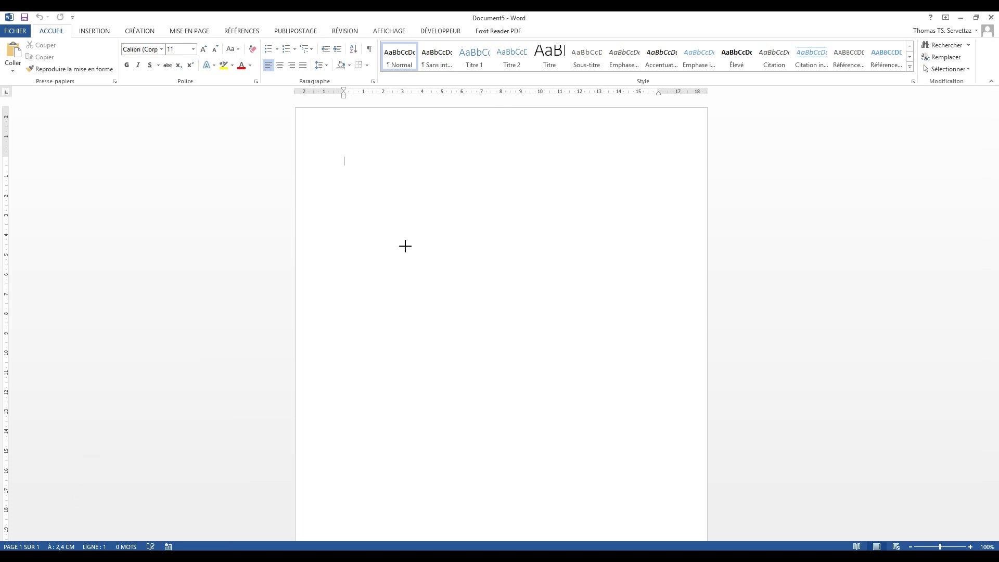
Sketch a blue page outline filled with six horizontal text lines over the blank document.
click(345, 151)
mouse_move(344, 152)
mouse_down()
mouse_move(348, 257)
mouse_move(443, 131)
mouse_move(359, 130)
mouse_move(345, 149)
mouse_move(421, 150)
mouse_up()
drag(361, 168, 412, 168)
drag(367, 184, 424, 183)
mouse_move(370, 201)
mouse_down()
mouse_move(417, 201)
mouse_move(419, 229)
mouse_up()
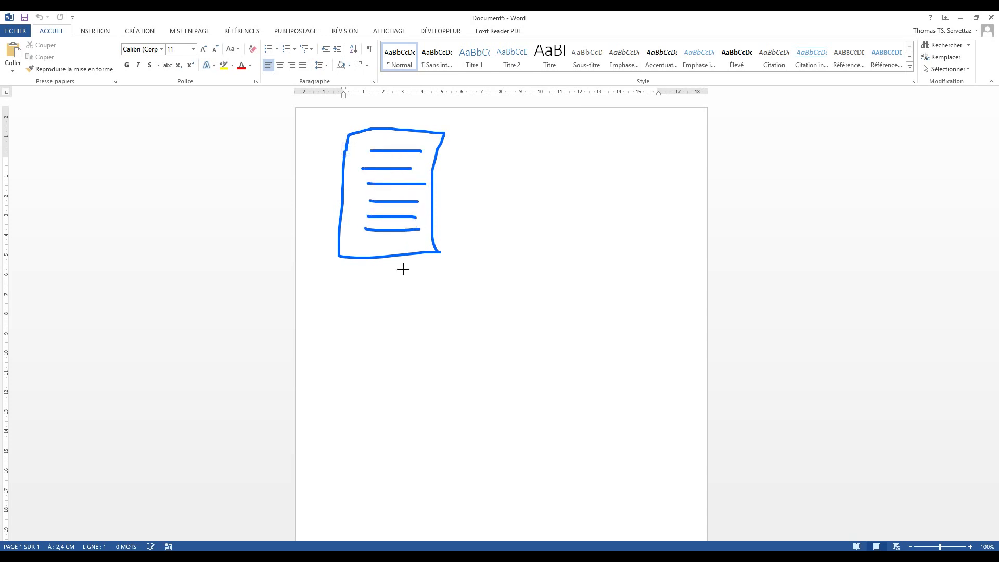
Draw a black line from the sketched page to a green circle and fill the circle with dots.
mouse_move(420, 240)
mouse_down()
mouse_move(462, 313)
mouse_move(472, 288)
mouse_move(489, 348)
mouse_move(508, 296)
mouse_up()
click(472, 303)
click(485, 307)
click(485, 323)
click(459, 335)
click(475, 327)
click(481, 336)
click(499, 319)
click(492, 309)
click(475, 317)
drag(468, 322, 465, 323)
click(453, 318)
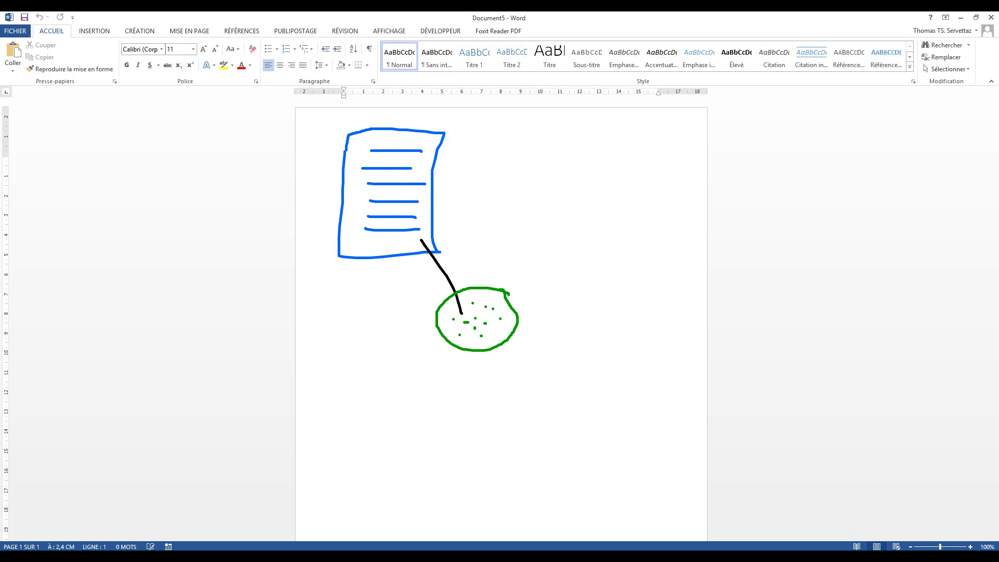
Draw four black branches out of the green circle, each ending in a small blue page outline.
mouse_move(512, 325)
mouse_down()
mouse_move(574, 293)
mouse_move(584, 336)
mouse_up()
mouse_move(502, 341)
mouse_down()
mouse_move(581, 385)
mouse_move(530, 423)
mouse_up()
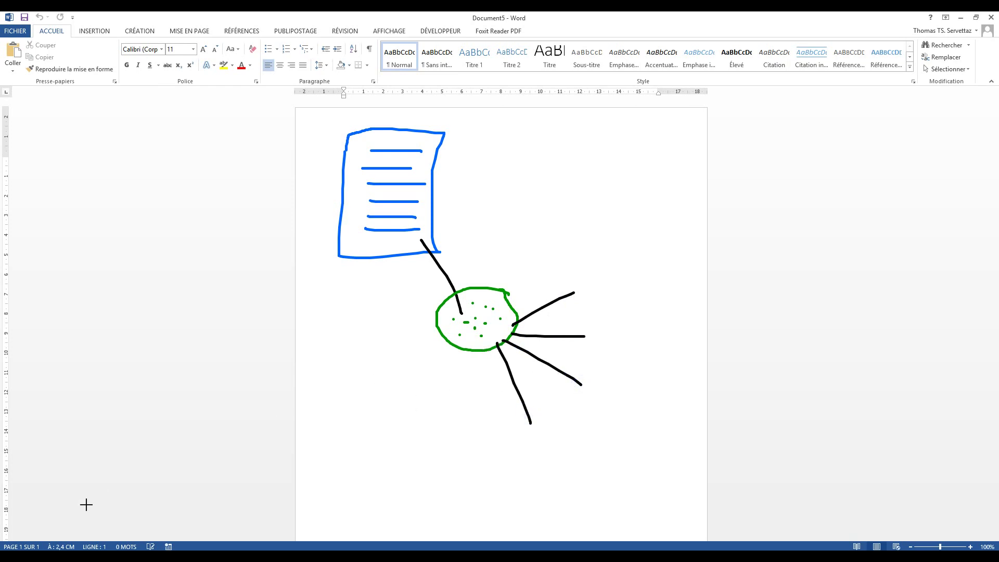
mouse_move(570, 260)
mouse_down()
mouse_move(593, 301)
mouse_move(589, 259)
mouse_move(571, 259)
mouse_up()
mouse_move(585, 317)
mouse_down()
mouse_move(584, 329)
mouse_move(607, 319)
mouse_move(586, 317)
mouse_up()
mouse_move(582, 369)
mouse_down()
mouse_move(584, 387)
mouse_move(598, 372)
mouse_move(583, 366)
mouse_up()
mouse_move(516, 418)
mouse_down()
mouse_move(556, 448)
mouse_move(508, 416)
mouse_up()
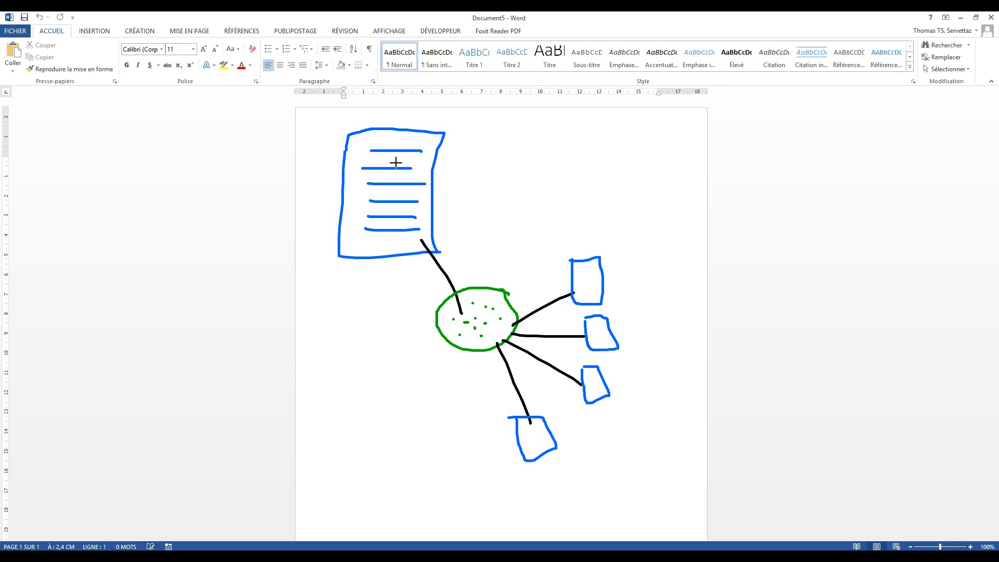
Draw two small pink boxes on the large sketched page and link each one to the green circle.
mouse_move(397, 164)
mouse_down()
mouse_move(428, 163)
mouse_move(416, 164)
mouse_up()
drag(422, 167, 461, 301)
mouse_move(408, 173)
mouse_down()
mouse_move(445, 273)
mouse_move(468, 293)
mouse_up()
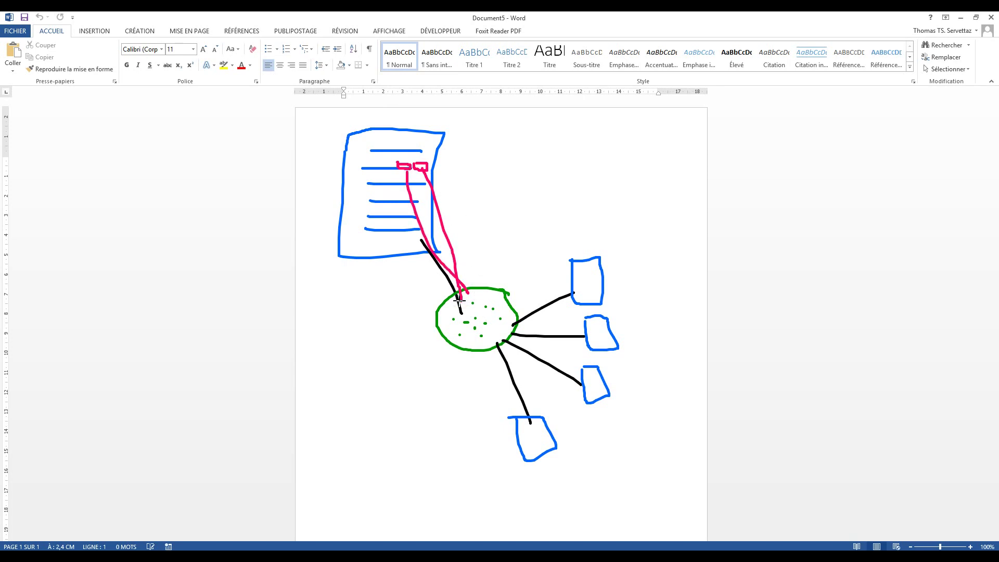
Mark the three upper small page outlines and clear the whole annotation drawing.
drag(583, 268, 599, 266)
drag(594, 323, 605, 324)
drag(587, 374, 599, 373)
click(116, 541)
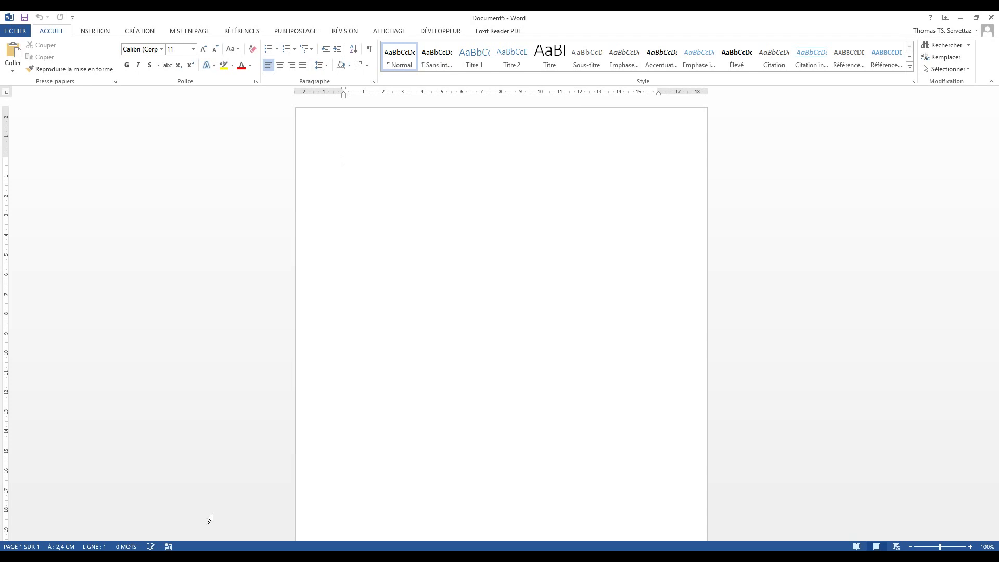
Open the recent document lettre_base.docx and review the letter and its recipient address block.
click(16, 30)
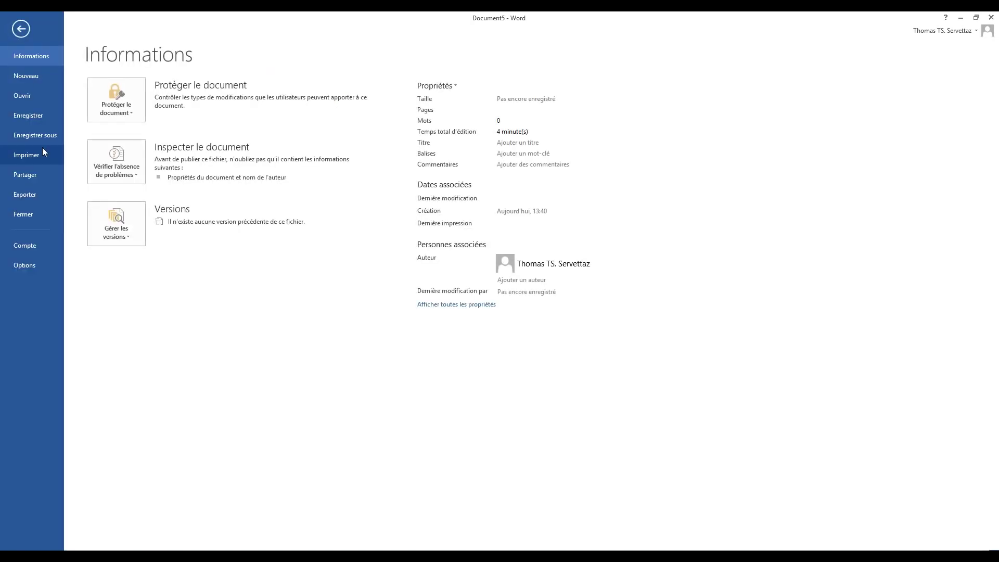
click(34, 94)
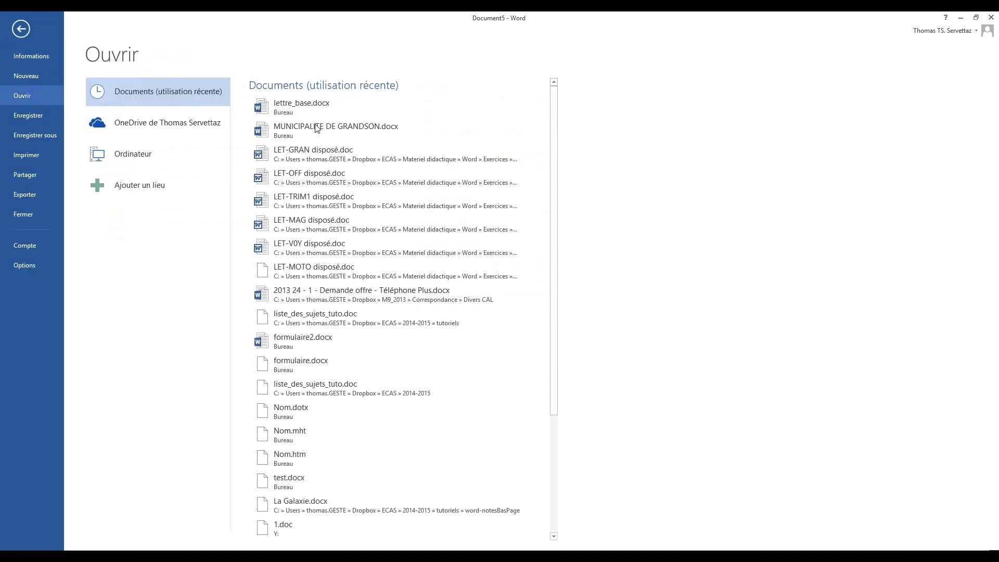
click(282, 108)
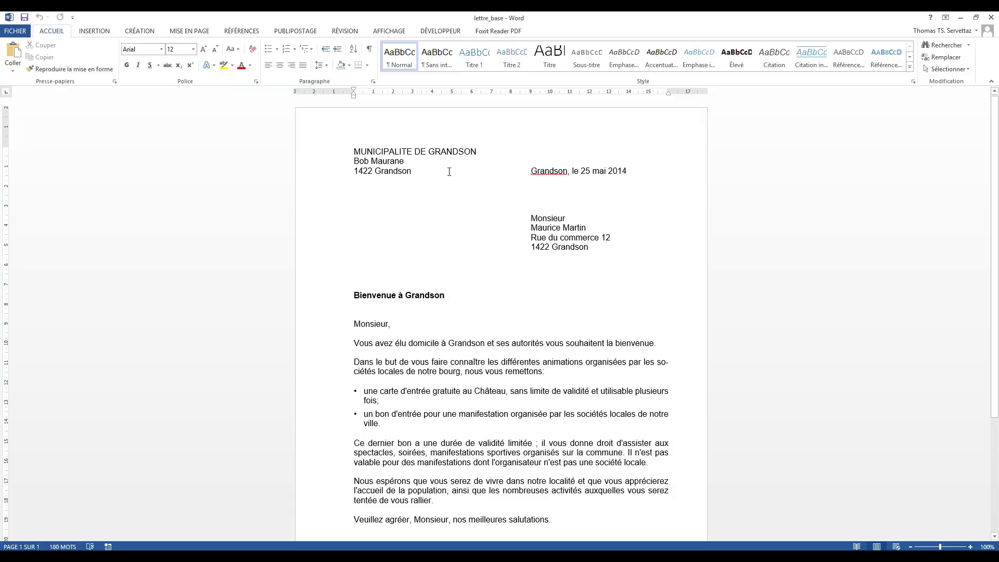
scroll(531, 263, down, 5)
scroll(539, 279, up, 5)
click(538, 219)
click(547, 227)
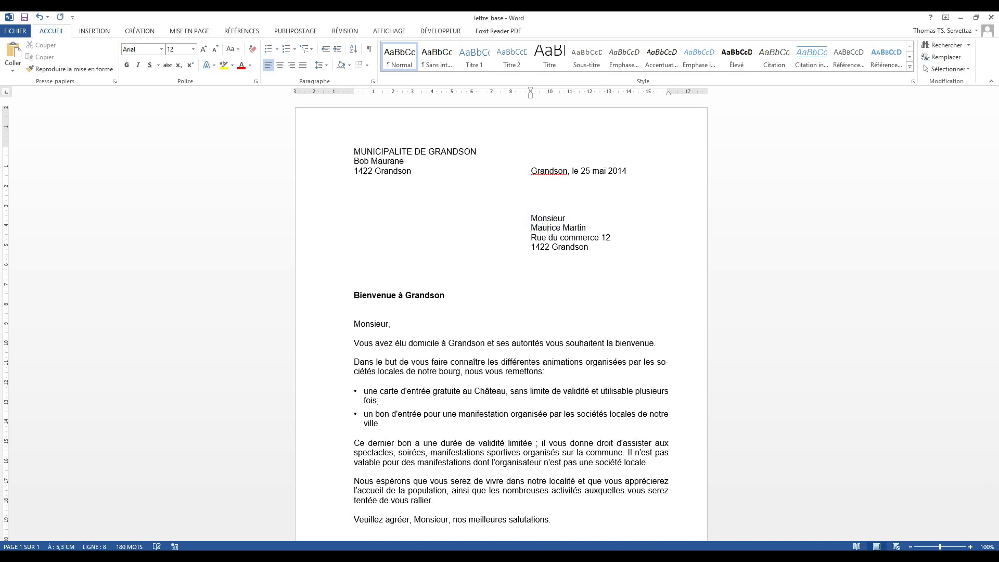
key(Down)
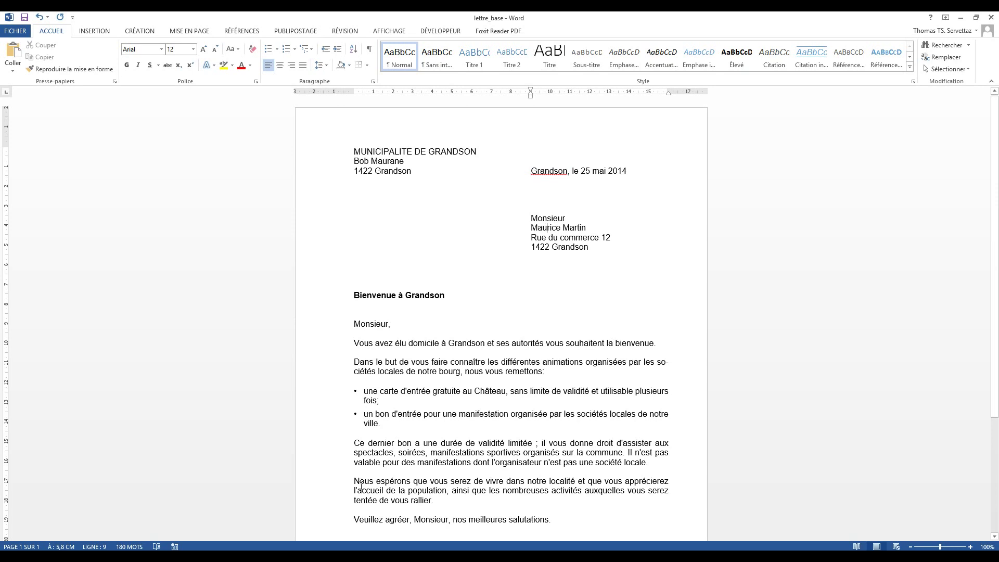
Switch to the desktop and open the workbook ADR-GRAN.xlsx in Excel.
key(alt+Tab)
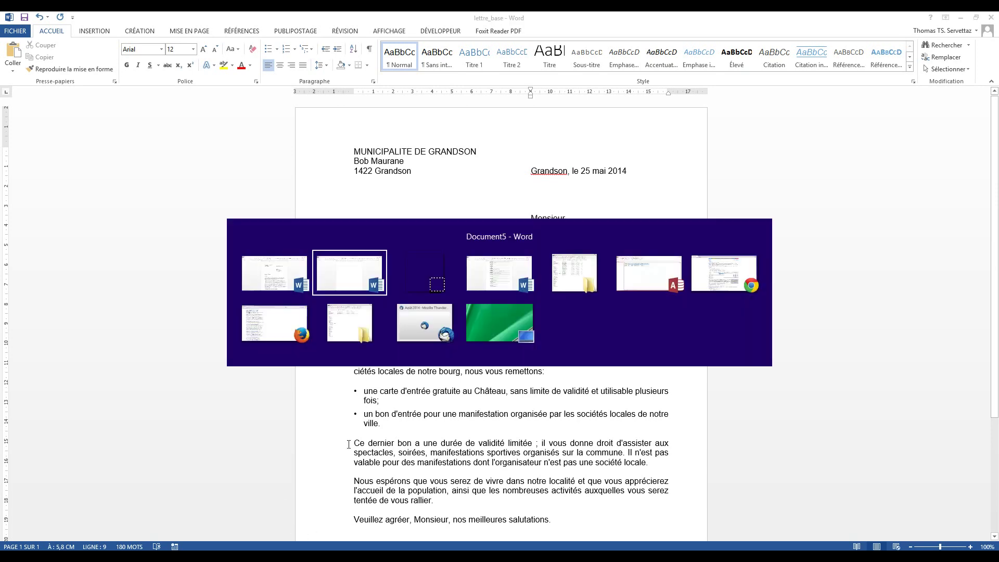
key(Tab)
key(Tab)
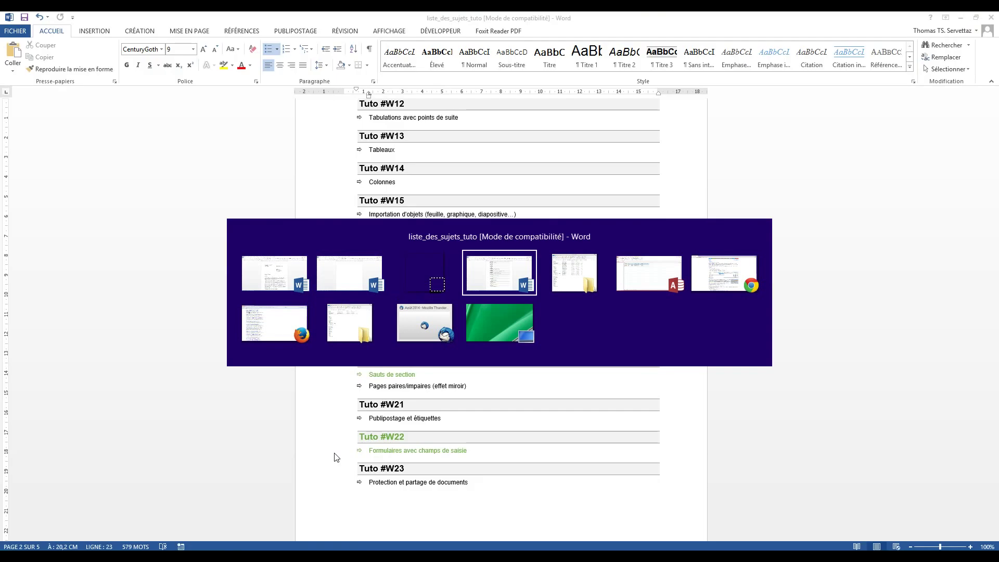
key(Tab)
key(Tab)
click(494, 328)
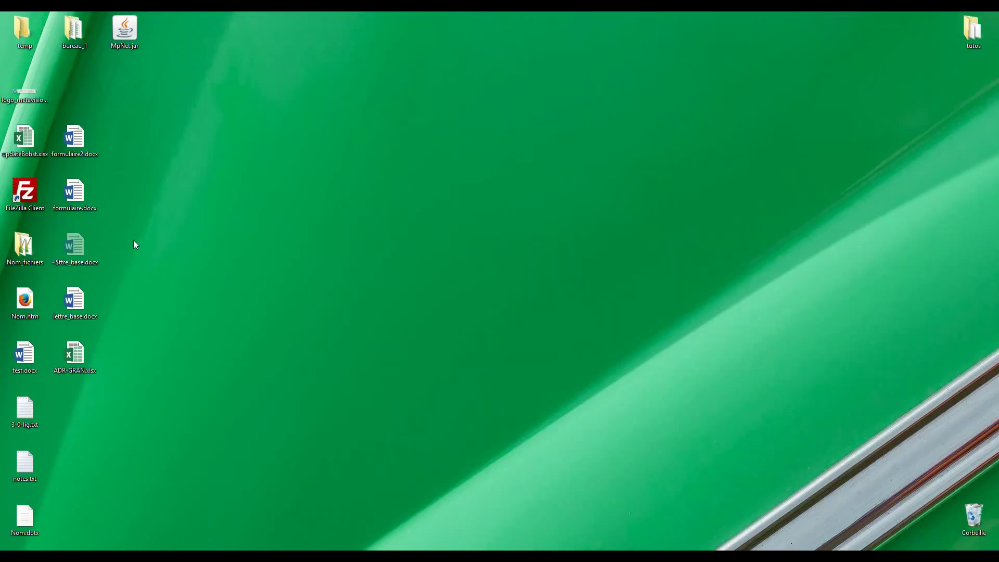
double_click(79, 372)
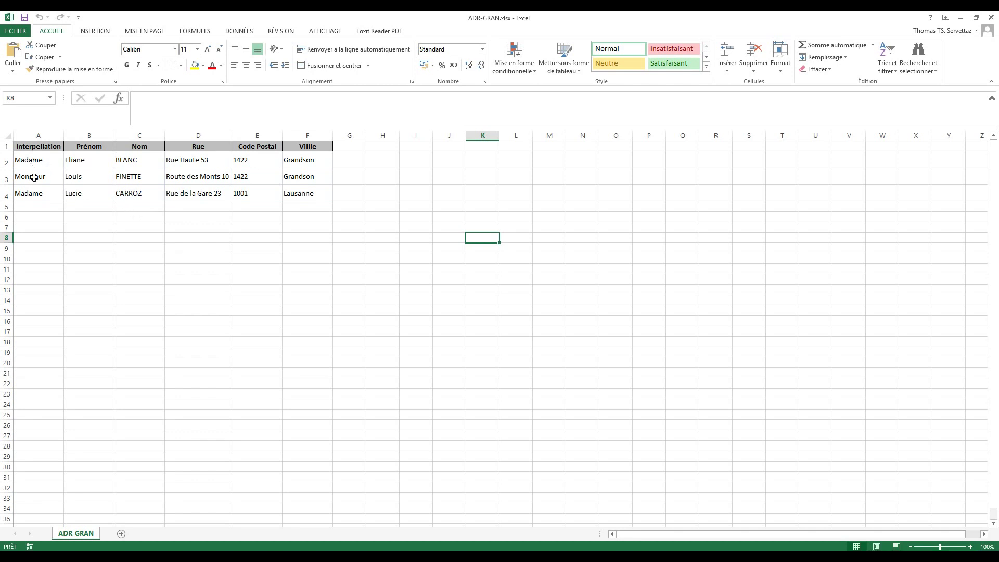
Examine the titles, towns and address rows of the recipient table and close the workbook.
click(33, 161)
click(38, 195)
click(41, 178)
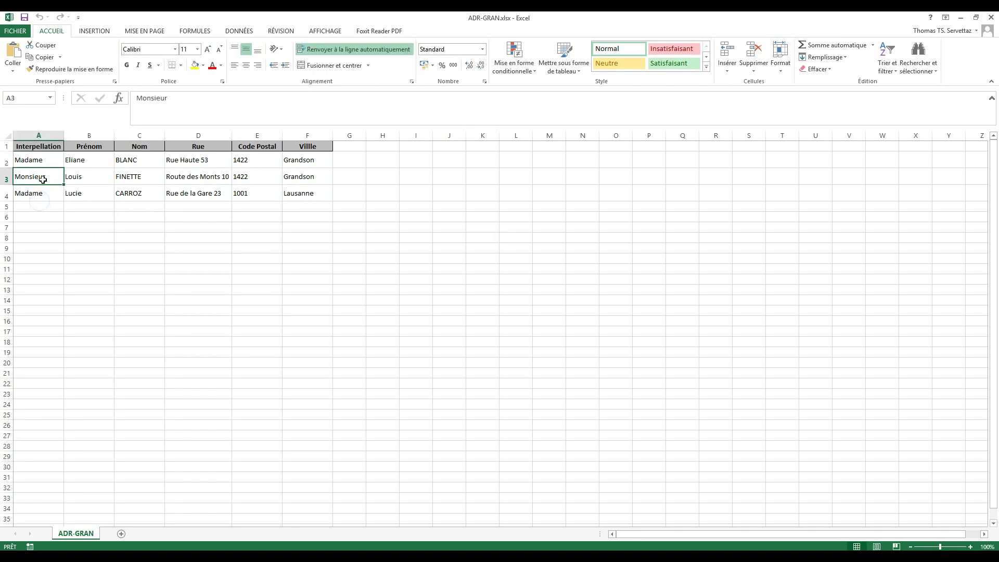
click(306, 159)
click(307, 177)
click(311, 193)
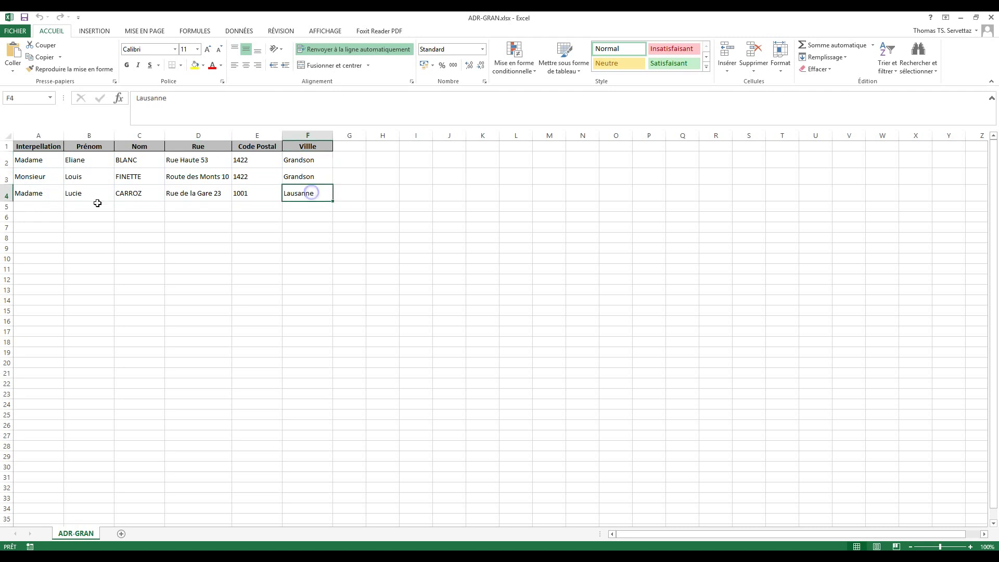
drag(41, 162, 317, 179)
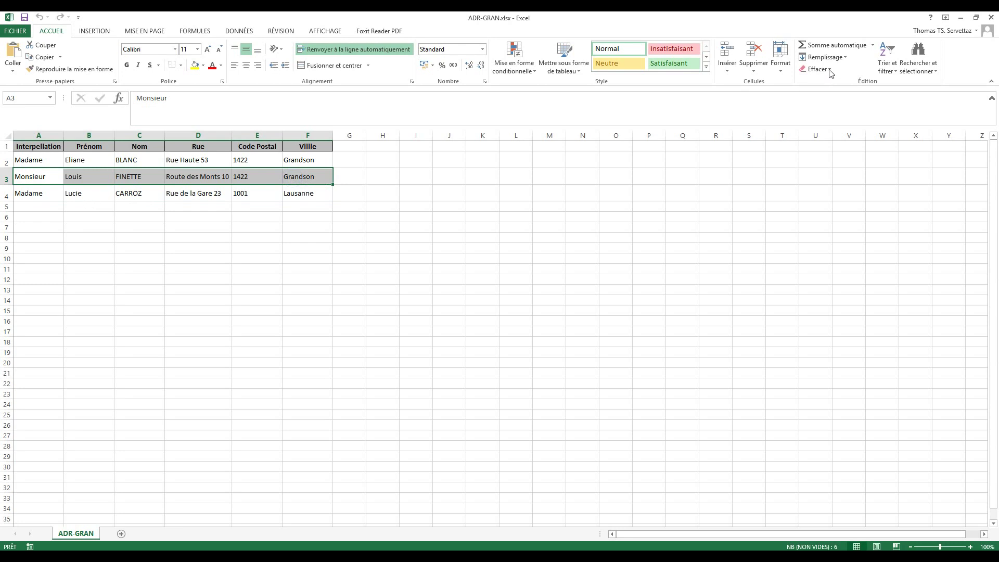
click(991, 17)
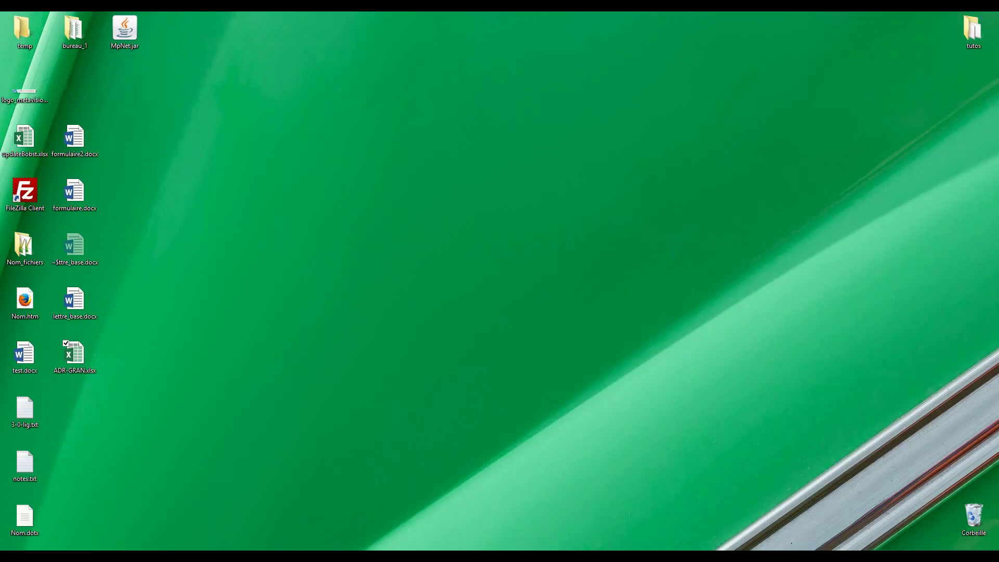
Switch back to the lettre_base letter in Word and look over its content.
mouse_move(331, 556)
click(258, 520)
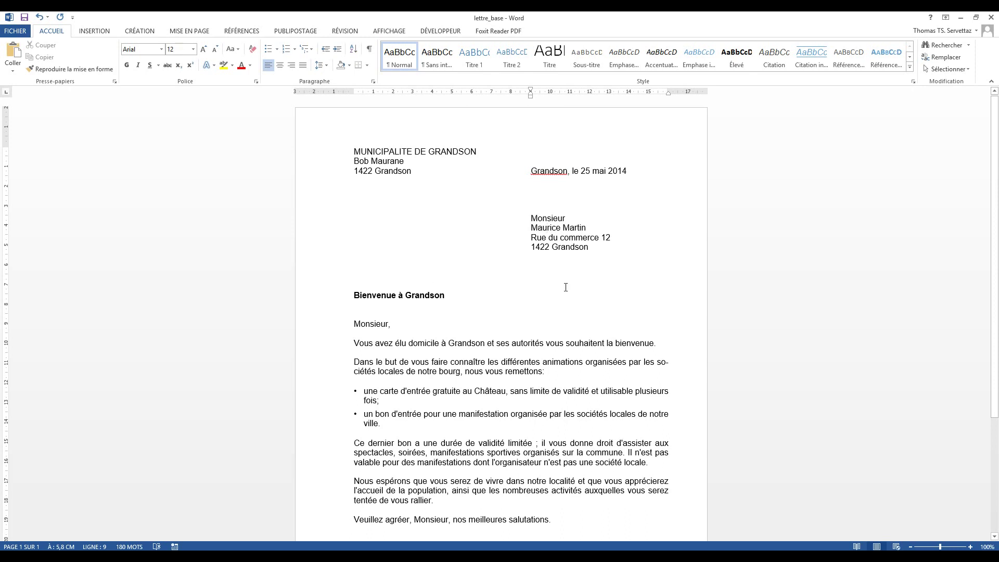
scroll(567, 279, down, 3)
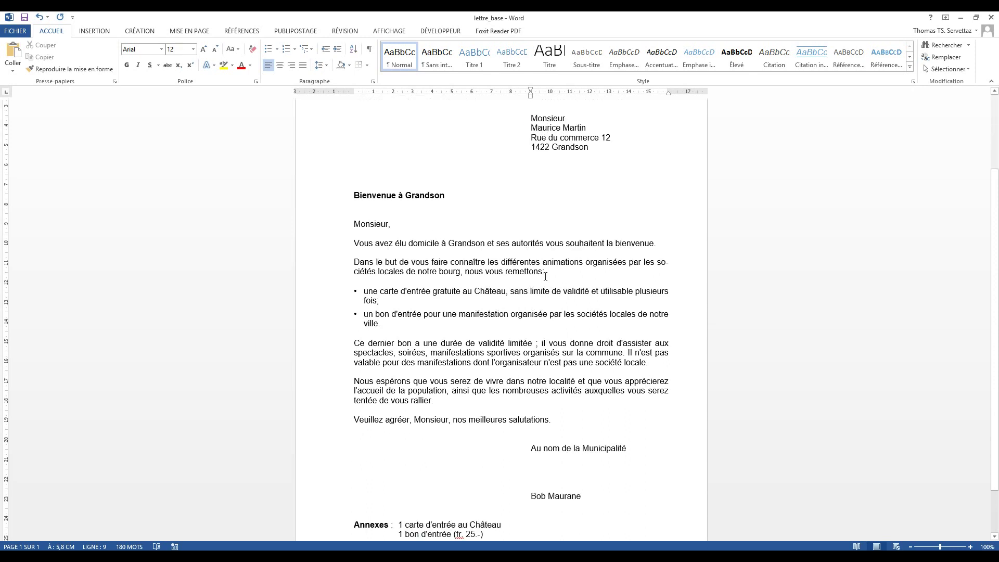
scroll(534, 191, up, 3)
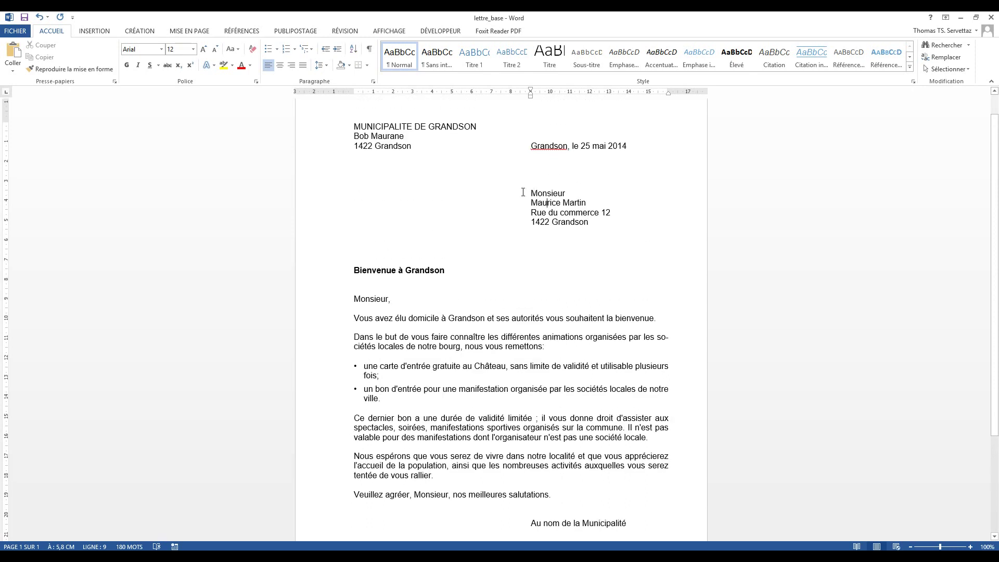
Start the step-by-step mail merge wizard for Lettres, using the current document as the base.
click(295, 32)
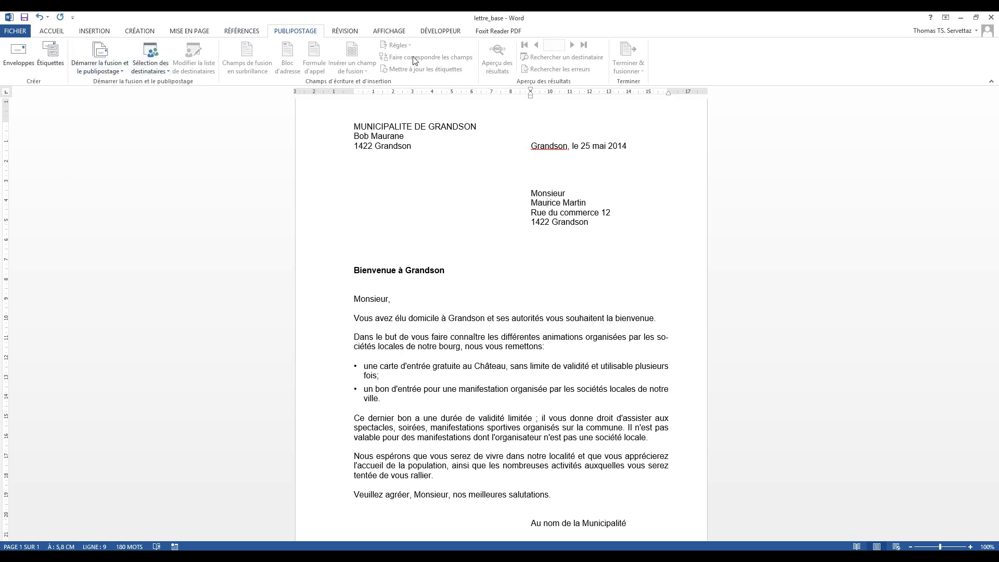
click(104, 72)
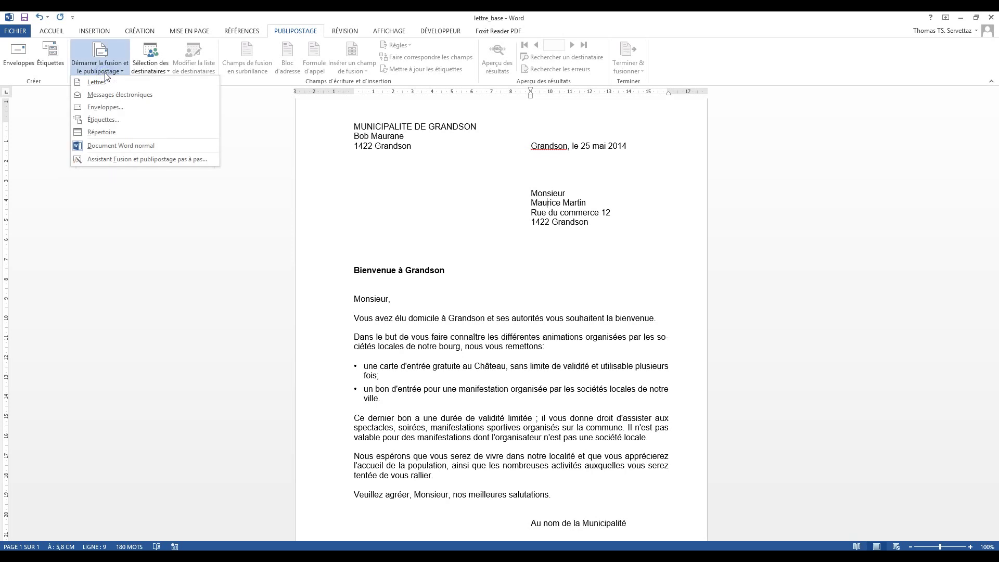
click(148, 159)
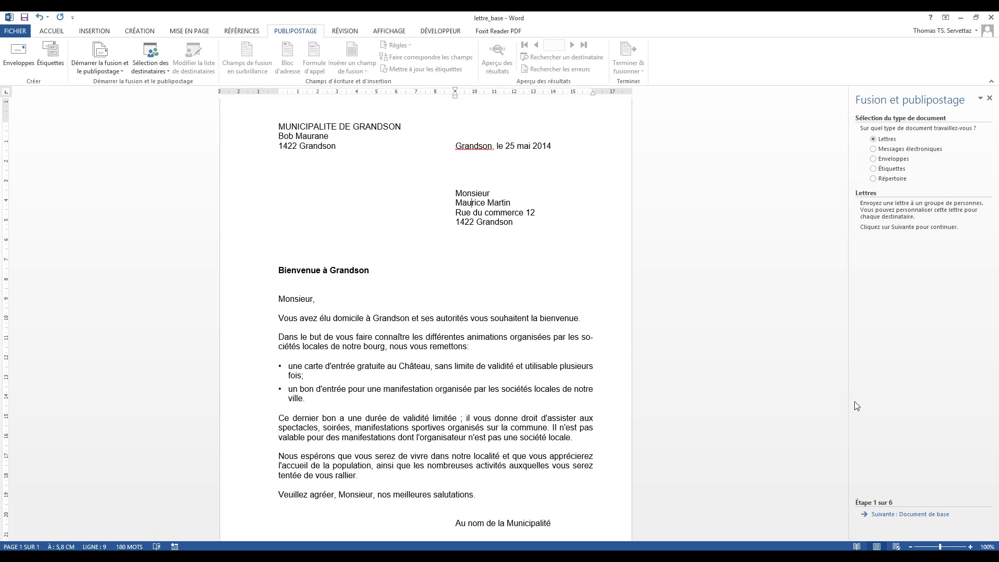
click(885, 515)
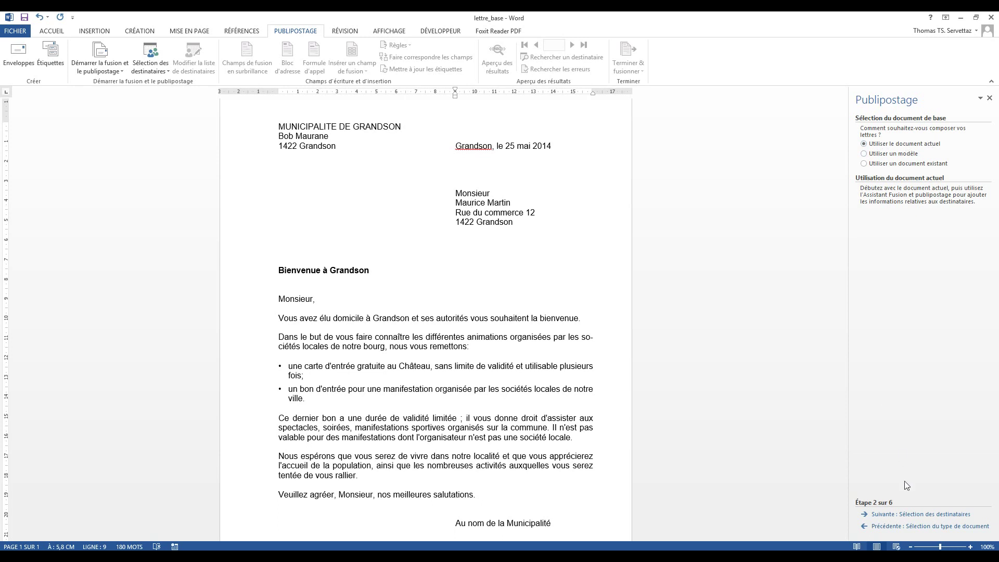
click(905, 514)
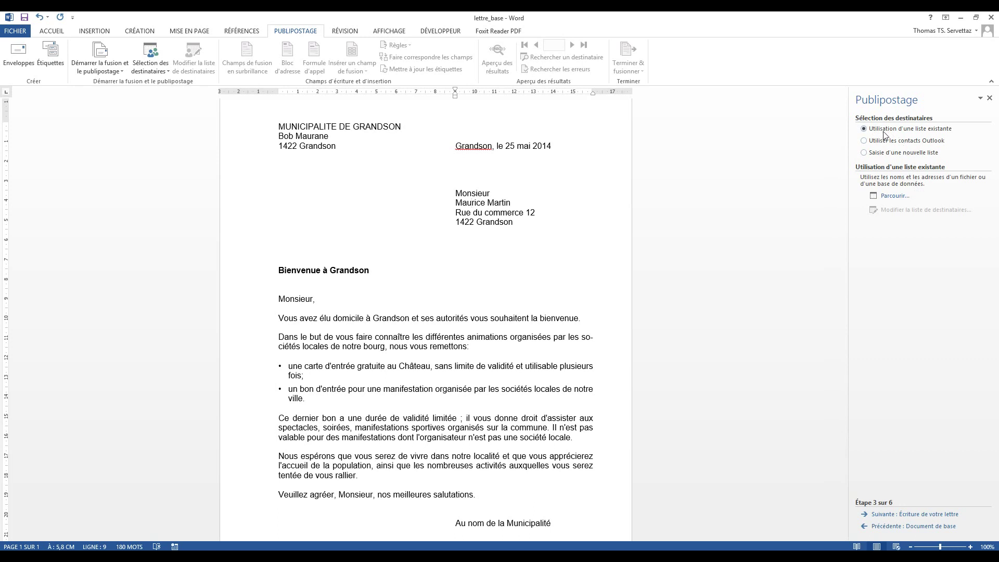
Use ADR-GRAN.xlsx from the Bureau folder as the existing recipient list, with first-row column headers and all recipients included.
click(895, 196)
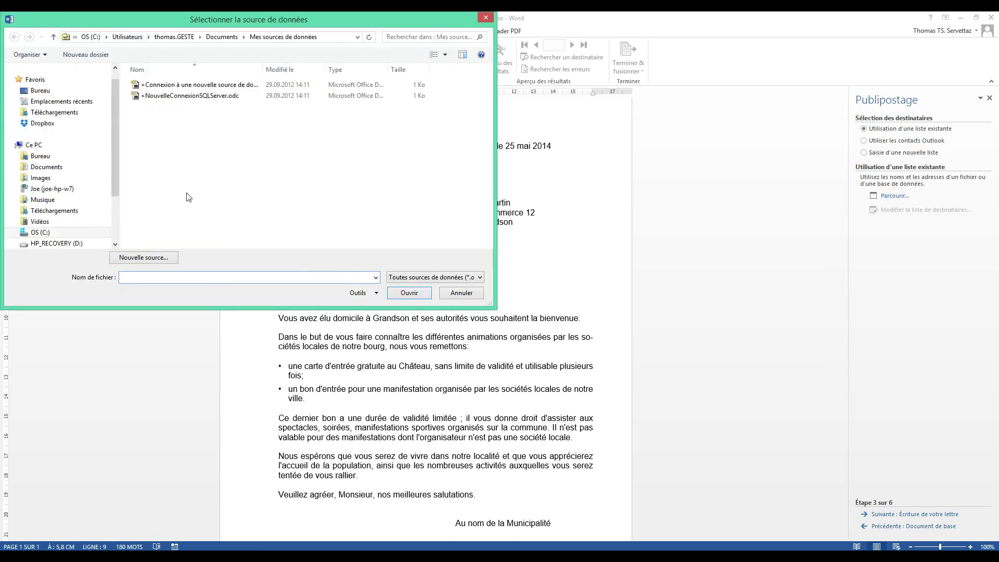
click(40, 91)
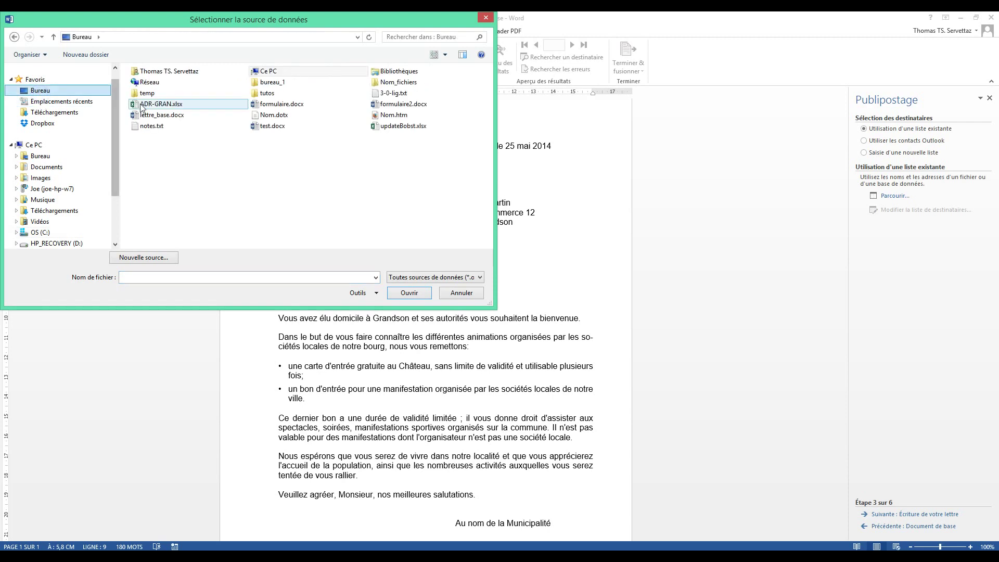
click(160, 104)
click(409, 292)
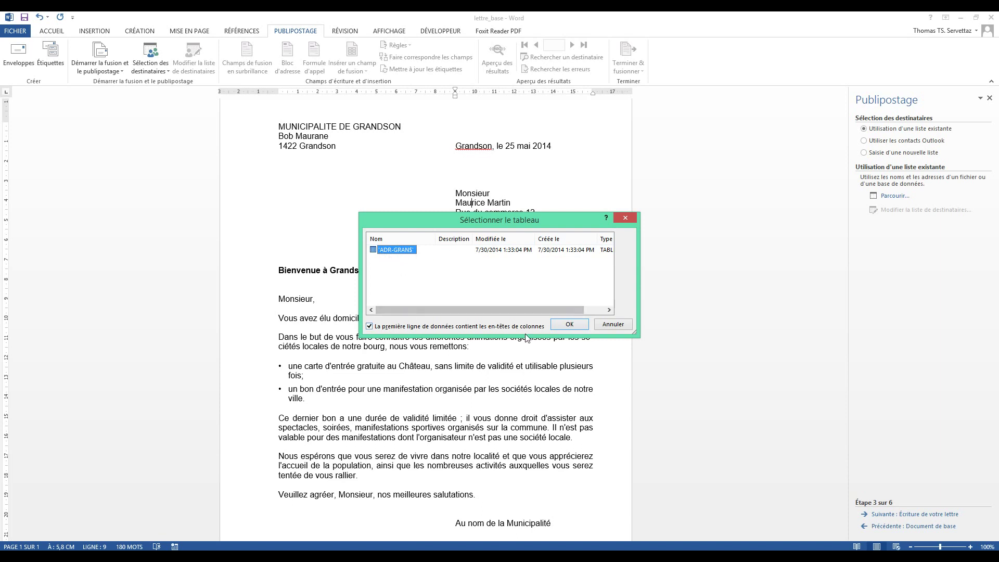
click(569, 323)
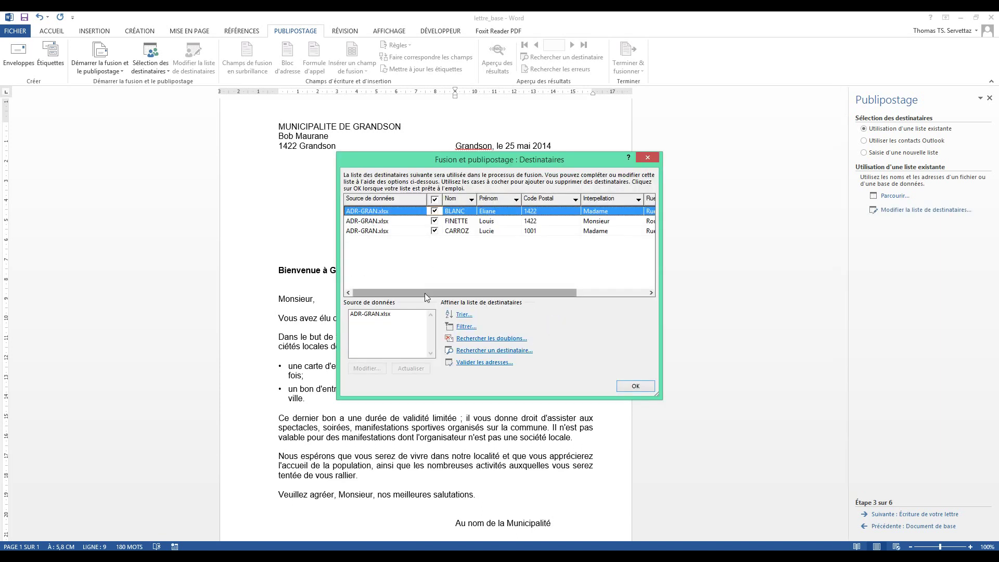
click(391, 293)
mouse_move(392, 292)
mouse_down()
mouse_move(508, 295)
mouse_move(394, 297)
mouse_up()
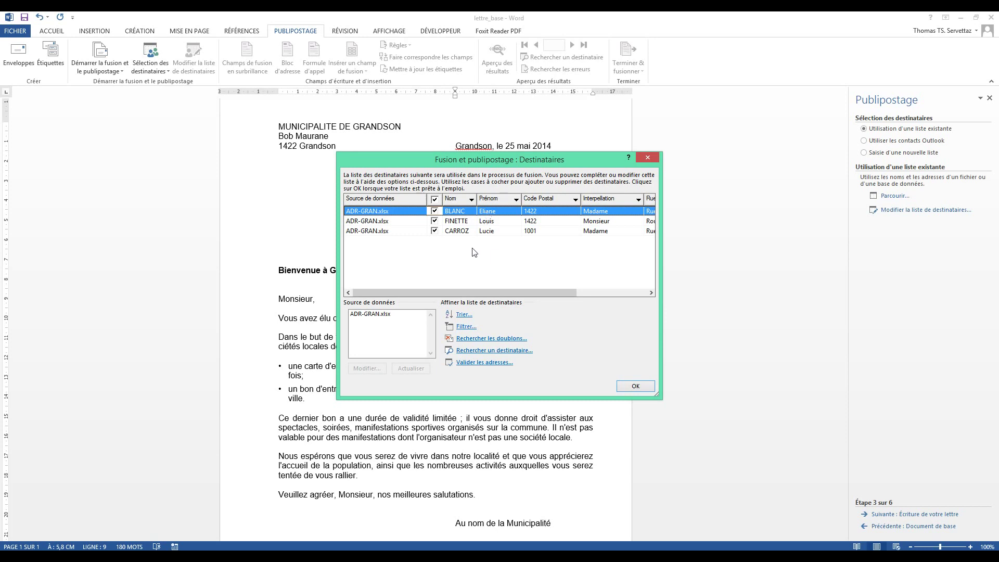
click(639, 385)
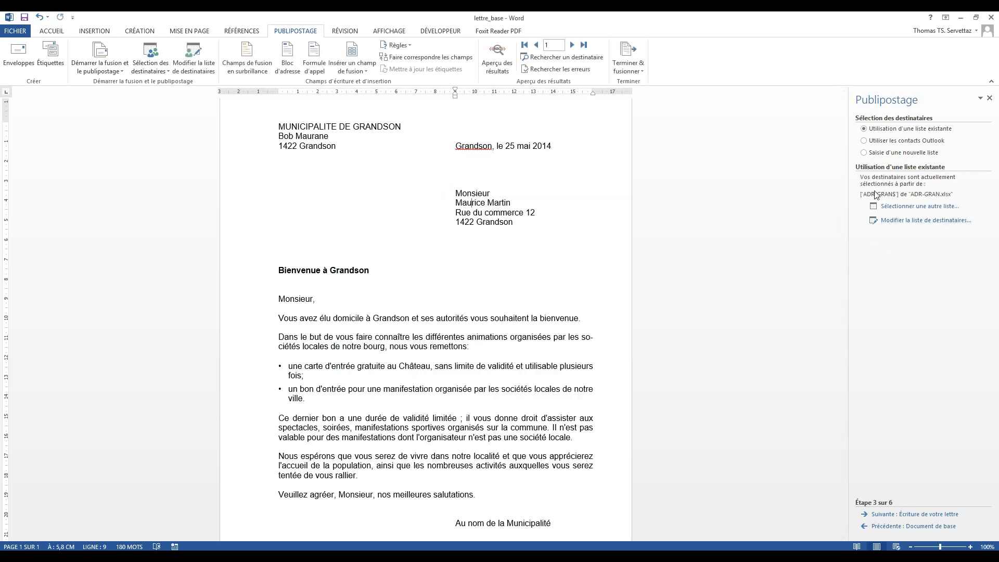
Advance the merge wizard to the letter-writing stage and delete the title Monsieur from the recipient address block.
click(905, 515)
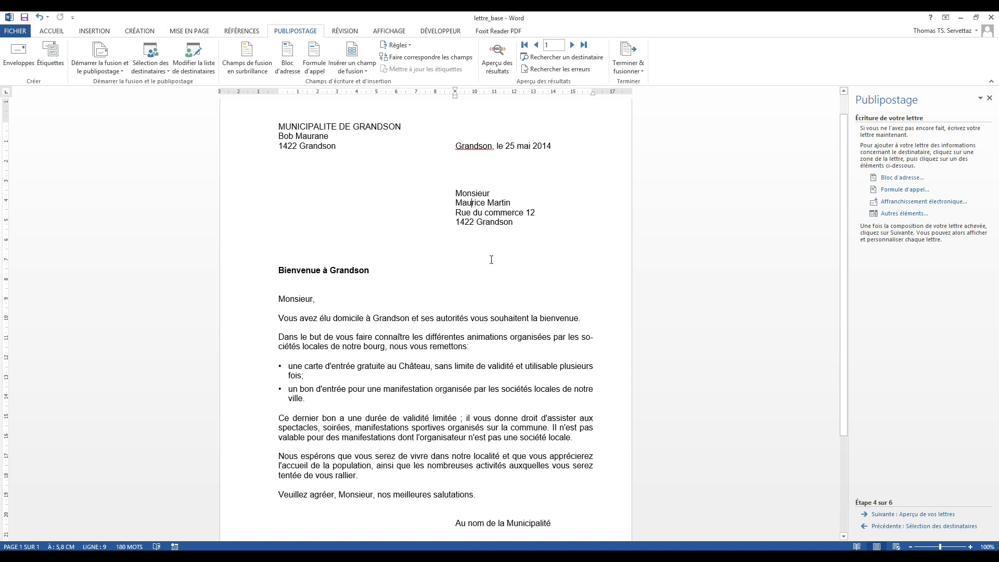
drag(456, 191, 491, 192)
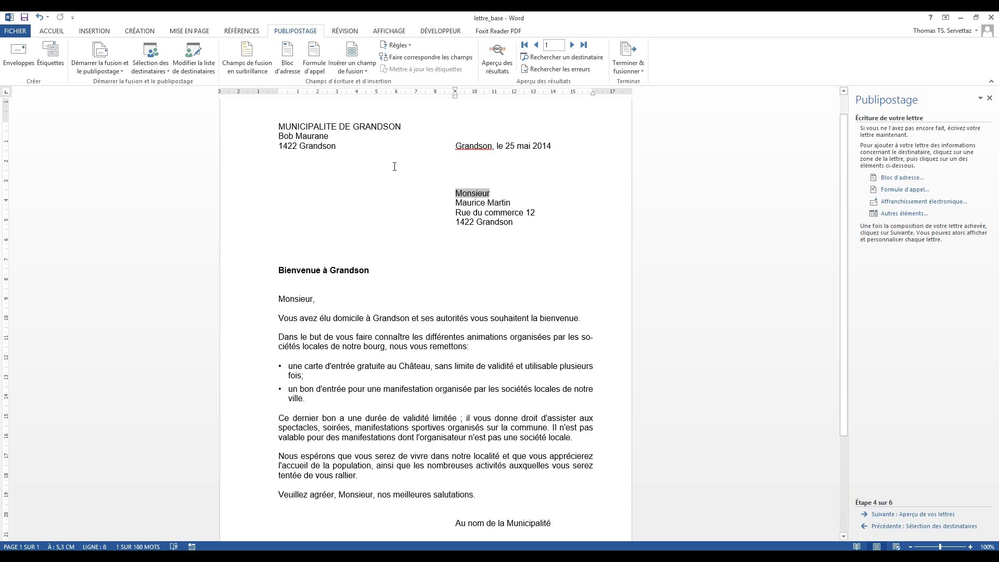
click(456, 193)
key(Delete)
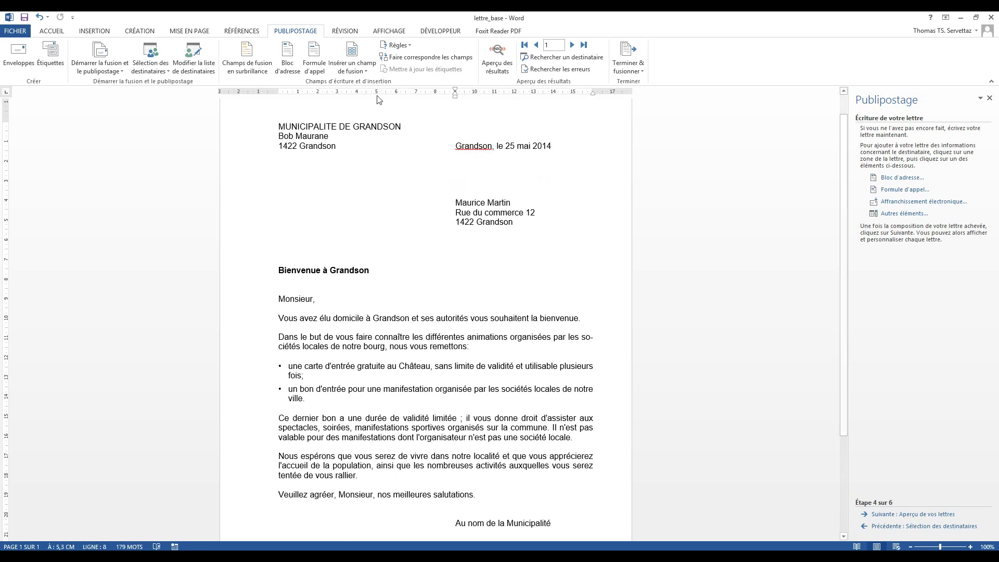
Compare the available merge fields with the column headers in the ADR-GRAN.xlsx workbook in Excel, and return to the lettre_base letter in Word.
click(352, 69)
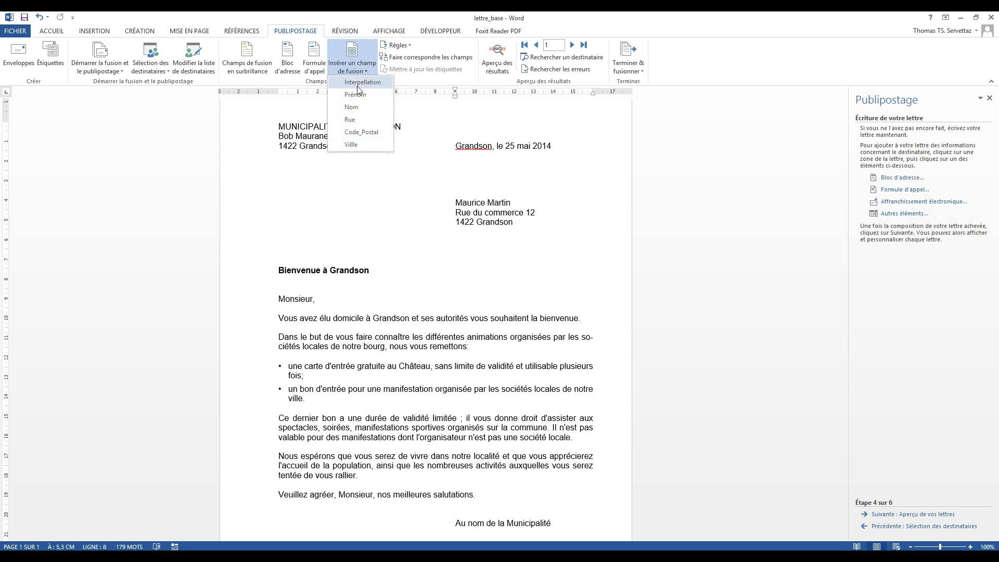
click(541, 270)
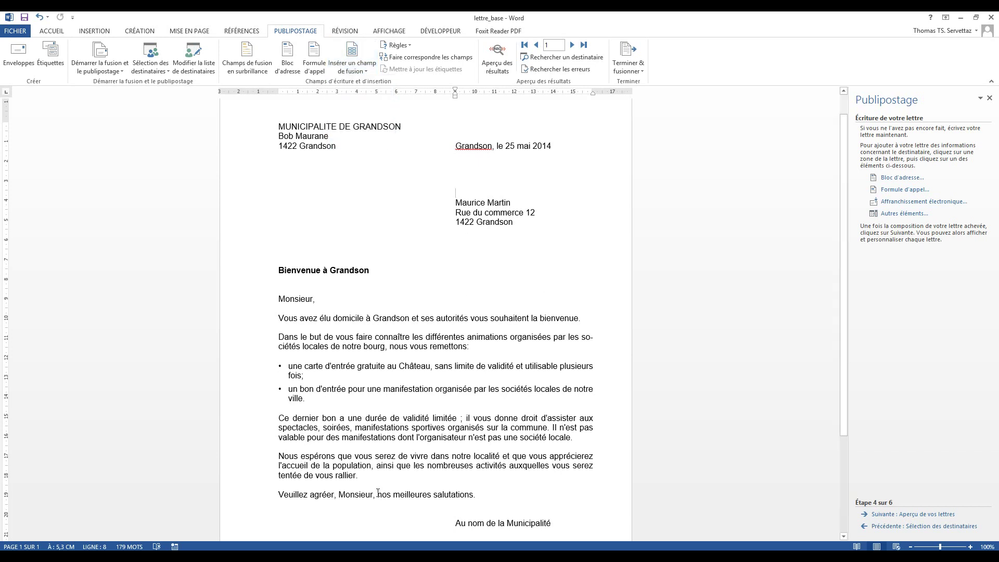
key(super+d)
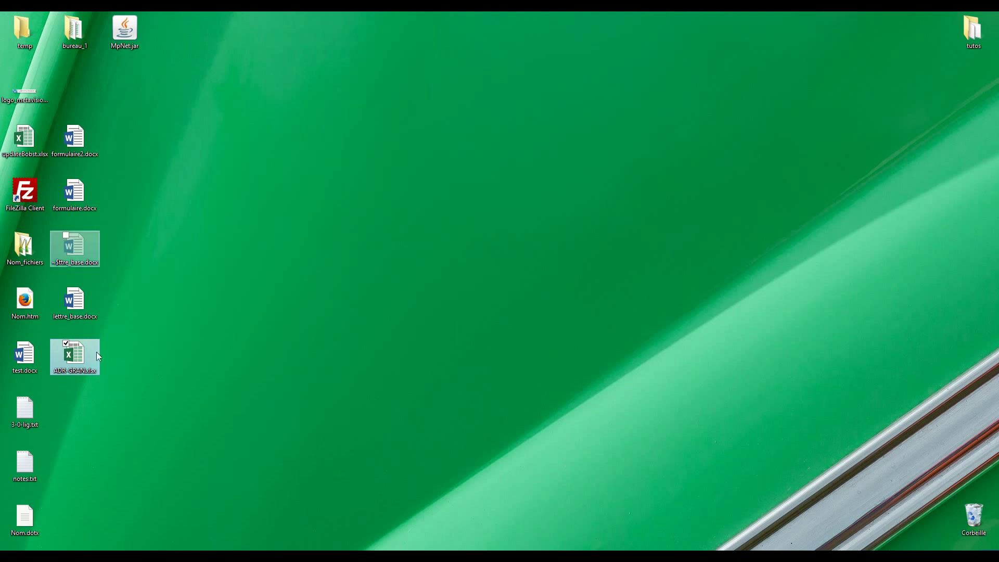
double_click(76, 364)
click(596, 269)
click(45, 147)
click(99, 146)
click(140, 146)
click(199, 147)
click(257, 146)
click(307, 146)
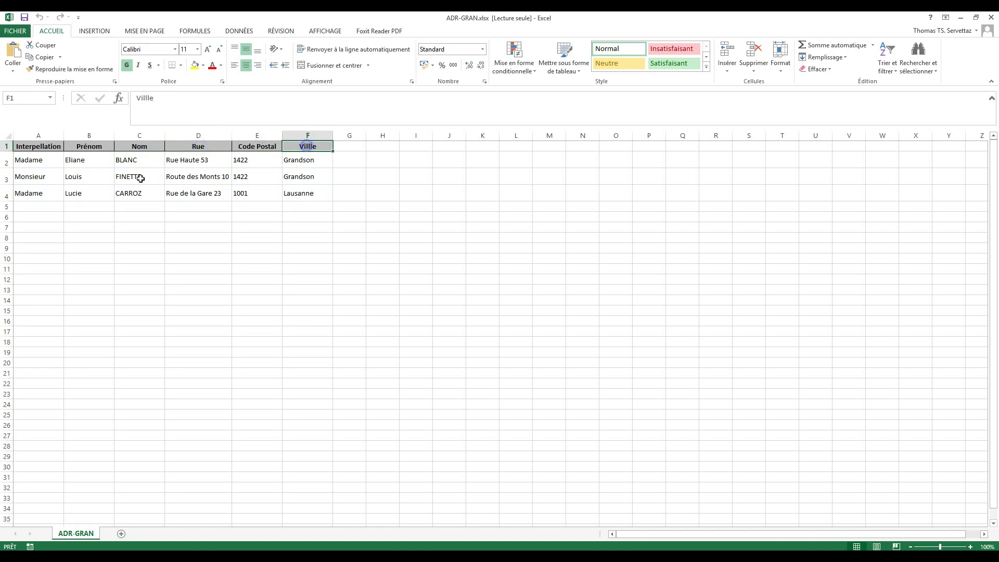
click(960, 17)
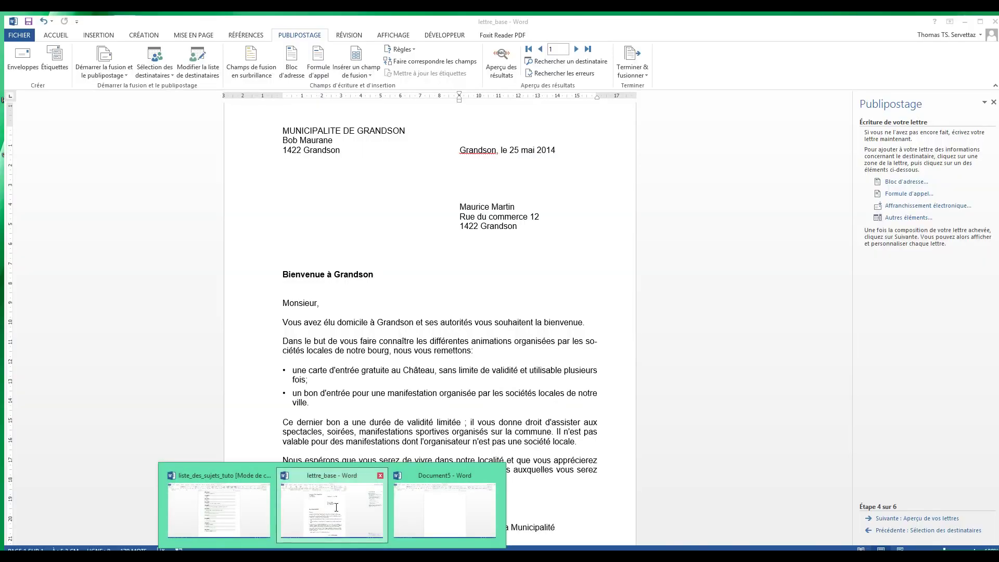
click(336, 507)
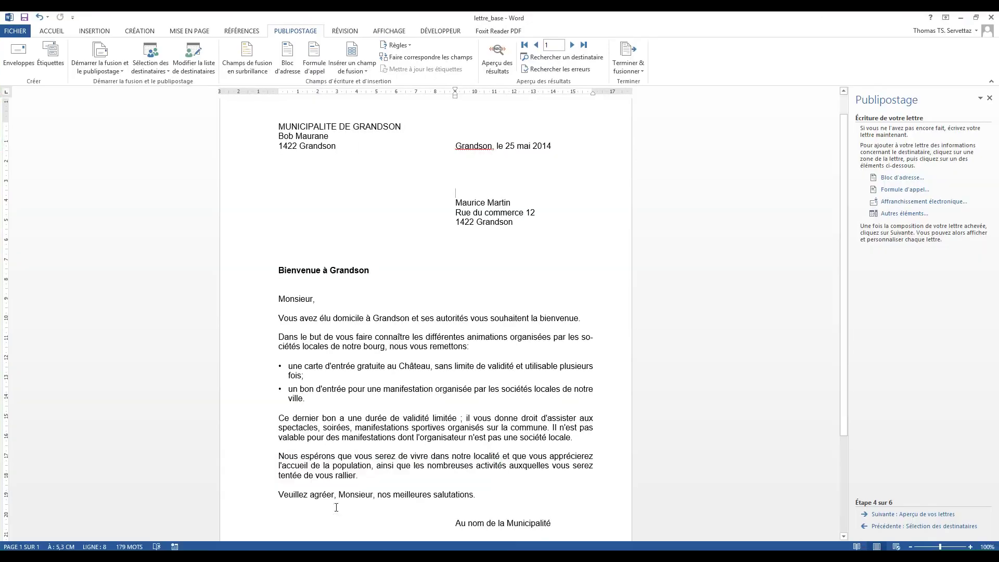
Insert the Interpellation merge field on the title line and replace the recipient's first name and surname with the Prénom and Nom fields.
click(359, 68)
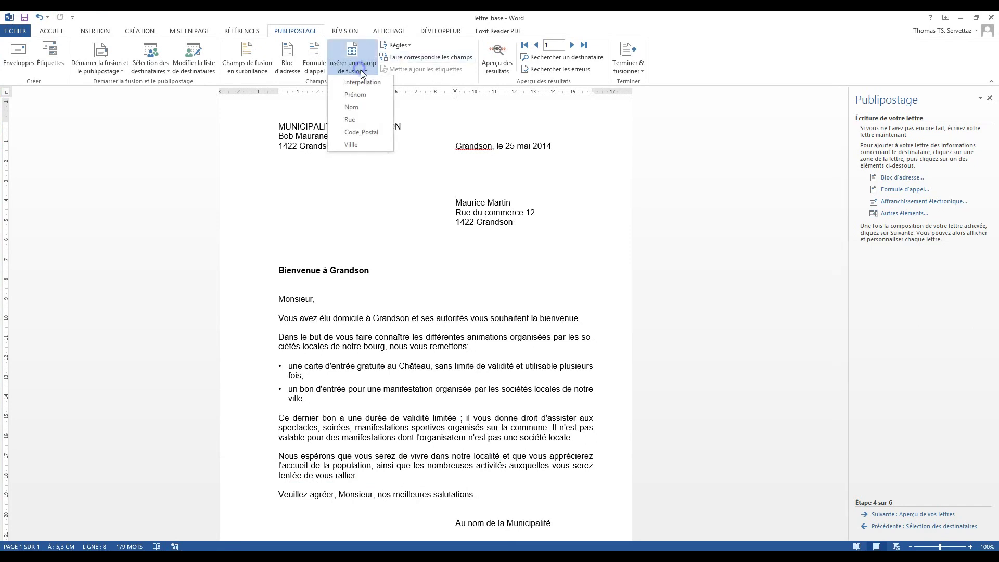
click(363, 82)
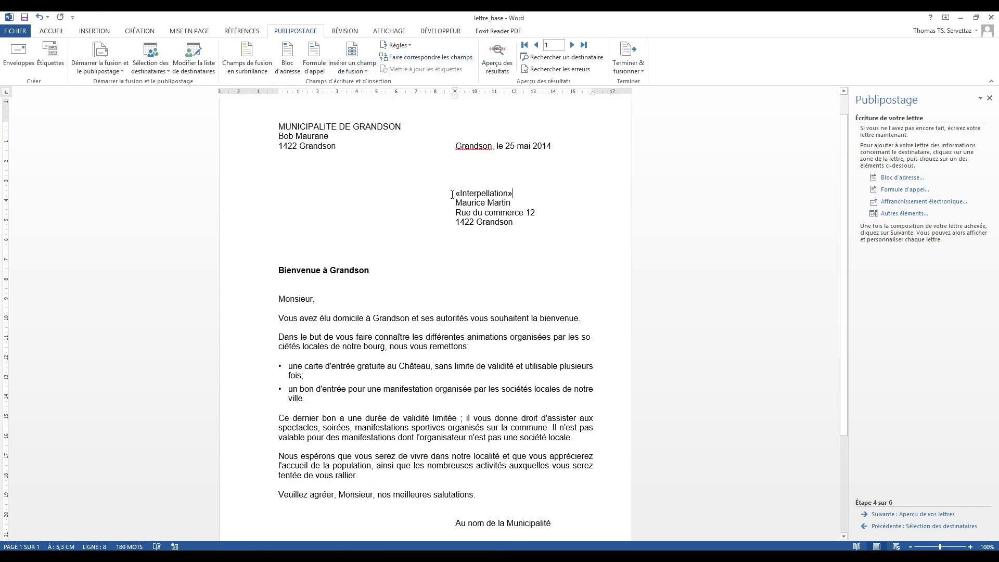
double_click(465, 204)
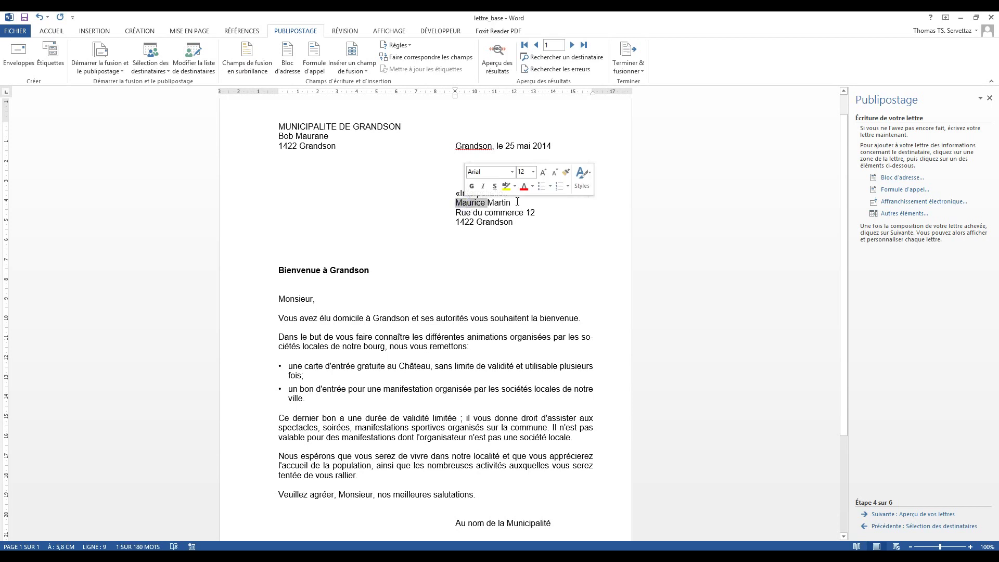
key(Delete)
click(355, 71)
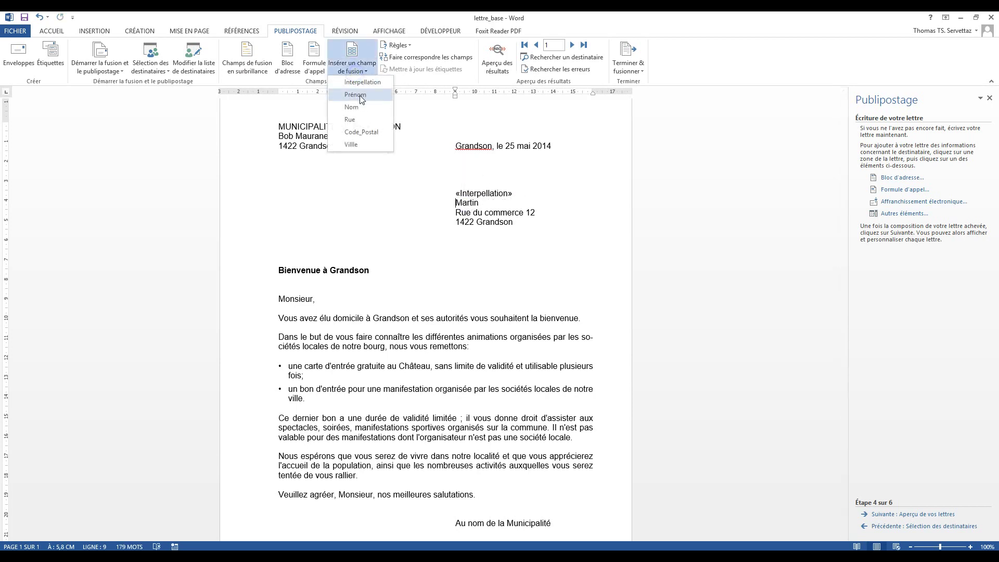
click(356, 92)
drag(529, 203, 495, 203)
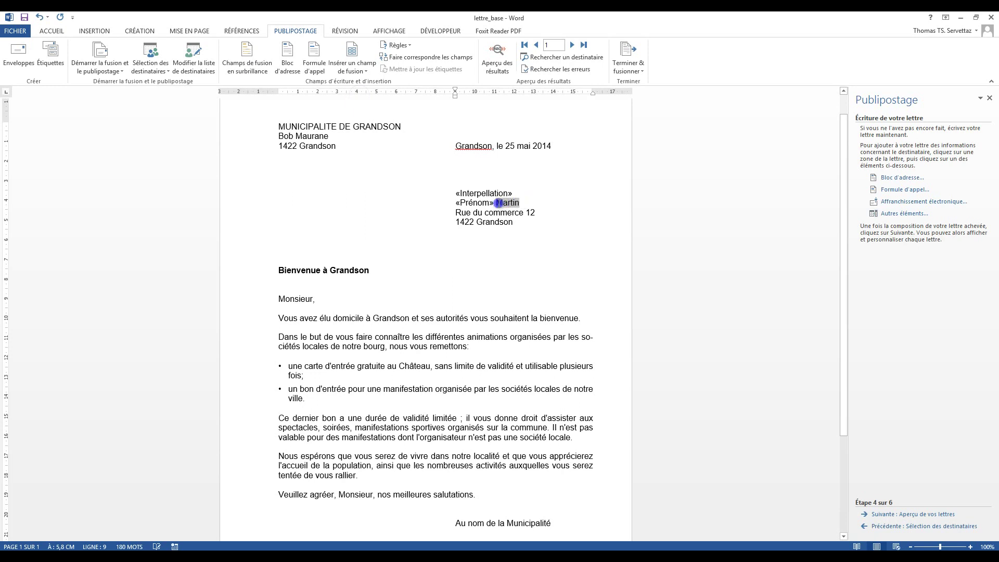
click(354, 68)
click(357, 107)
Replace the recipient's street with the Rue field and the postcode and town with the Code_Postal and Villle fields.
drag(453, 210, 535, 212)
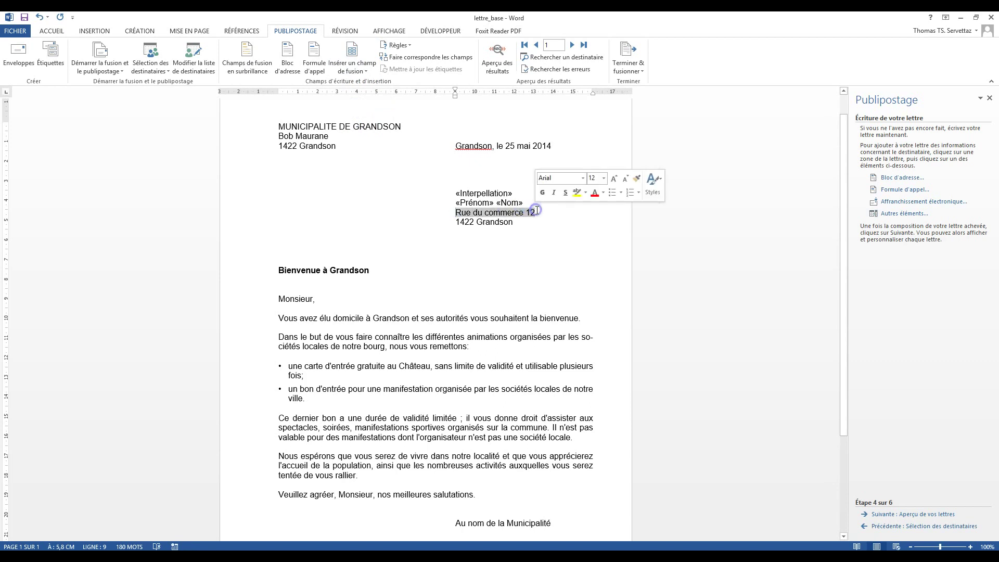
click(359, 76)
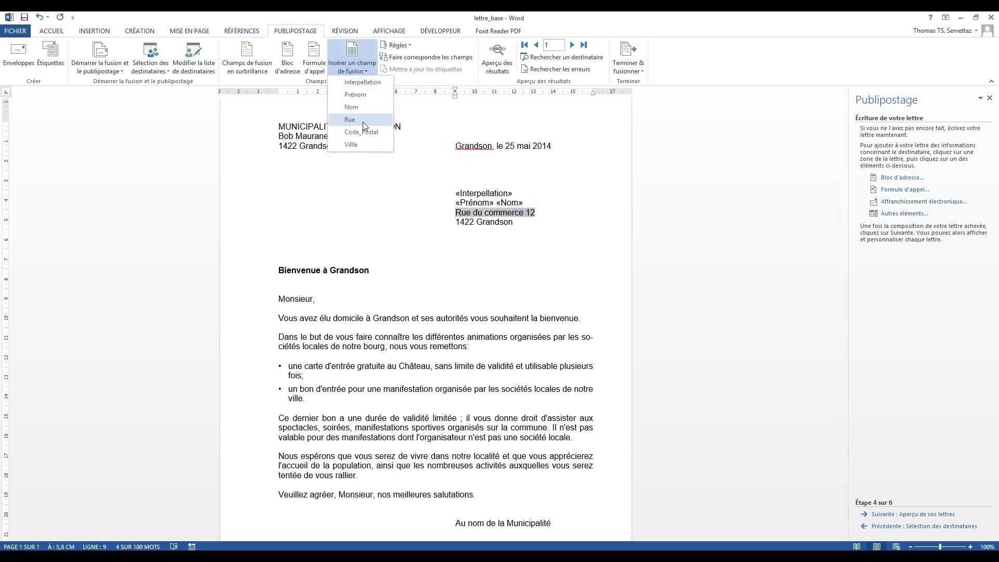
click(363, 120)
double_click(462, 222)
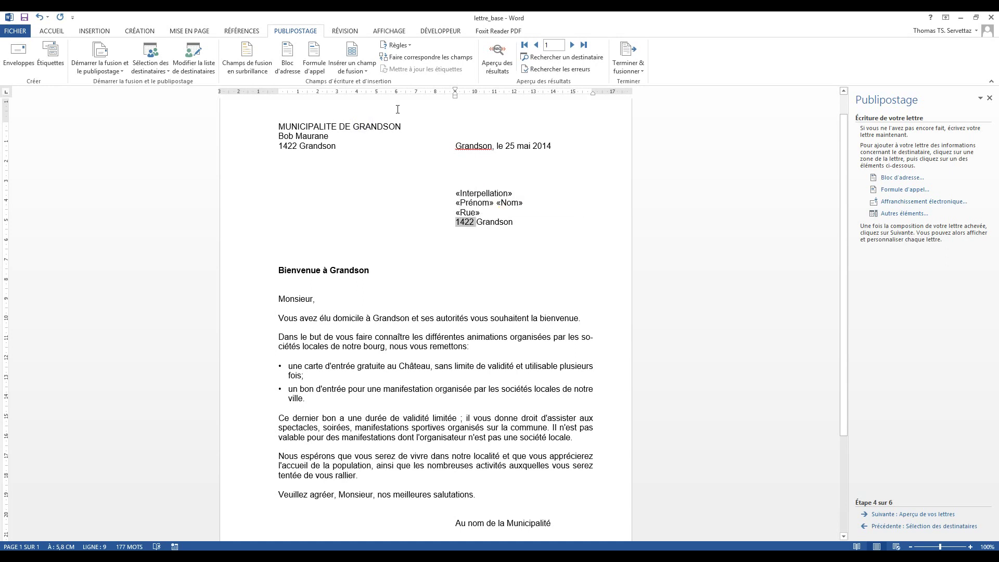
click(352, 68)
click(363, 131)
drag(553, 224, 516, 222)
click(352, 68)
click(358, 147)
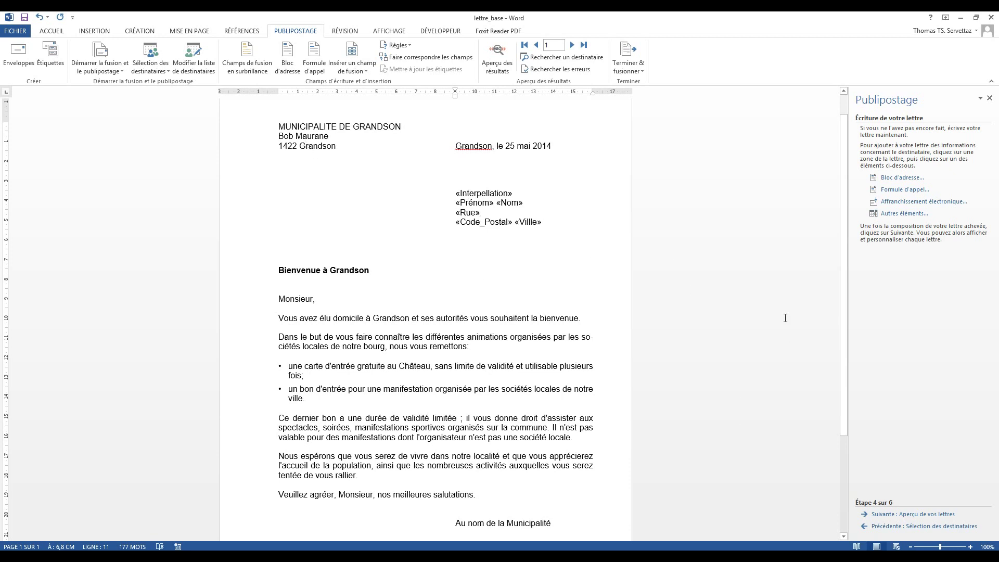
Preview the merged letters for each recipient, return to the first, and check the title used in the salutation and closing line.
click(916, 514)
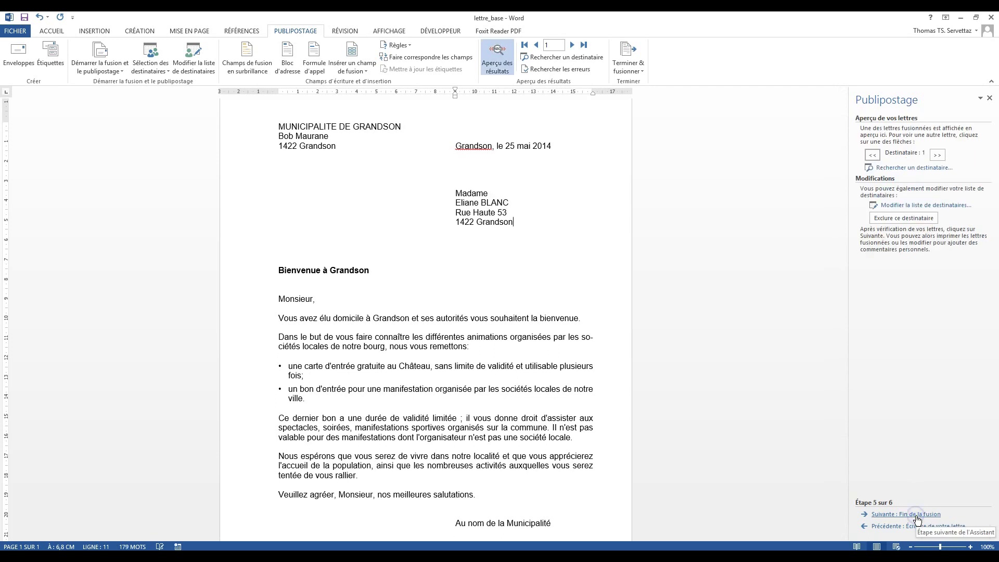
click(573, 46)
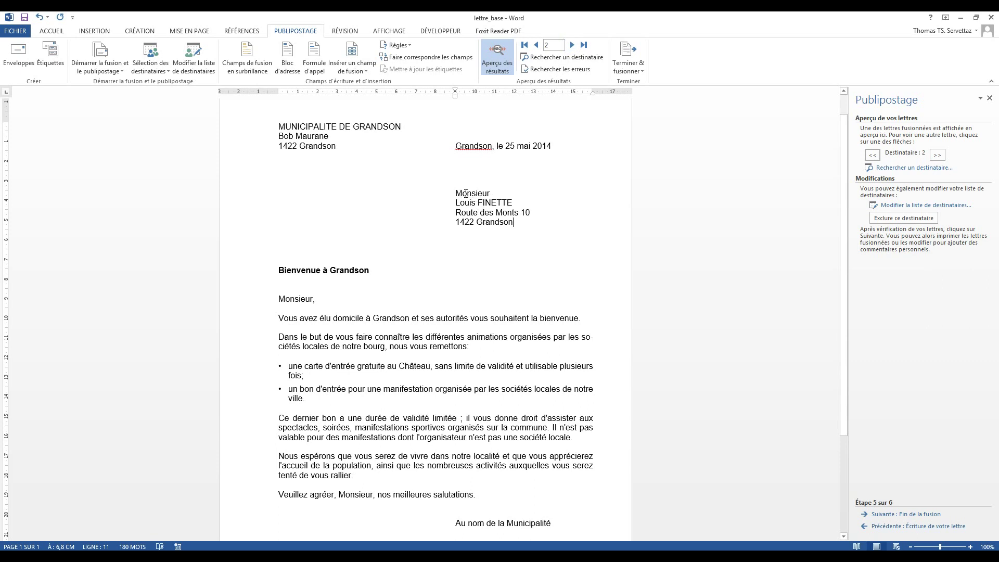
click(572, 46)
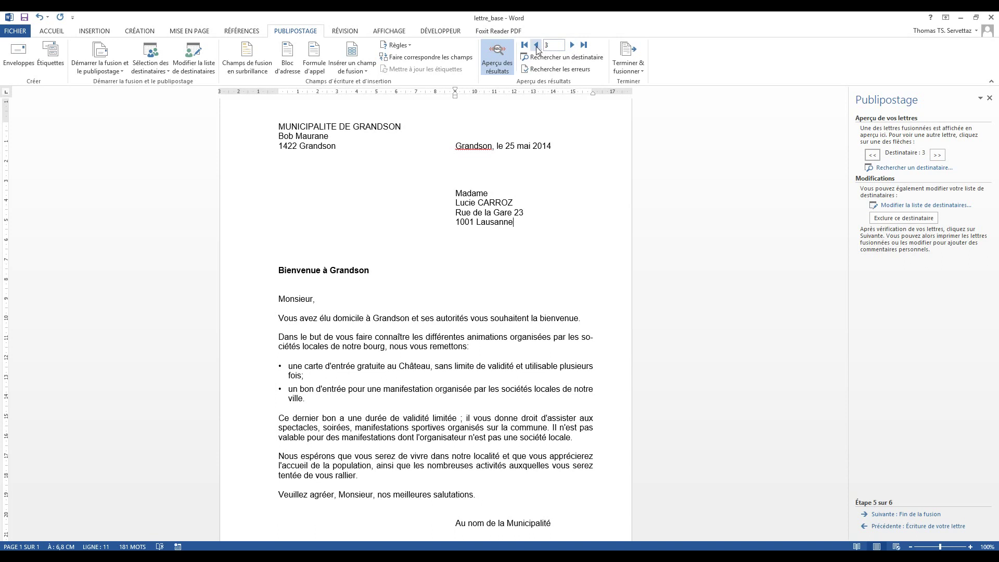
click(573, 46)
click(536, 46)
click(536, 45)
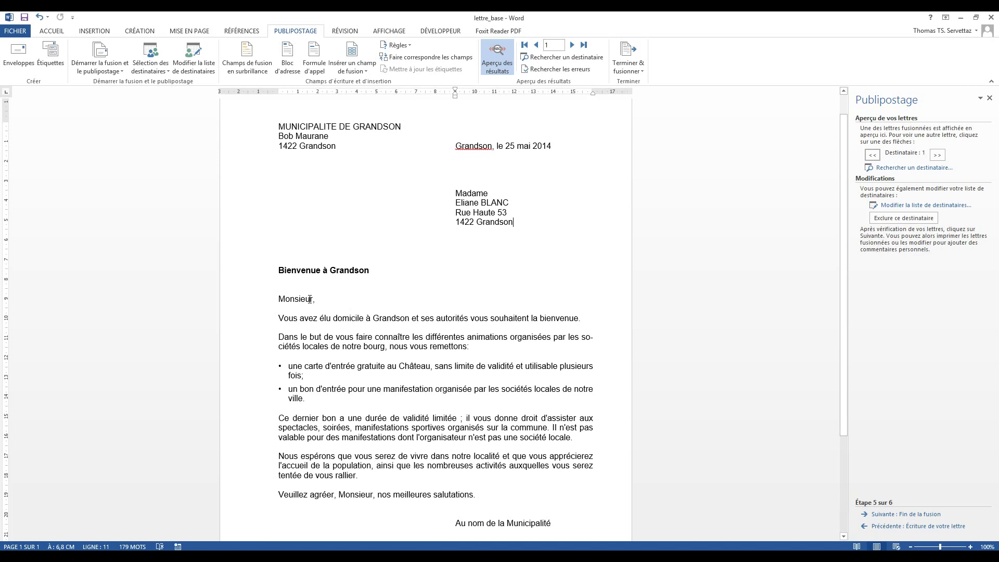
scroll(316, 300, down, 1)
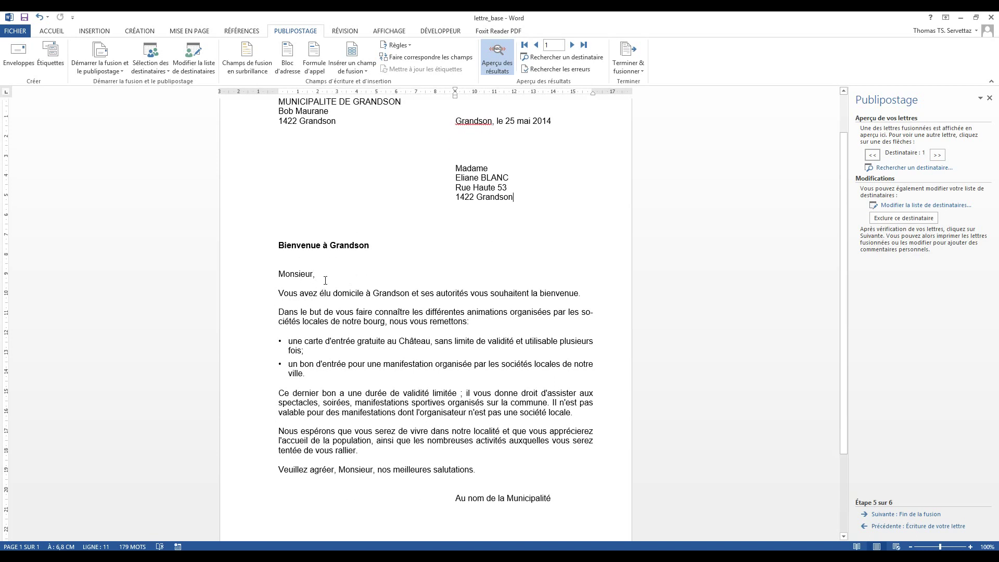
double_click(289, 275)
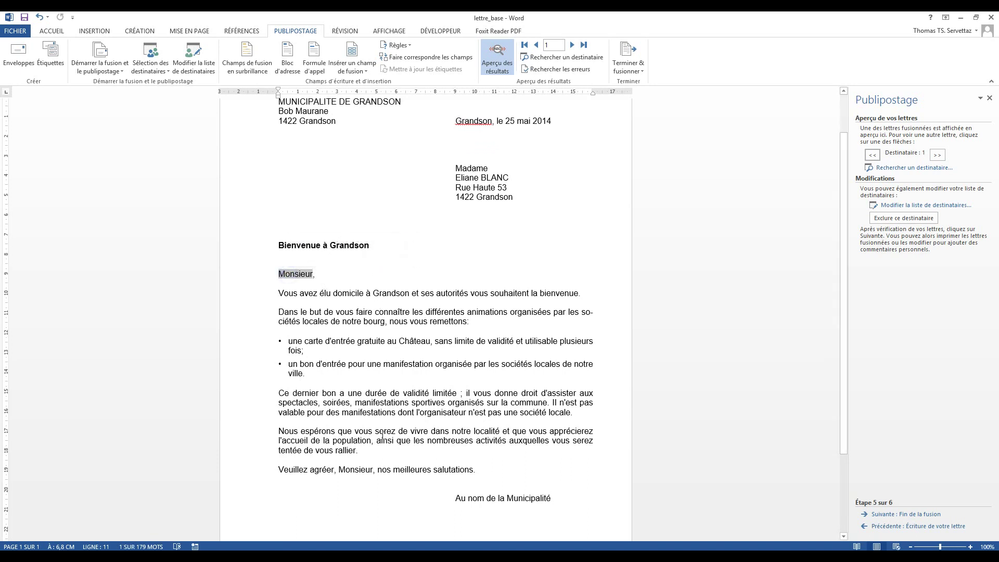
double_click(355, 469)
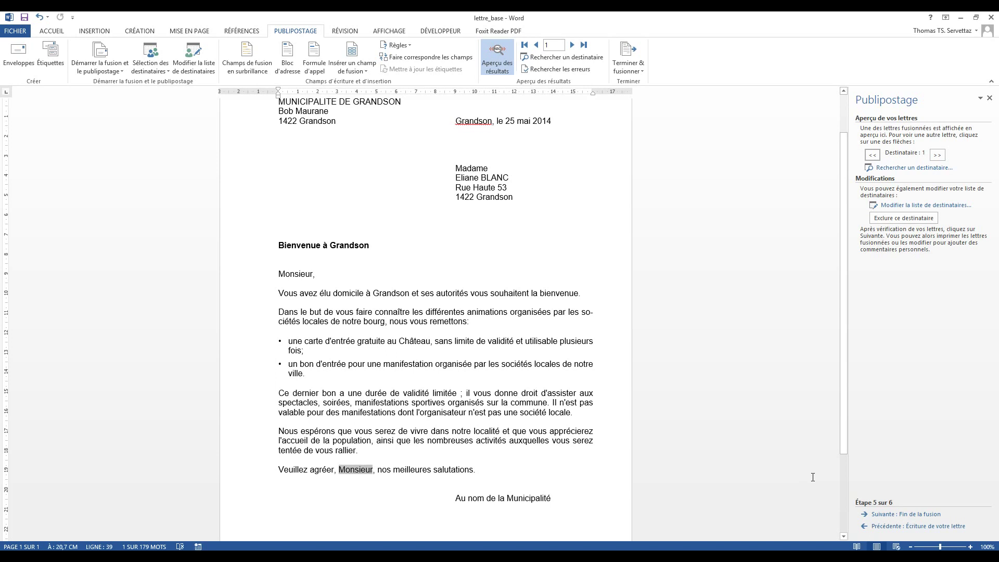
Return to the letter-writing stage and replace Monsieur in the salutation and the closing sentence with the Interpellation field.
click(909, 527)
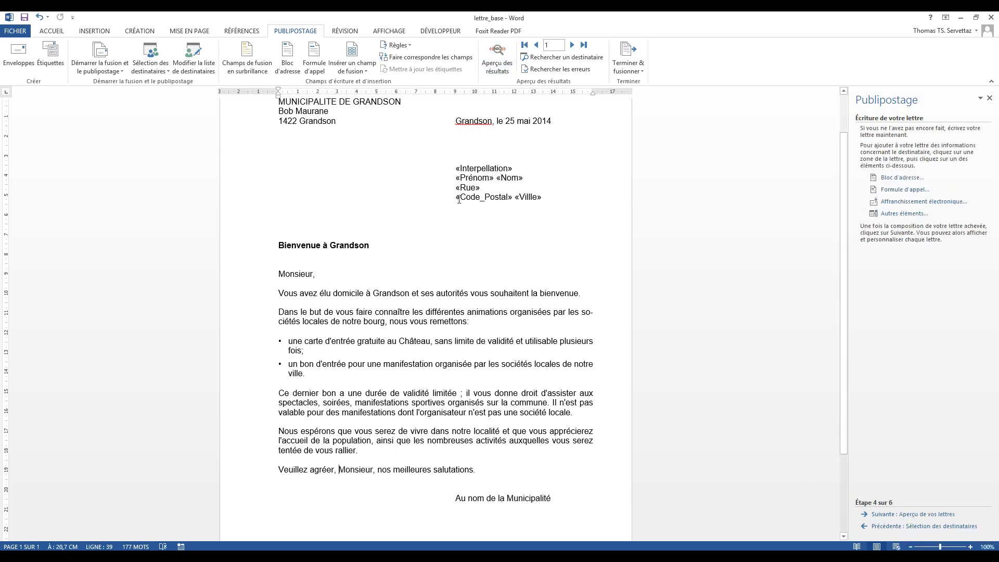
double_click(295, 274)
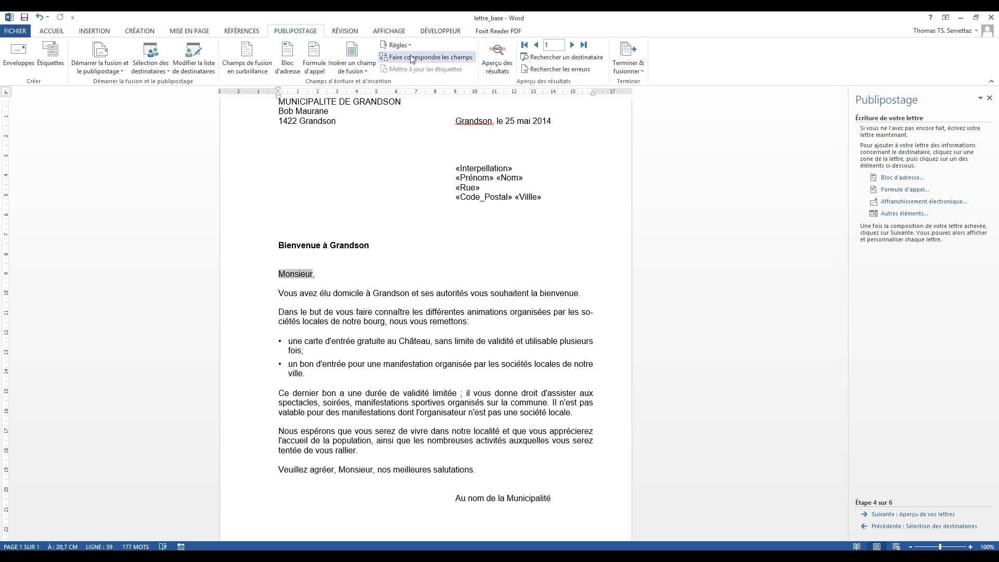
click(356, 72)
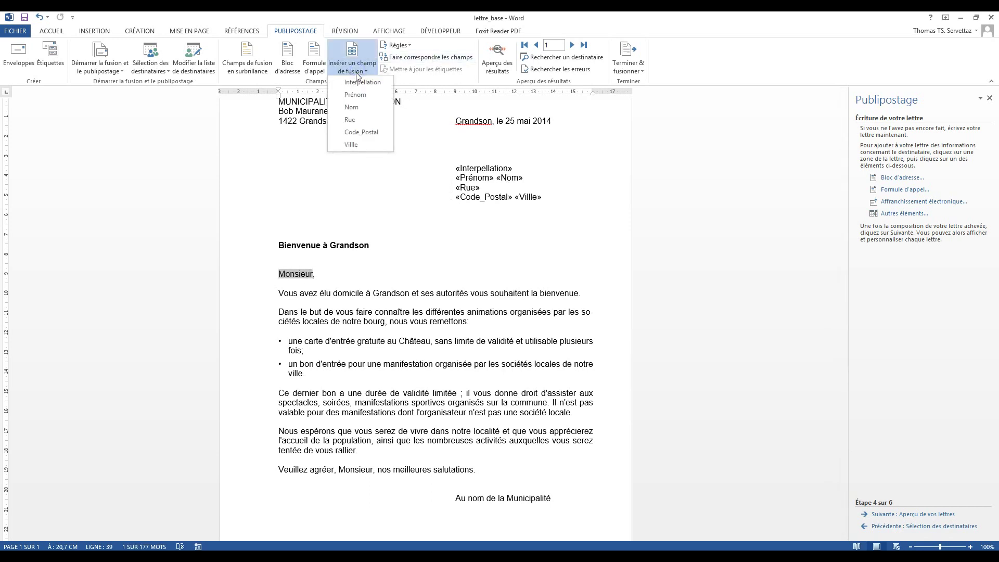
click(363, 82)
double_click(353, 469)
click(355, 70)
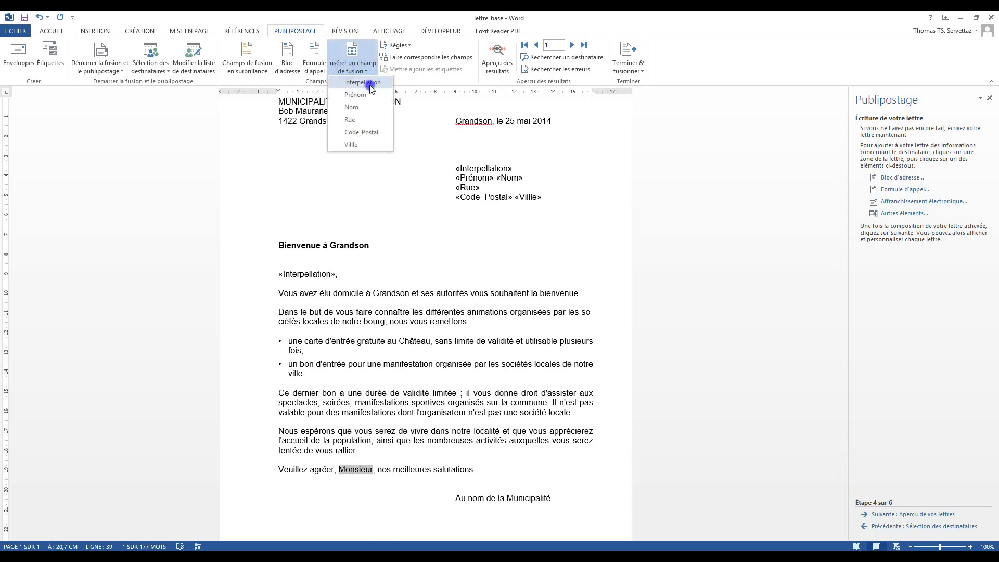
click(368, 83)
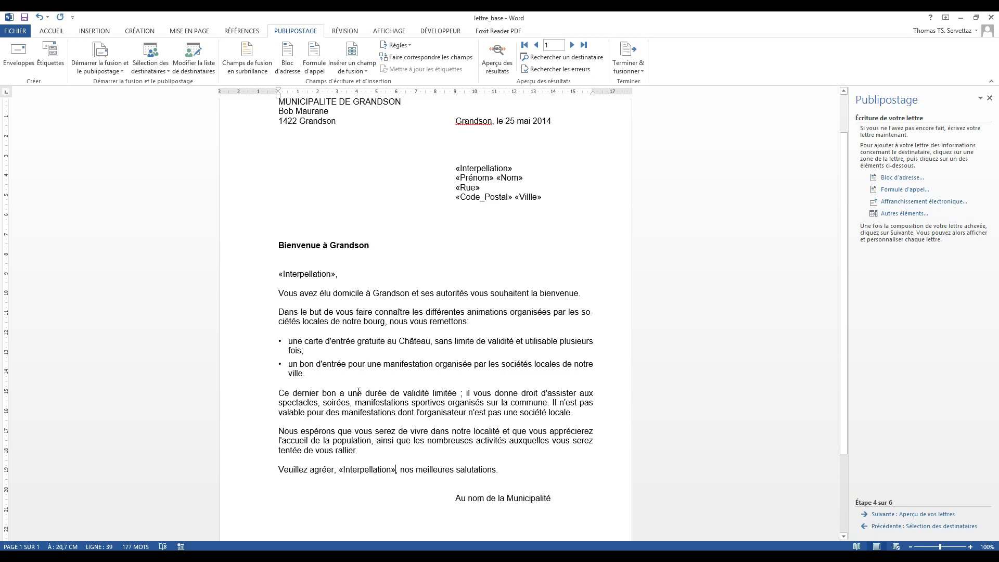
key(ctrl+f)
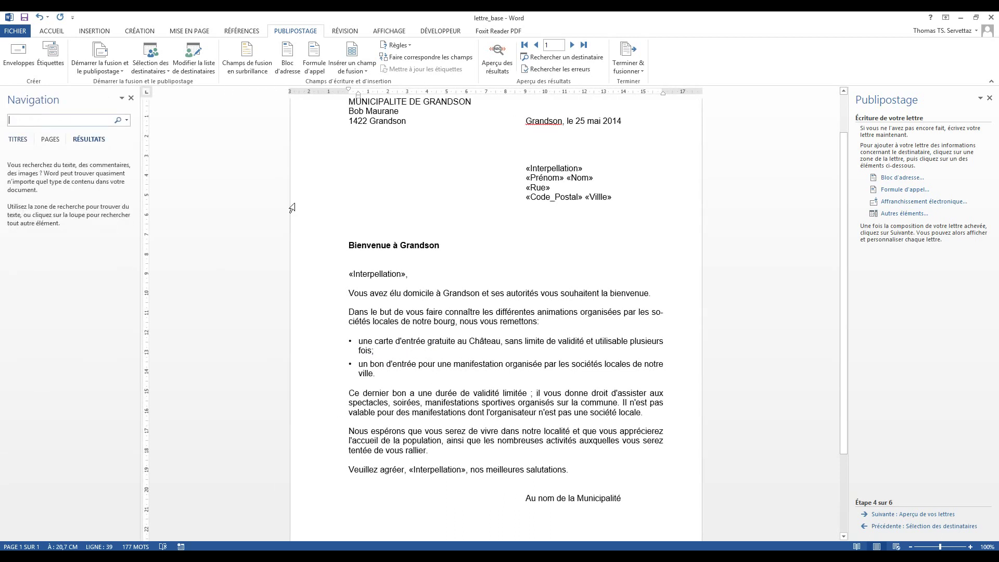
text(heureu)
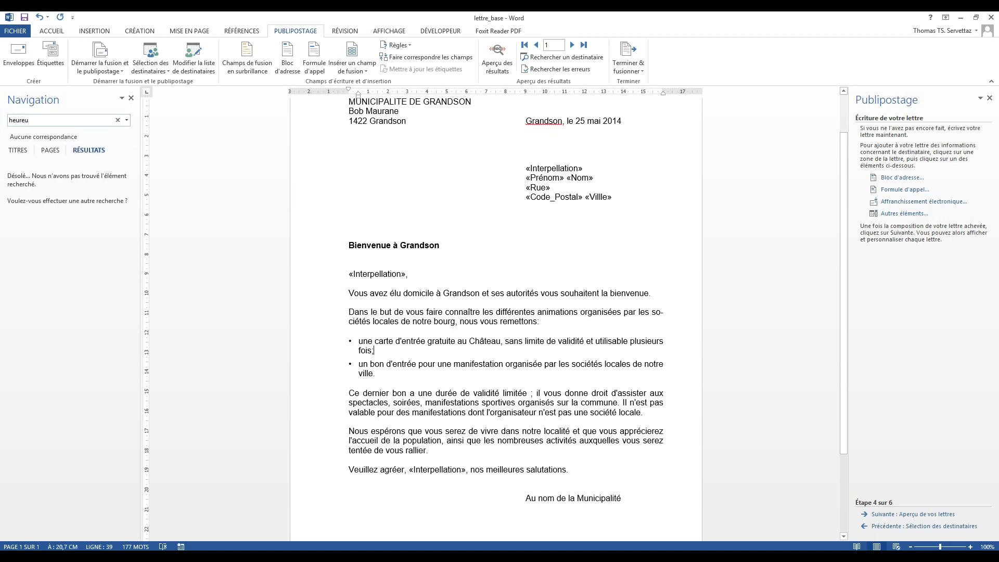
click(117, 120)
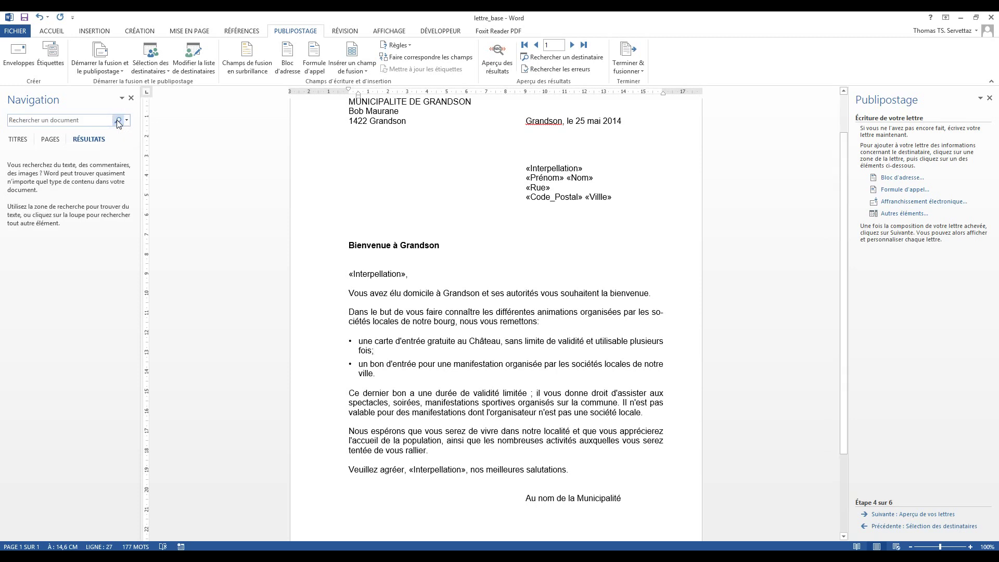
Close the navigation pane and add the word "heureux" after "vous serez" in the paragraph beginning "Nous espérons".
click(467, 433)
click(131, 98)
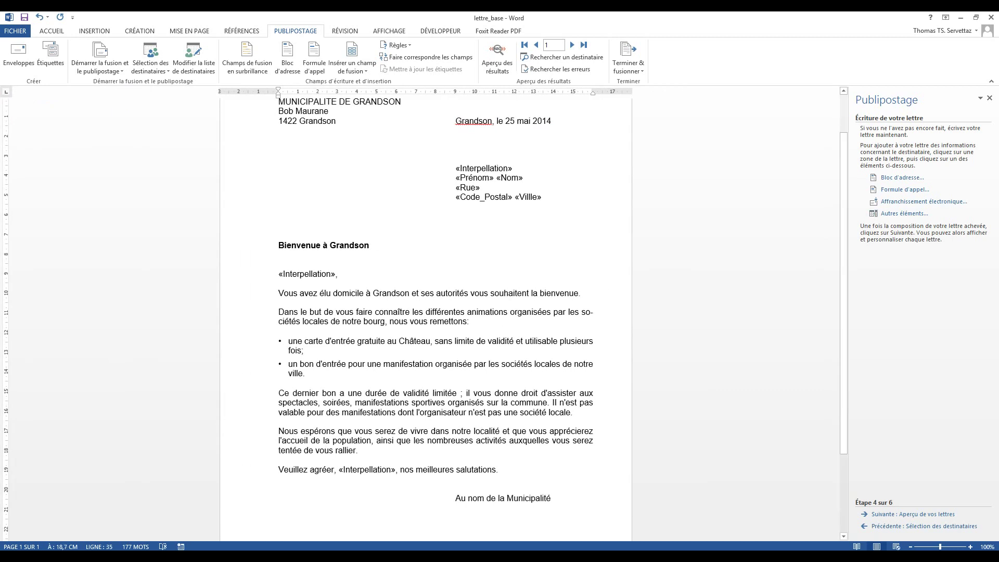
text(heureux)
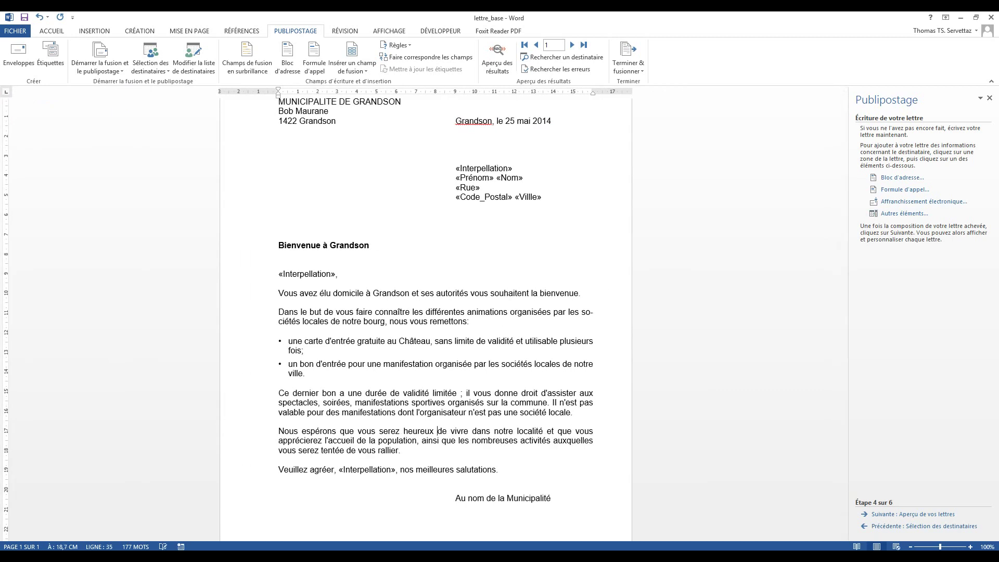
Delete the word "heureux" after "vous serez" in the paragraph beginning "Nous espérons", keeping the insertion point between the spaces.
right_click(436, 430)
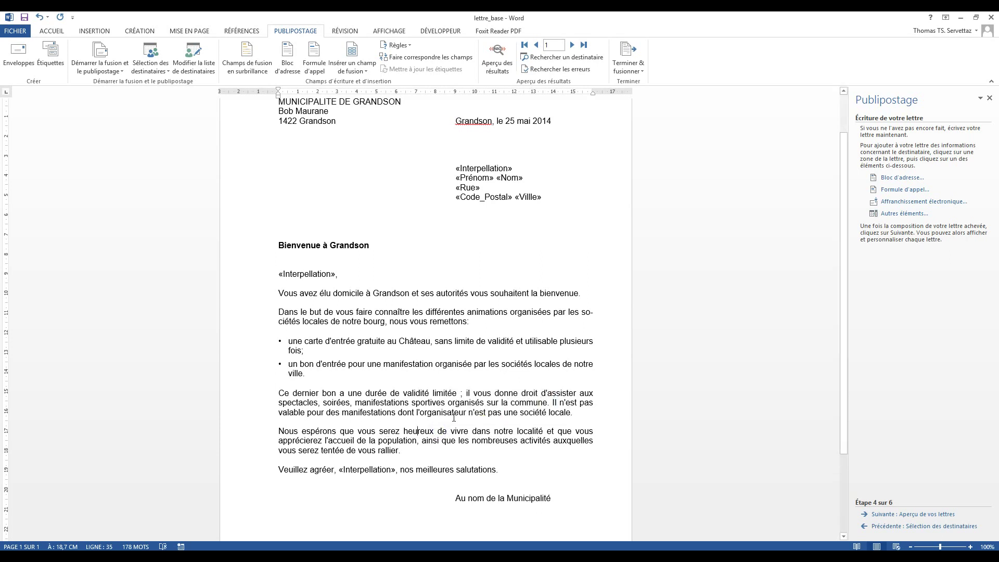
double_click(418, 431)
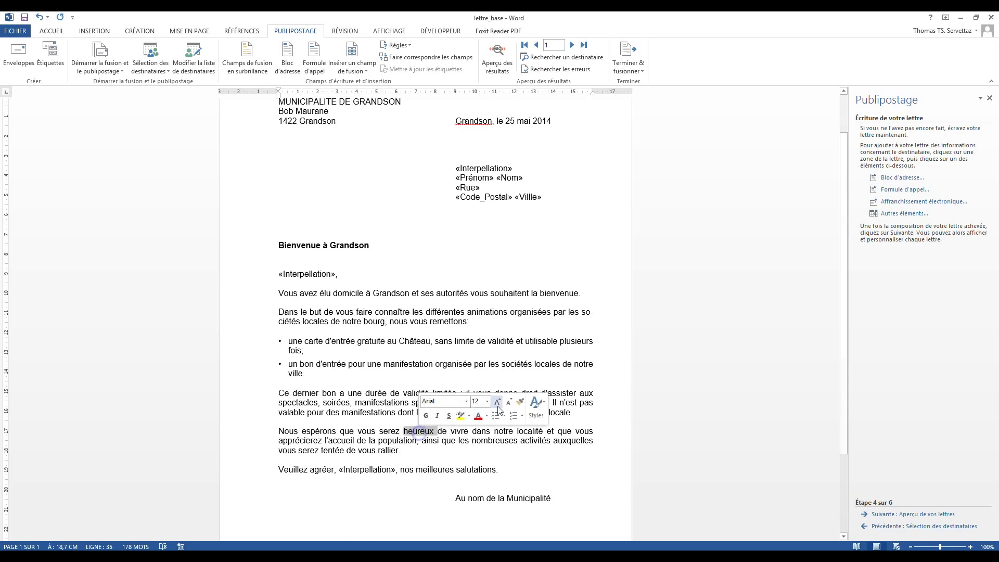
key(Delete)
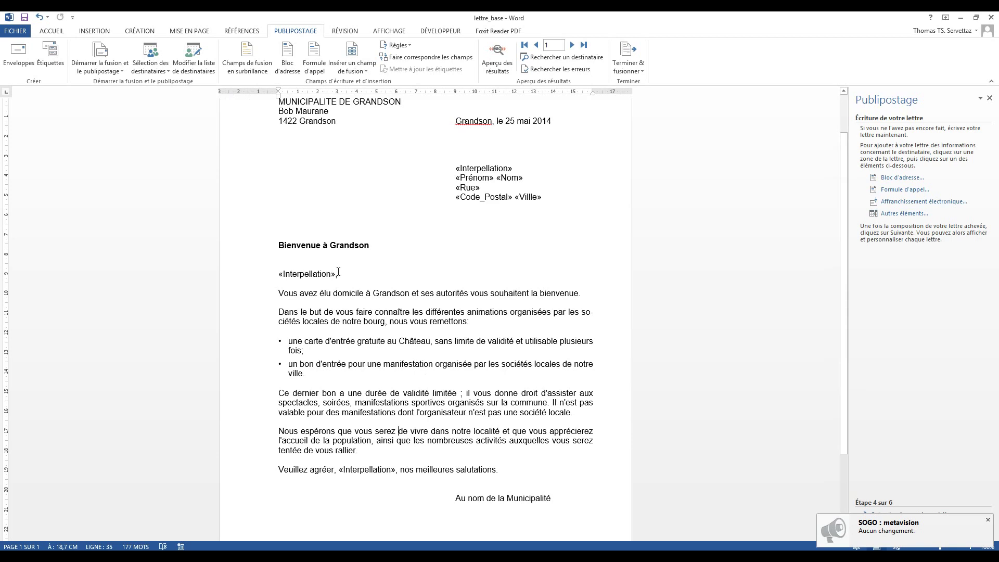
key(Left)
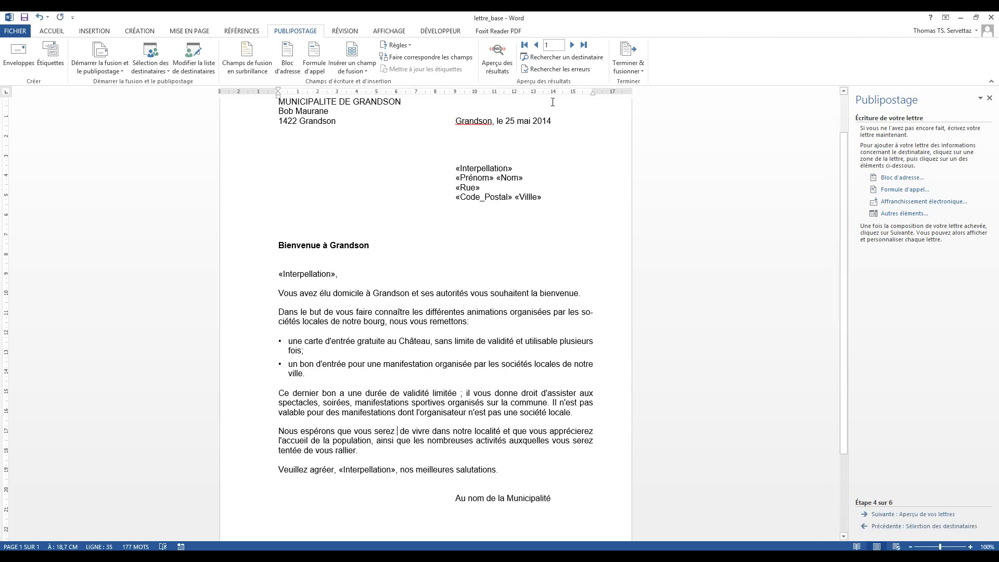
Insert a Si...Alors...Sinon rule after "vous serez": if Interpellation equals Madame, show "heureuse", otherwise "heureux".
click(398, 46)
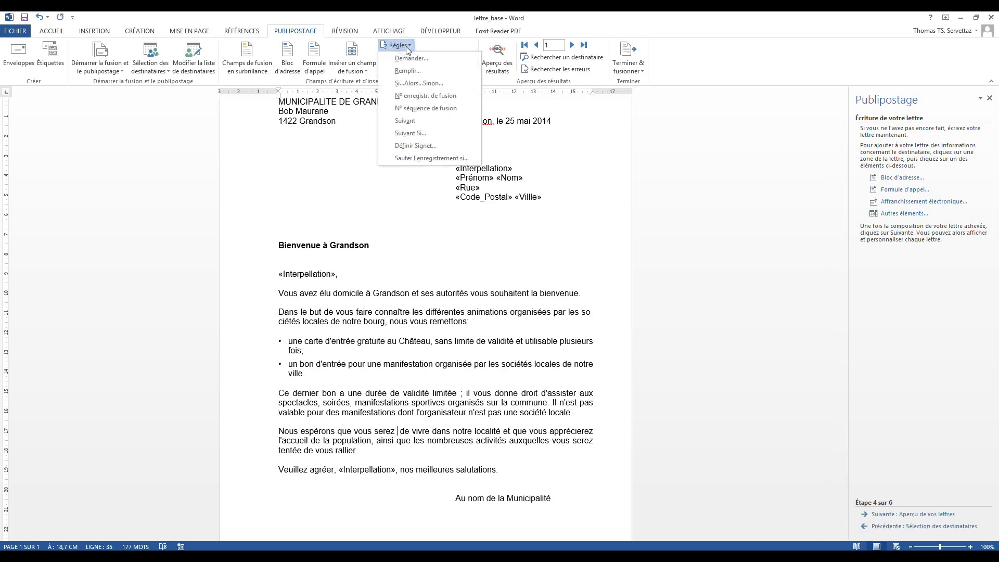
click(414, 83)
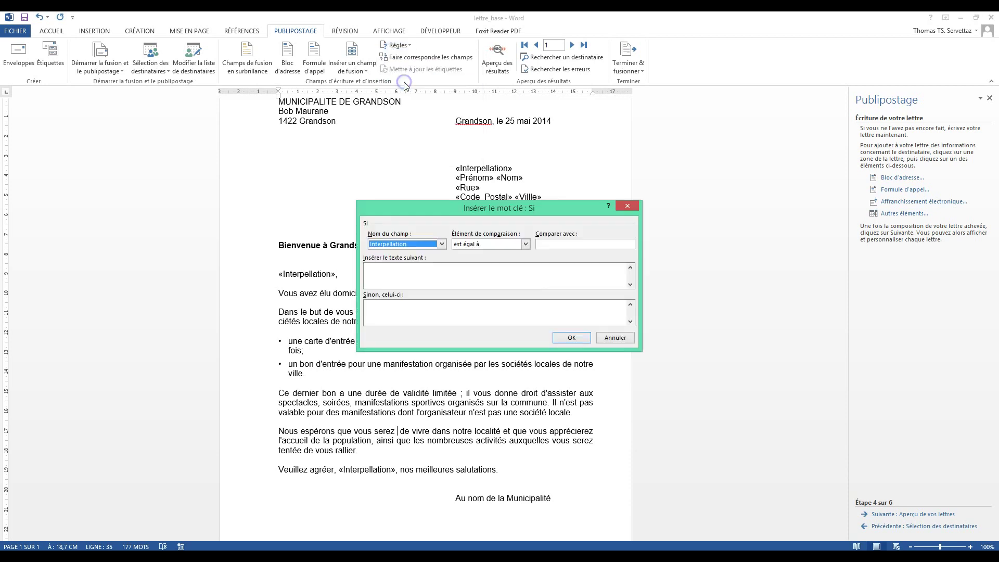
drag(497, 210, 607, 132)
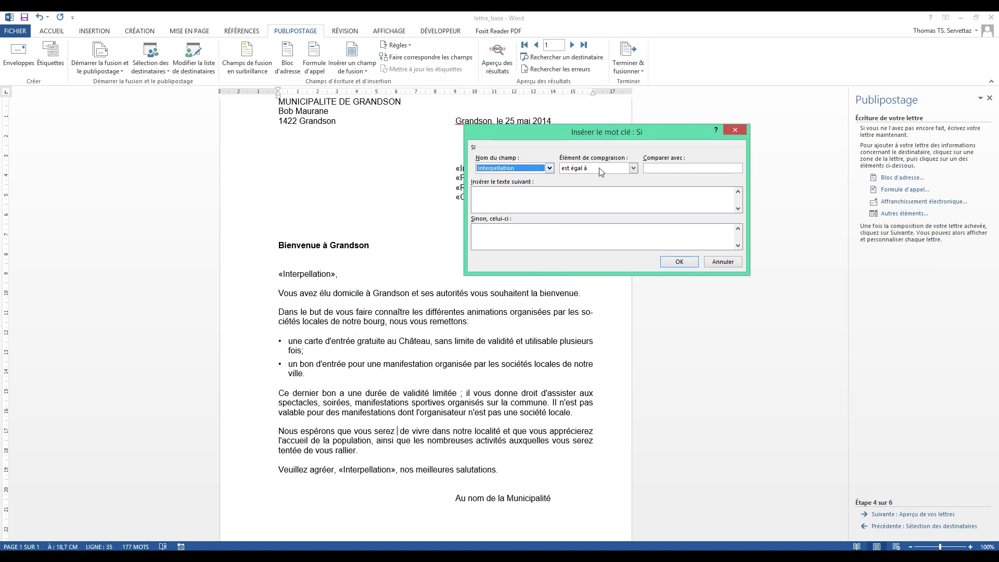
click(670, 167)
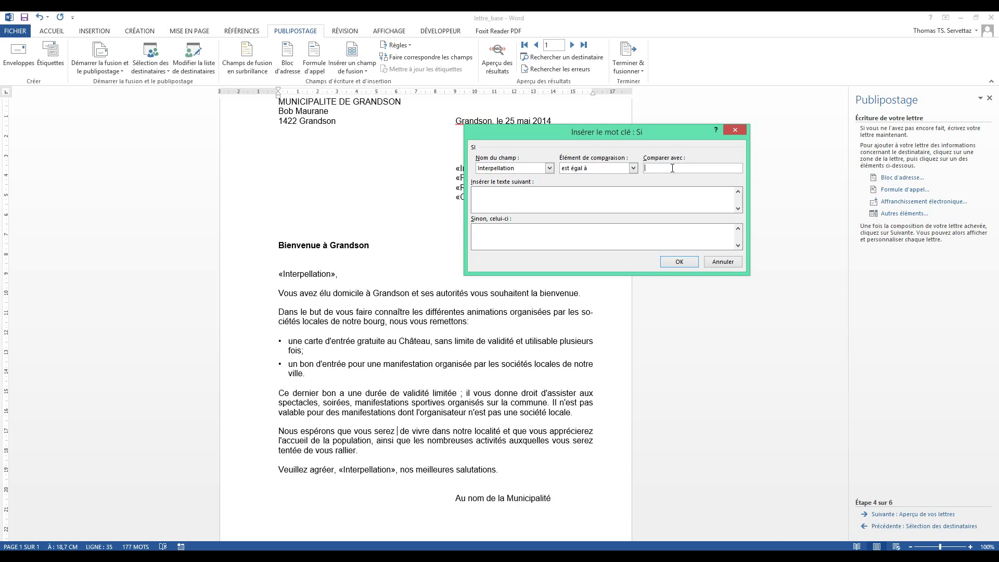
text(Madame)
click(567, 198)
text(heu)
text(reuse)
text(heureu)
text(x)
click(680, 262)
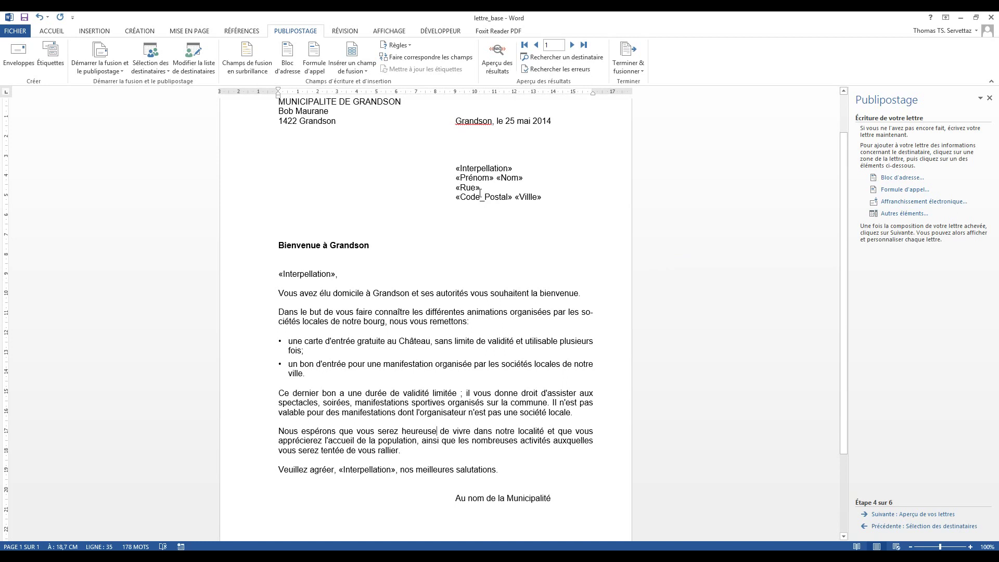
Preview the merged letters for the first two recipients and briefly highlight the merge fields to check them.
click(926, 515)
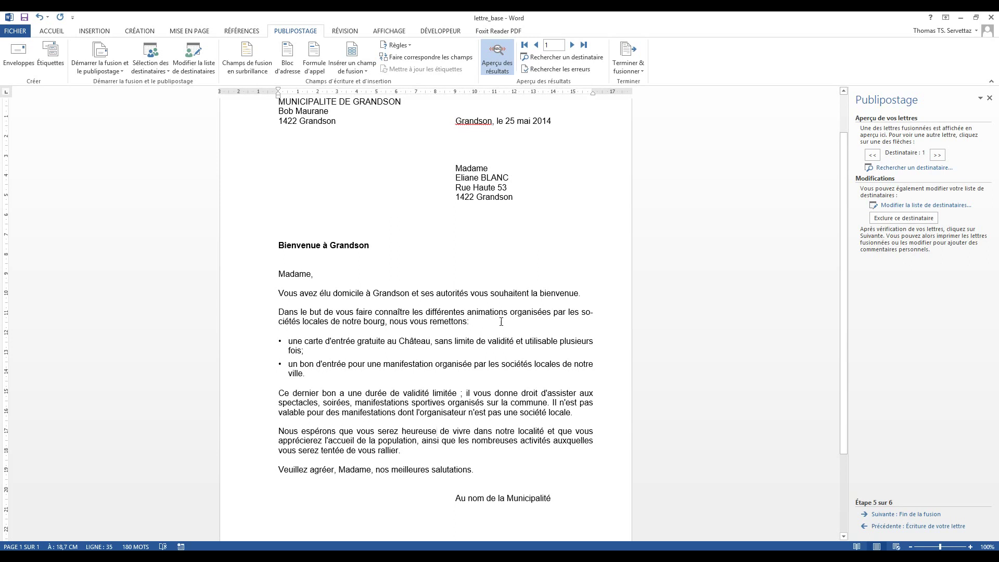
click(572, 45)
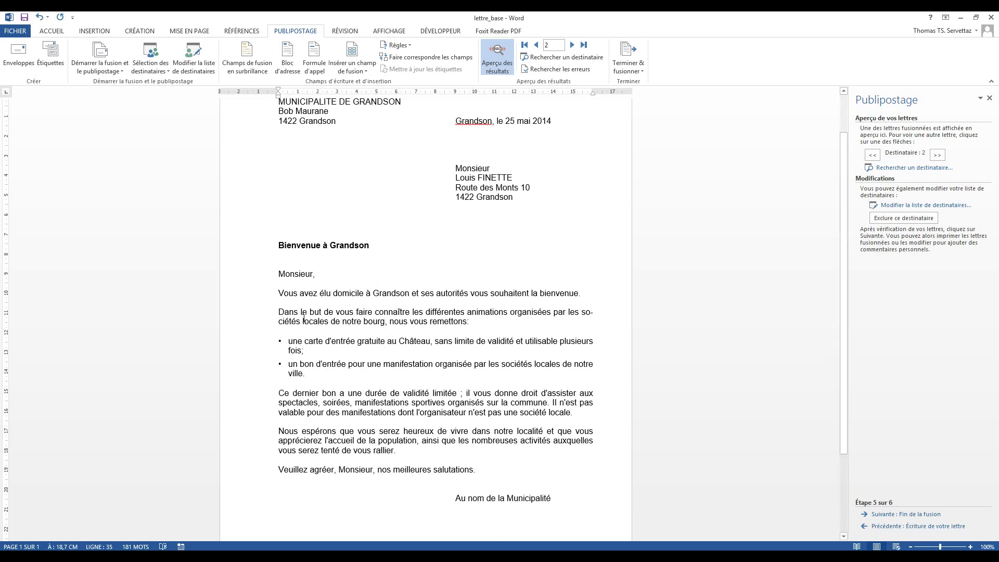
click(249, 61)
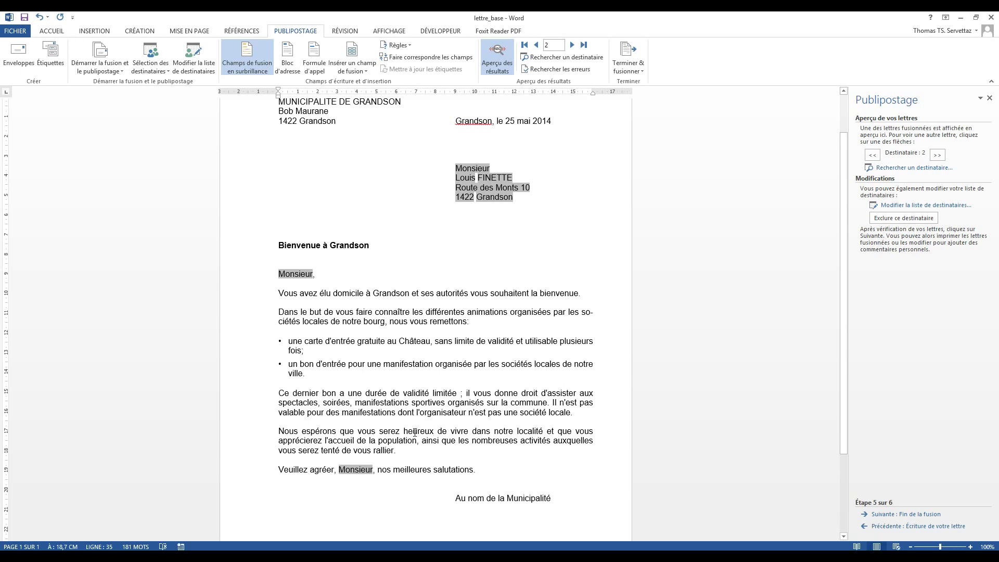
double_click(331, 450)
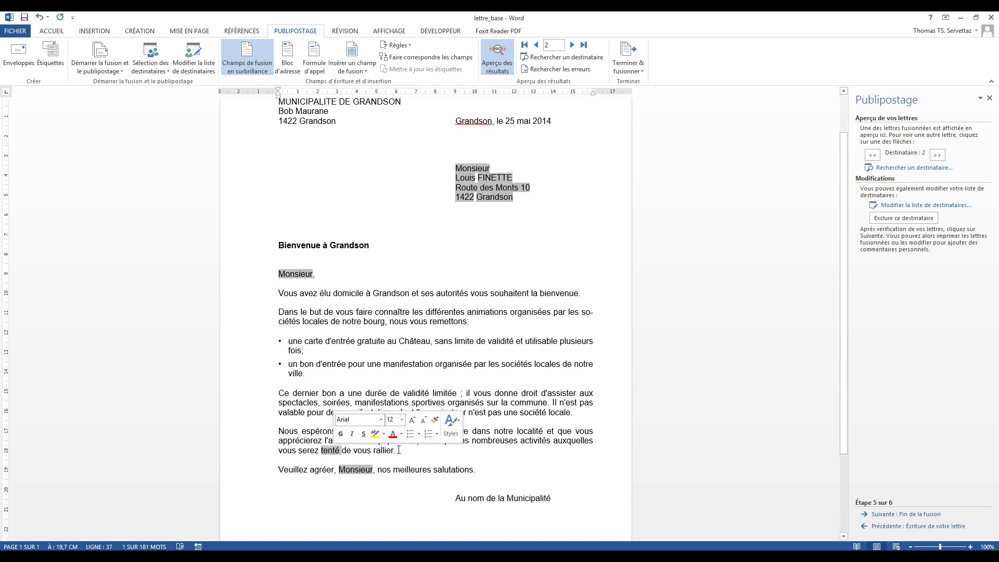
click(351, 450)
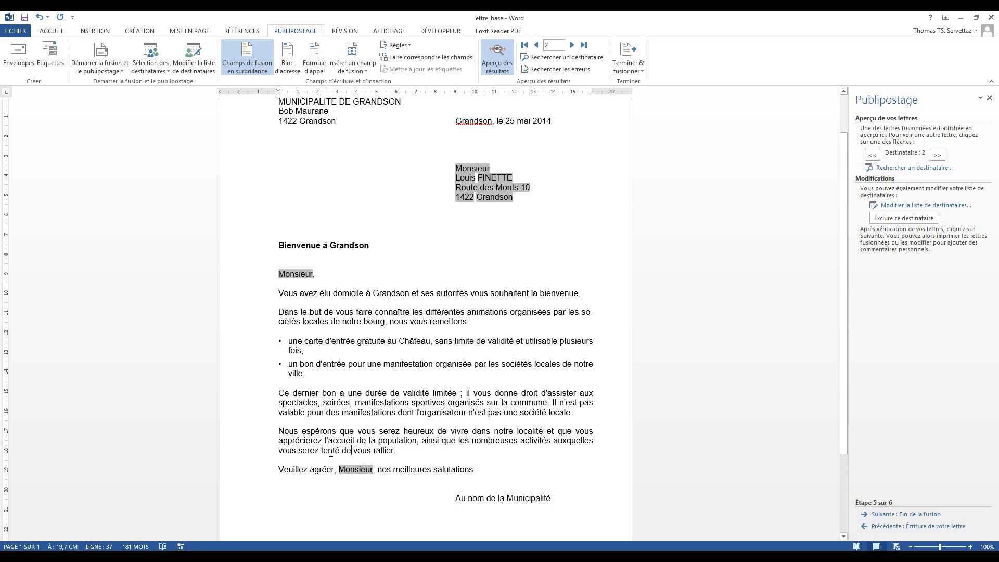
click(247, 57)
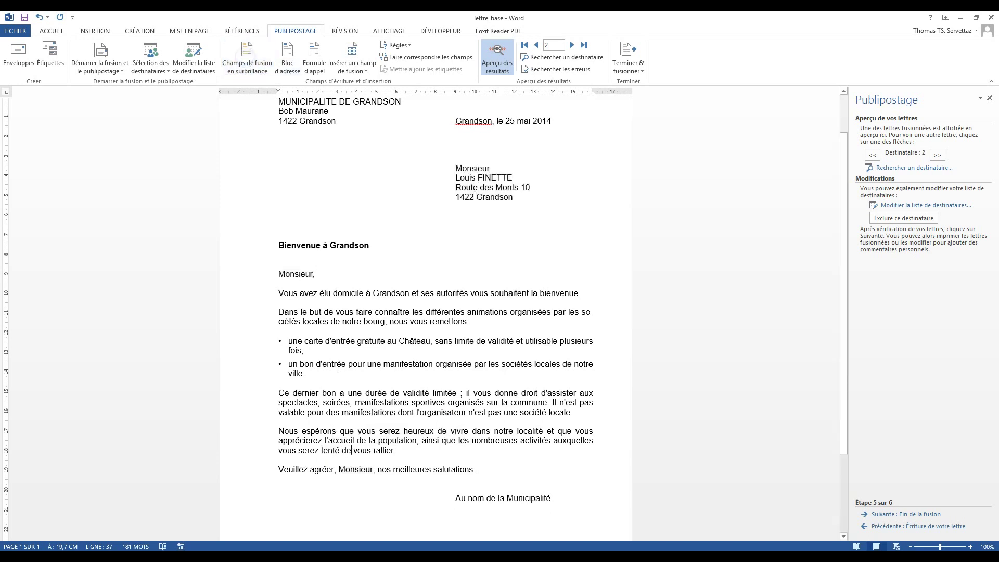
Toggle the field code behind "tenté" in the "Nous espérons" paragraph to inspect its condition, and hide the code again.
double_click(328, 451)
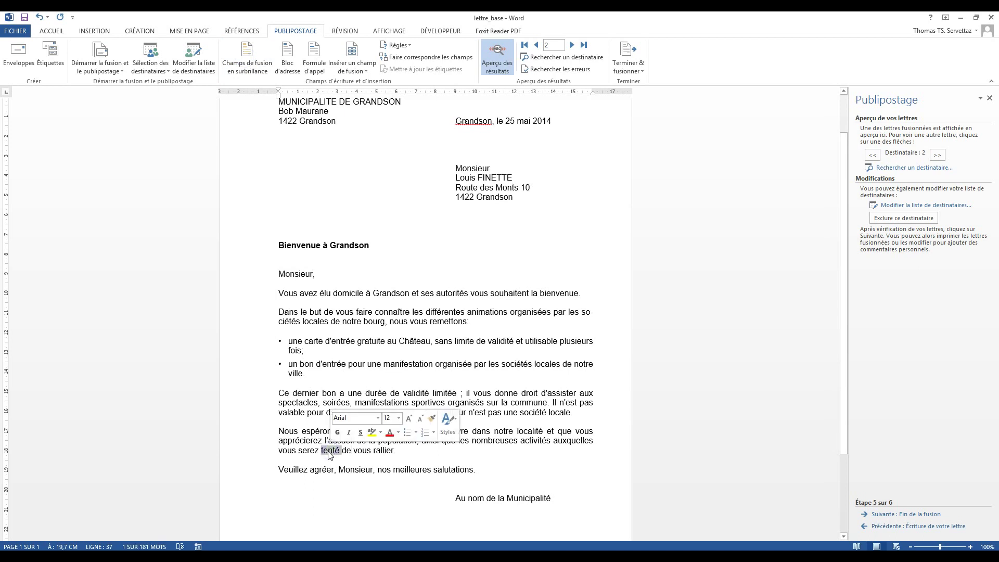
right_click(329, 454)
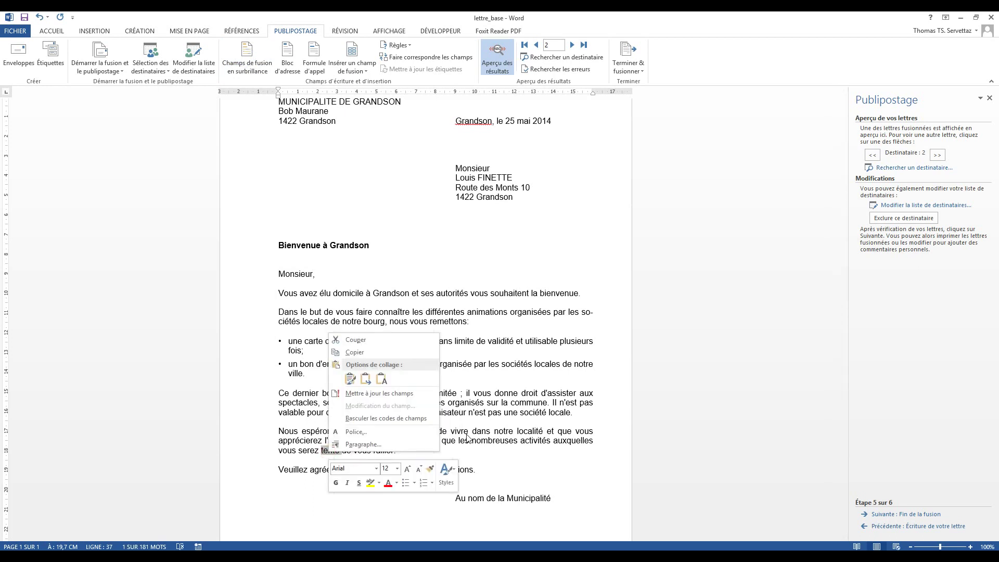
click(466, 433)
right_click(328, 453)
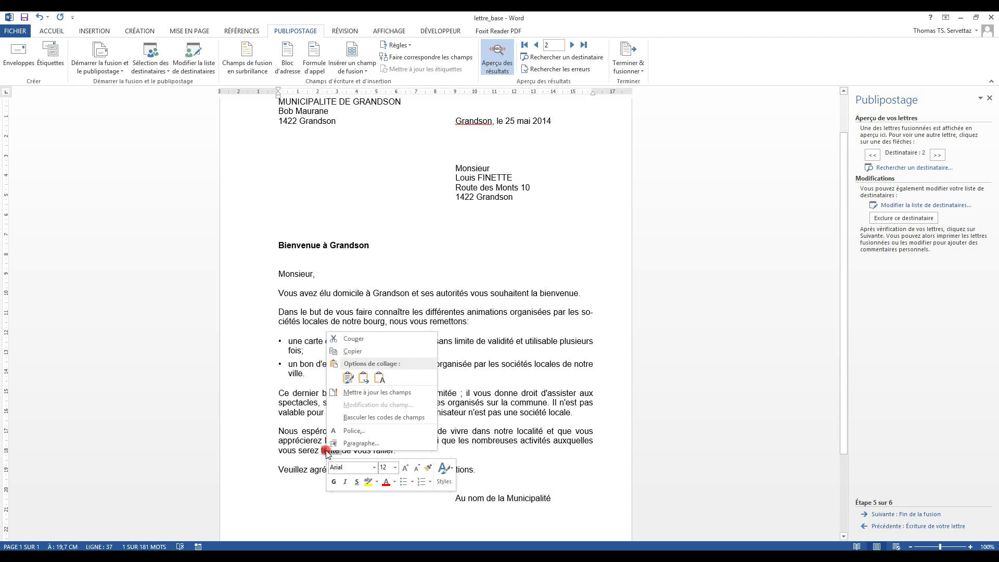
click(370, 419)
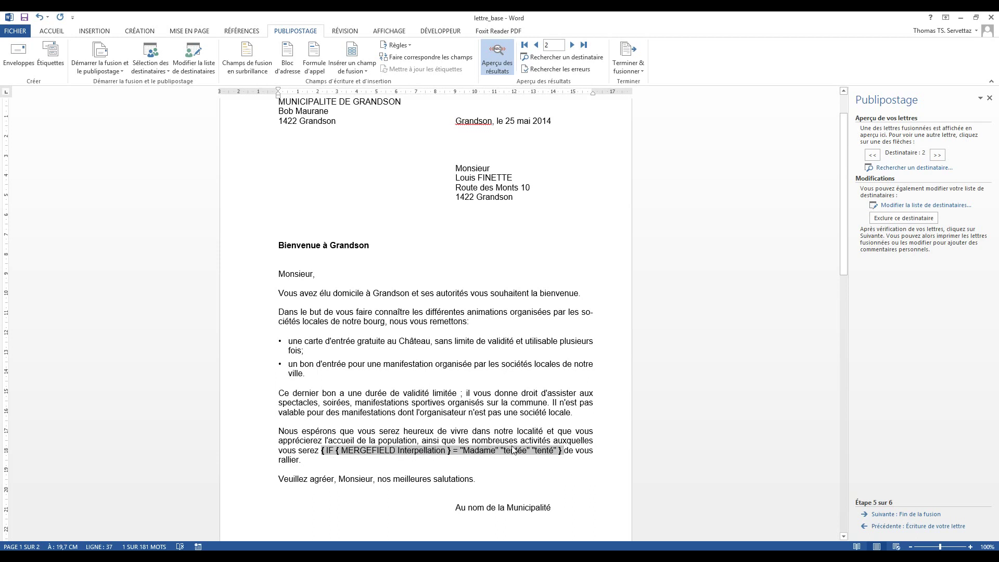
right_click(463, 457)
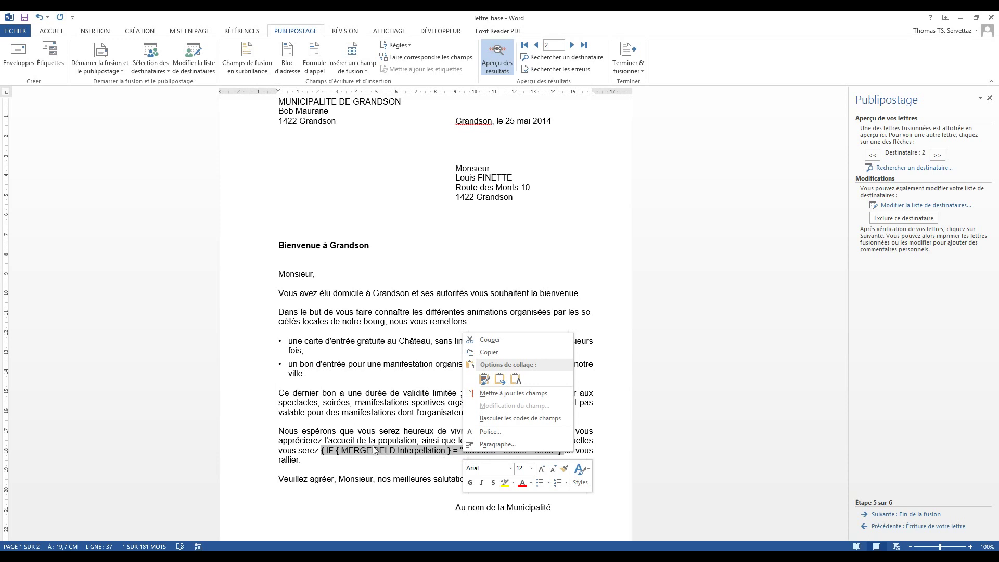
click(512, 423)
click(333, 451)
click(321, 450)
click(405, 45)
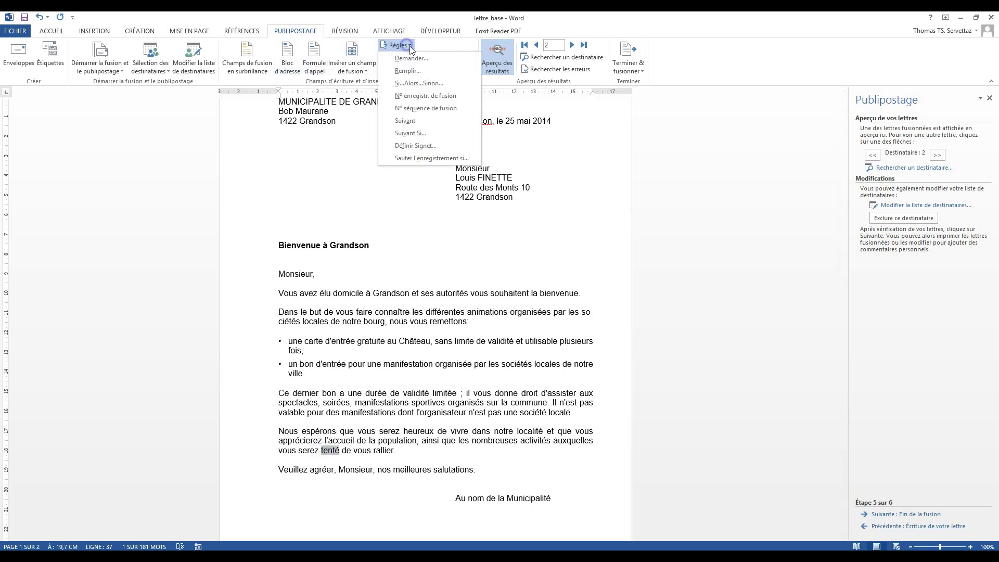
click(419, 82)
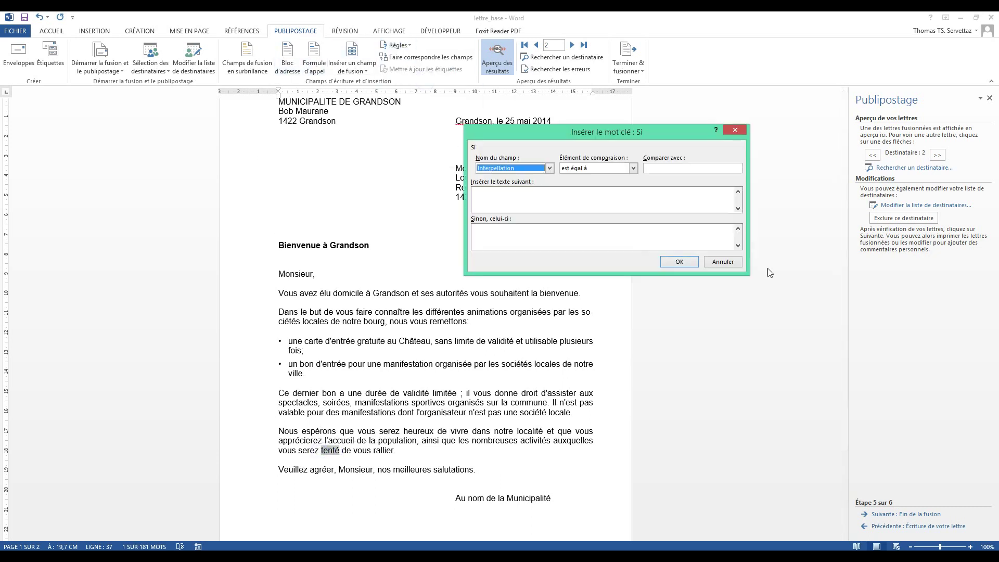
click(723, 262)
Replace the "tenté" field with a Si...Alors...Sinon rule: if Interpellation equals Madame, show "tentée", otherwise "tenté".
click(340, 450)
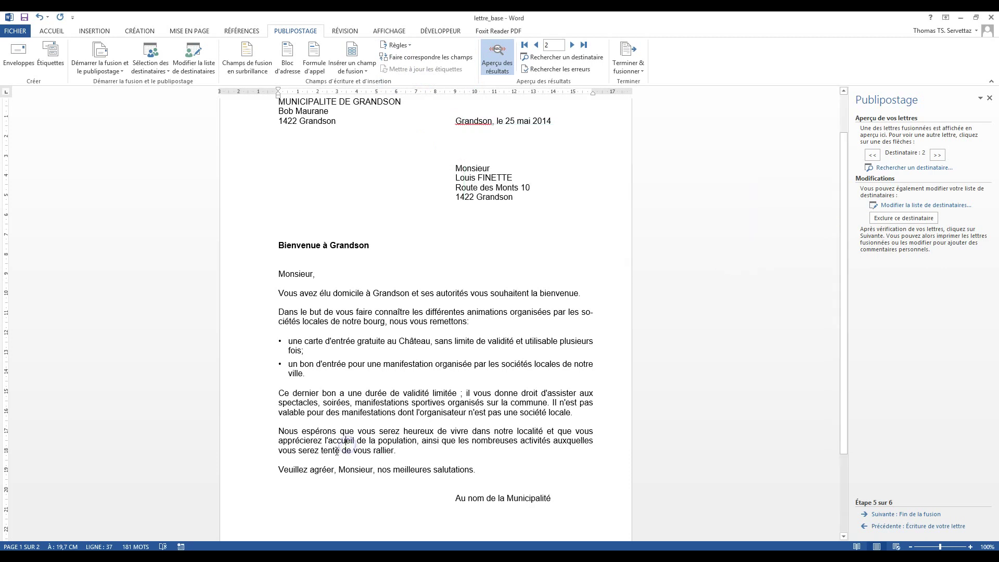
double_click(341, 450)
key(Delete)
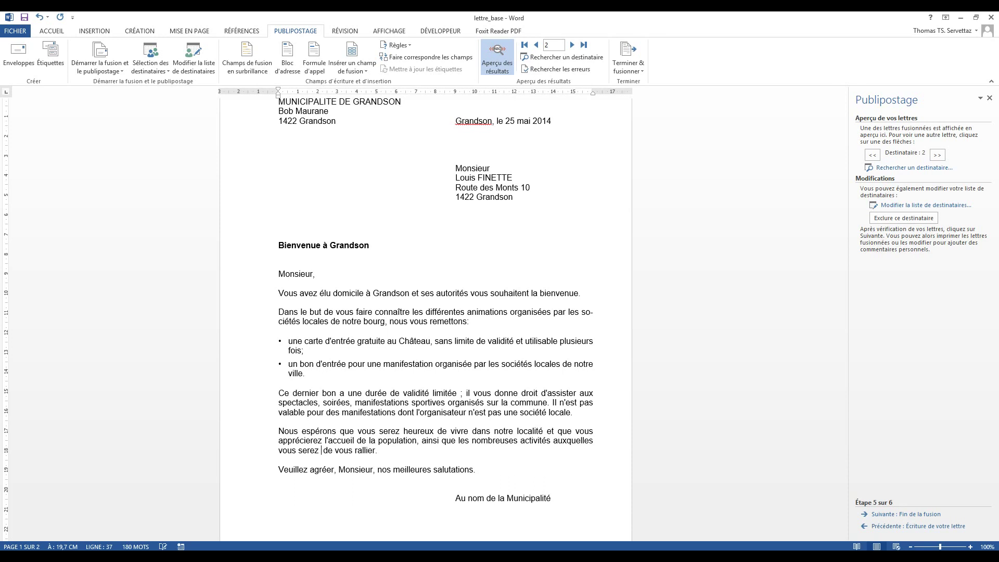
click(396, 44)
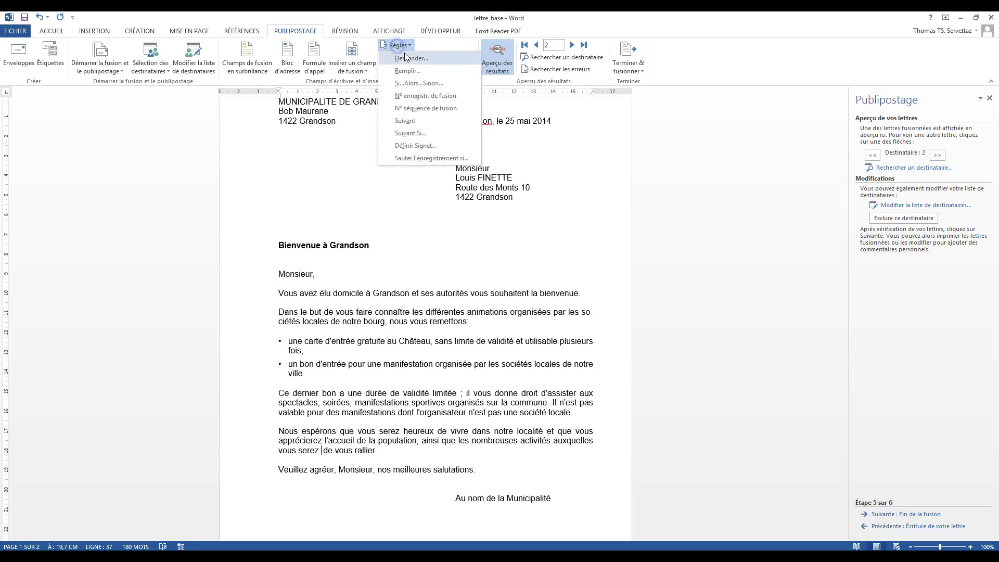
click(418, 83)
click(656, 167)
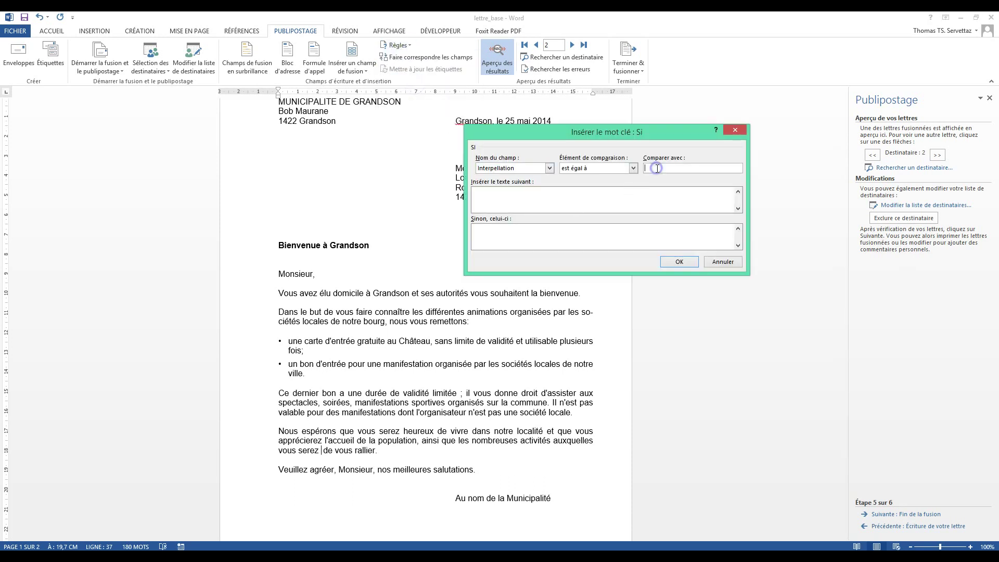
text(Madame)
text(tentée)
key(Tab)
text(tenté)
click(674, 260)
Review the whole previewed letter for the second recipient, including the bulleted enclosures and the Annexes lines.
scroll(437, 398, down, 3)
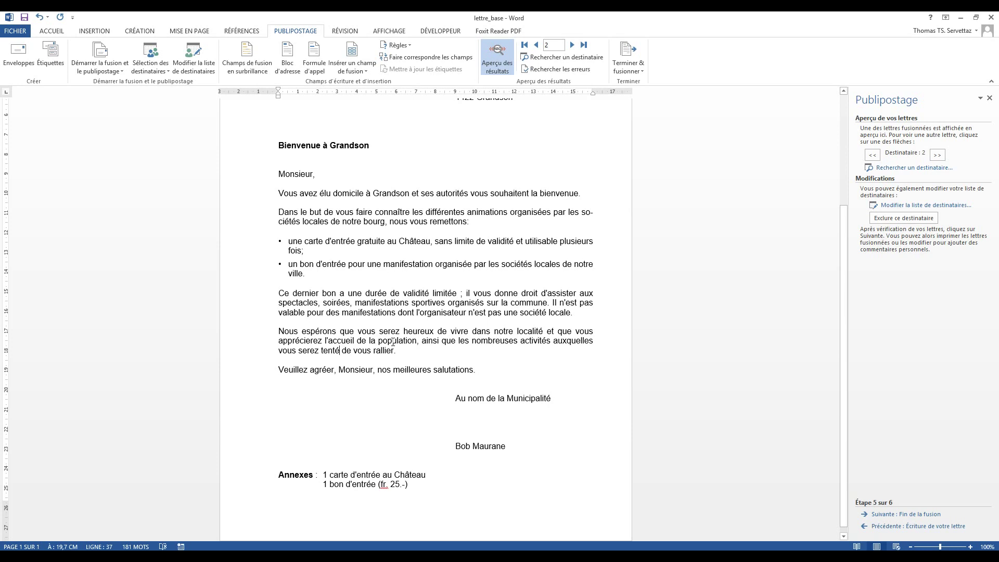
scroll(411, 343, down, 1)
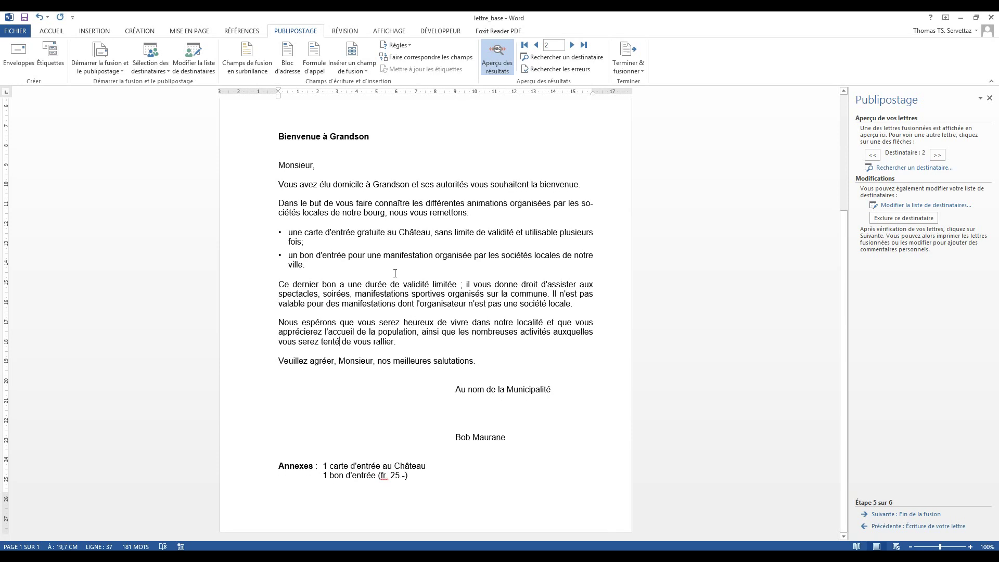
scroll(376, 275, up, 2)
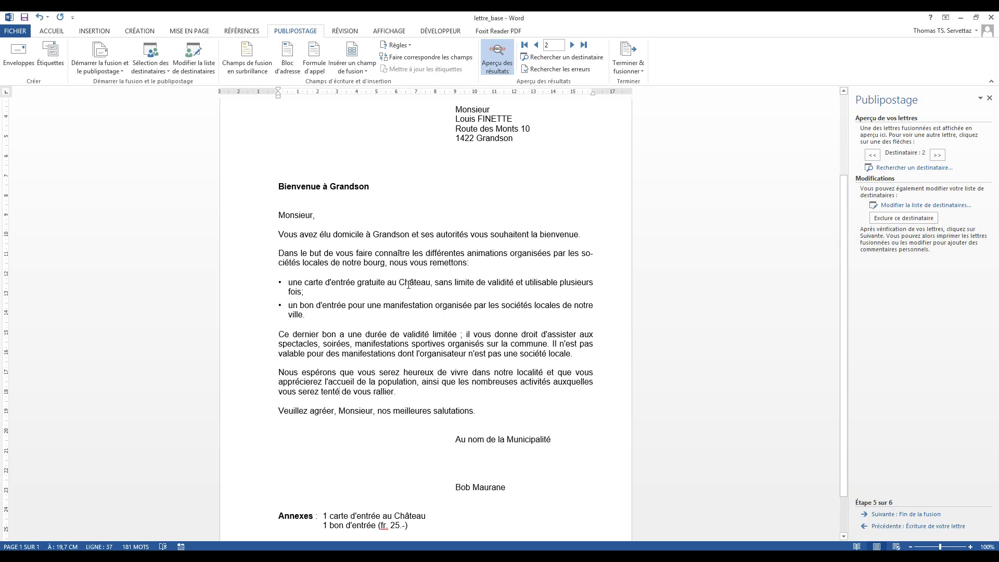
click(380, 308)
drag(255, 284, 250, 294)
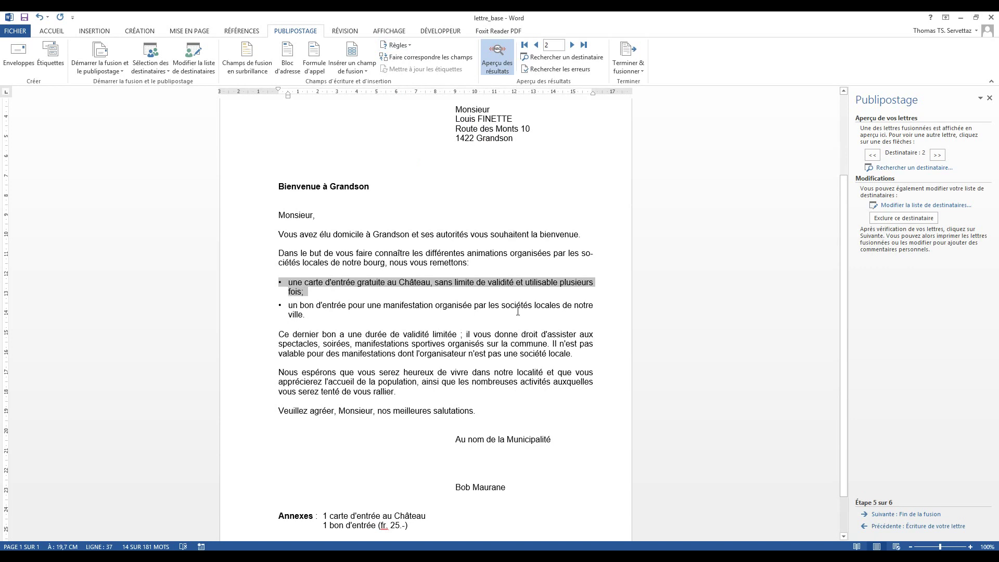
click(441, 258)
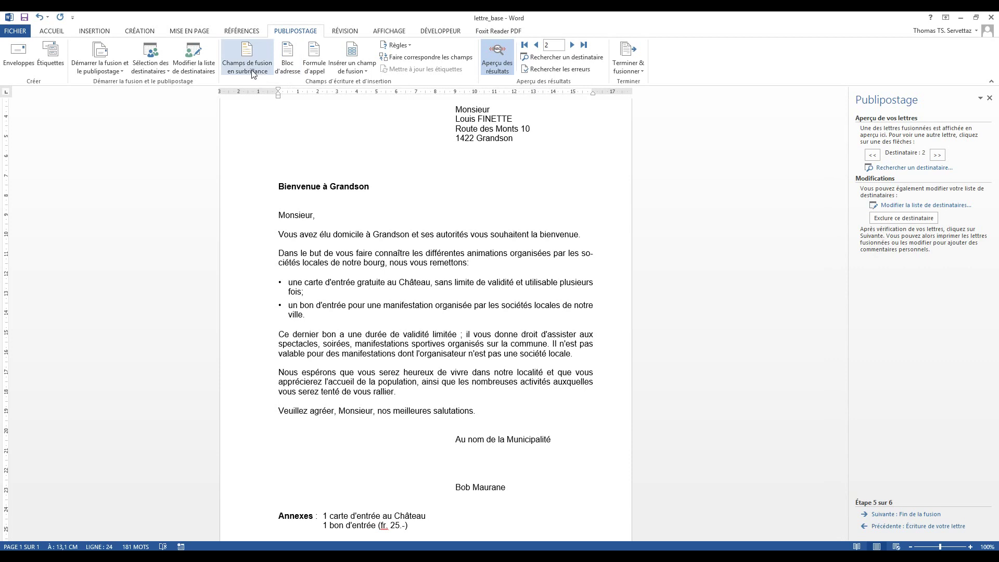
scroll(442, 253, up, 3)
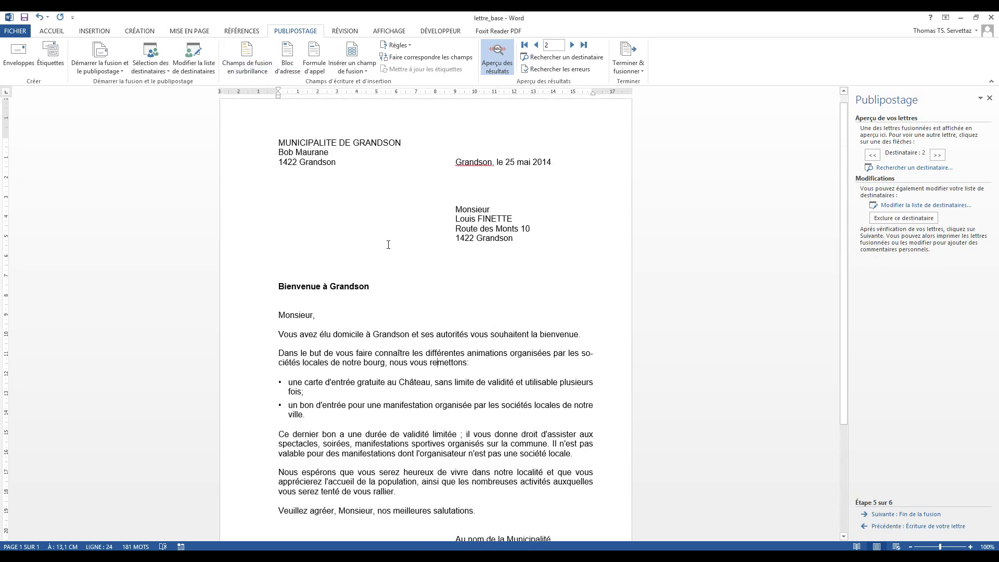
scroll(440, 286, down, 1)
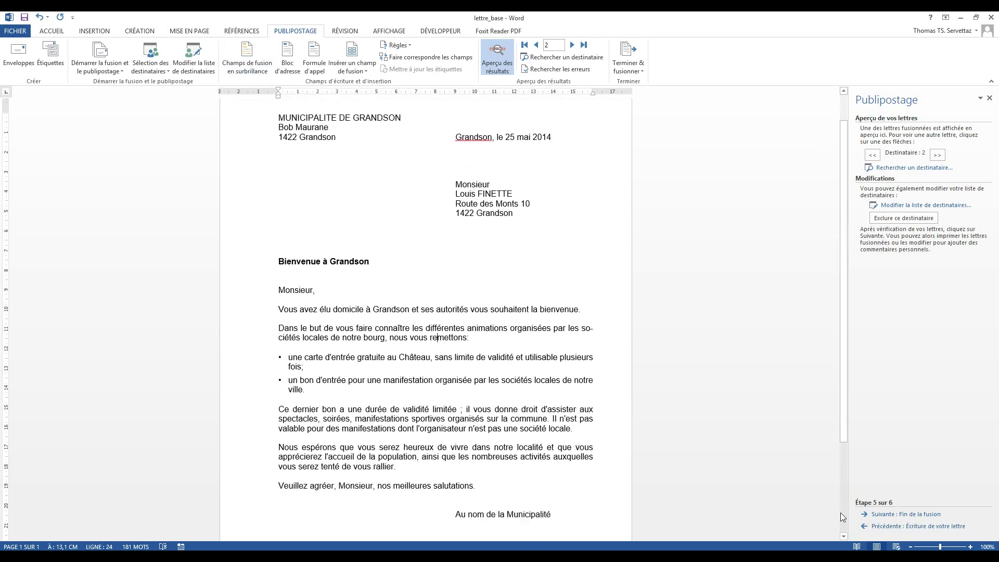
Advance the mail merge to its final stage and return the preview to the first recipient's letter.
click(911, 514)
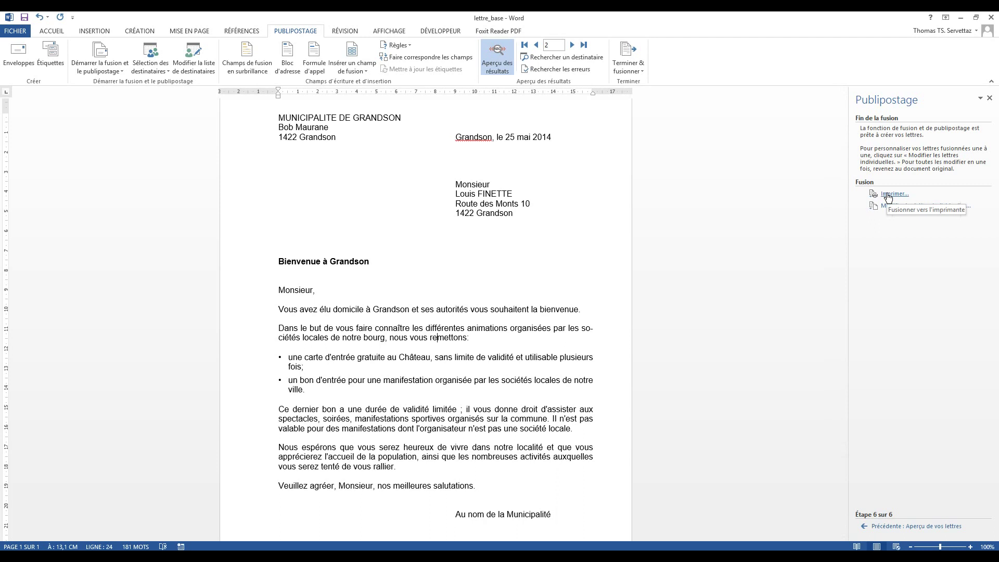
click(536, 45)
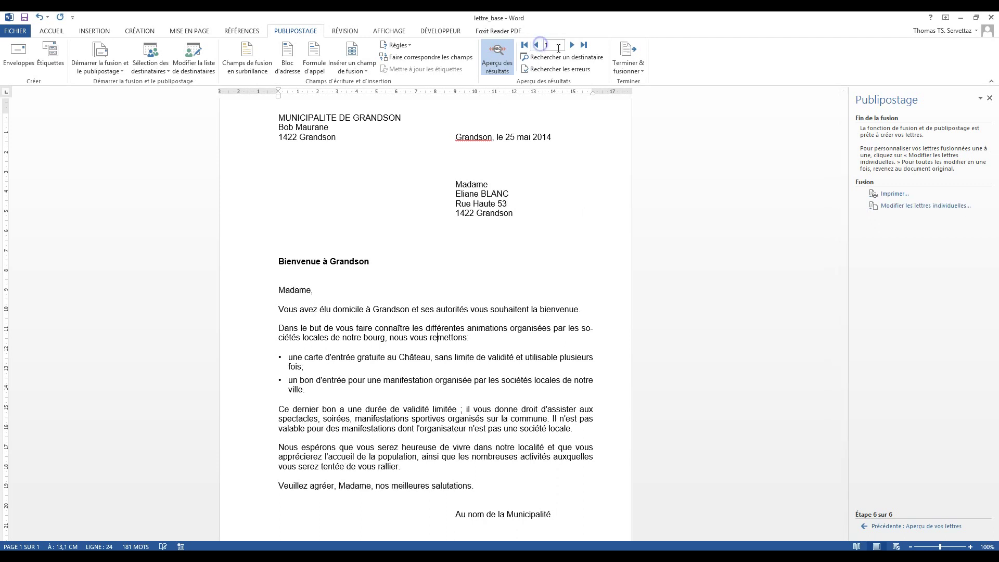
Preview the merged letters up to the third recipient and return to the first recipient's letter.
click(571, 45)
click(572, 46)
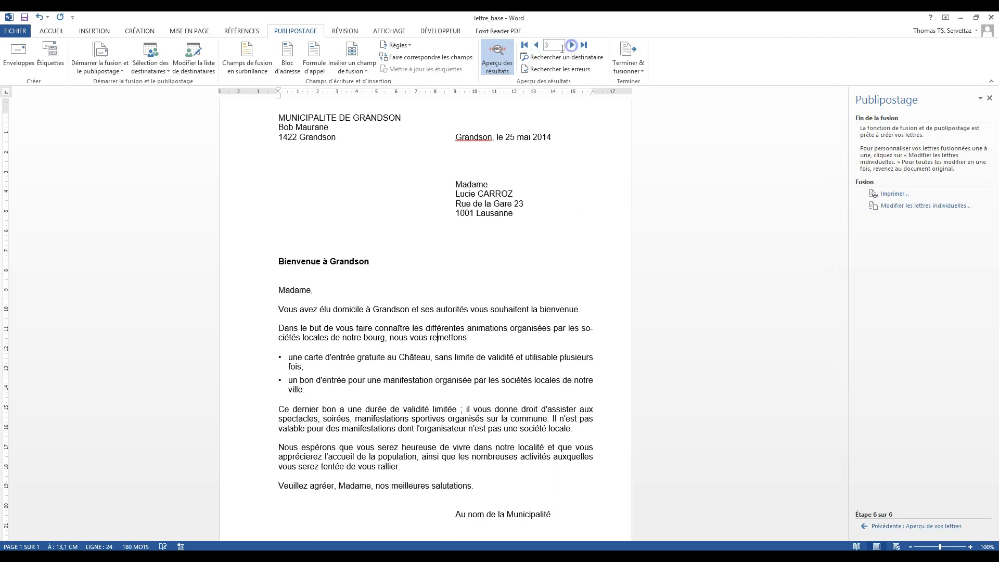
click(524, 46)
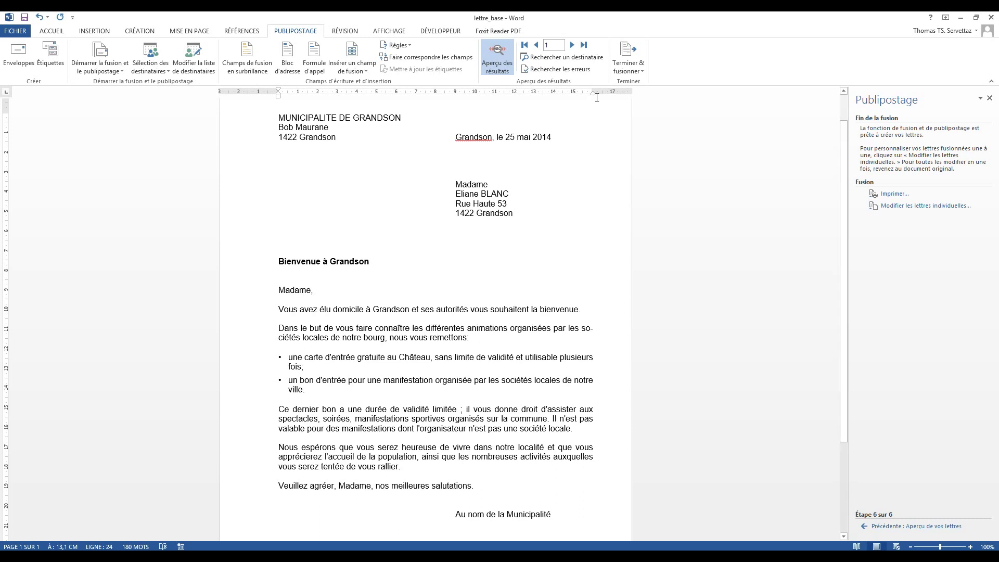
Finish the merge by generating a new document of individual letters for all records.
click(634, 72)
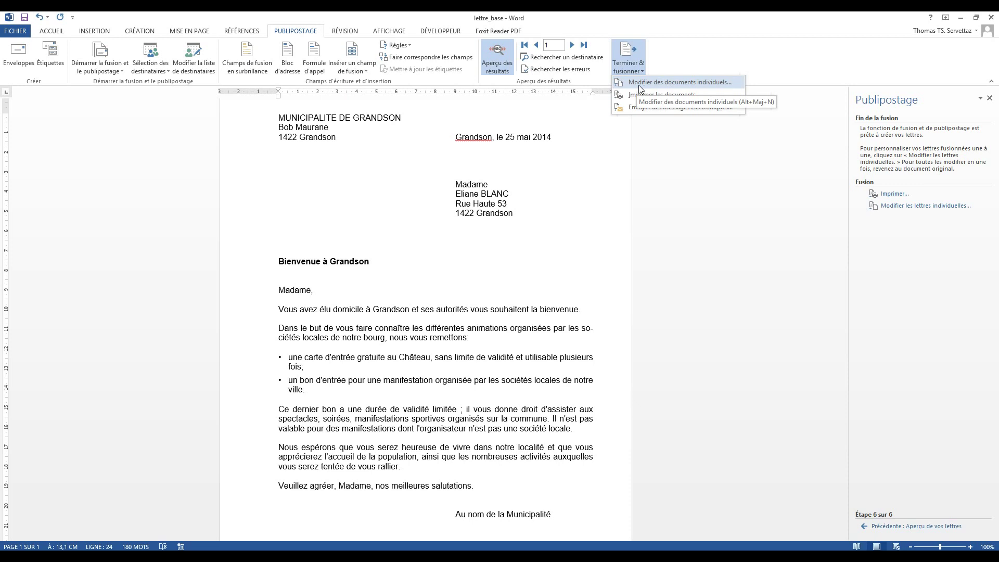
click(636, 85)
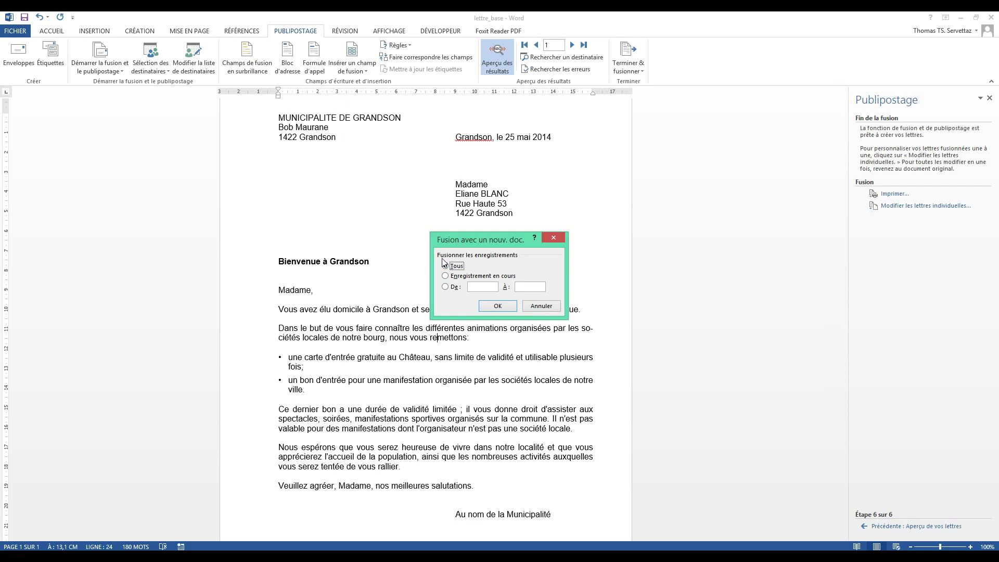
click(497, 307)
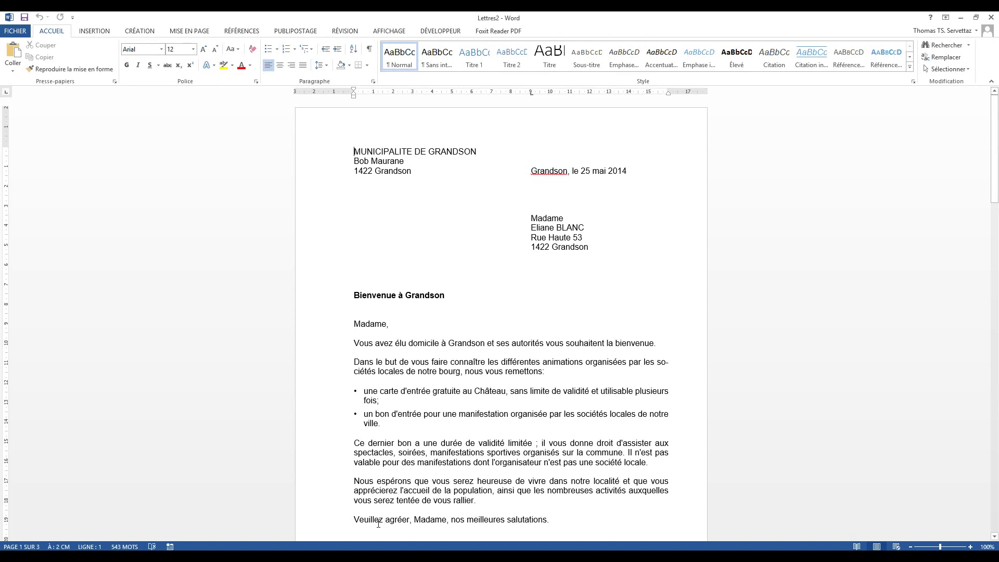
Review the address block, salutation and gendered wording in each of the merged letters.
mouse_move(332, 555)
scroll(508, 358, down, 6)
drag(994, 194, 994, 146)
drag(524, 208, 589, 249)
click(539, 229)
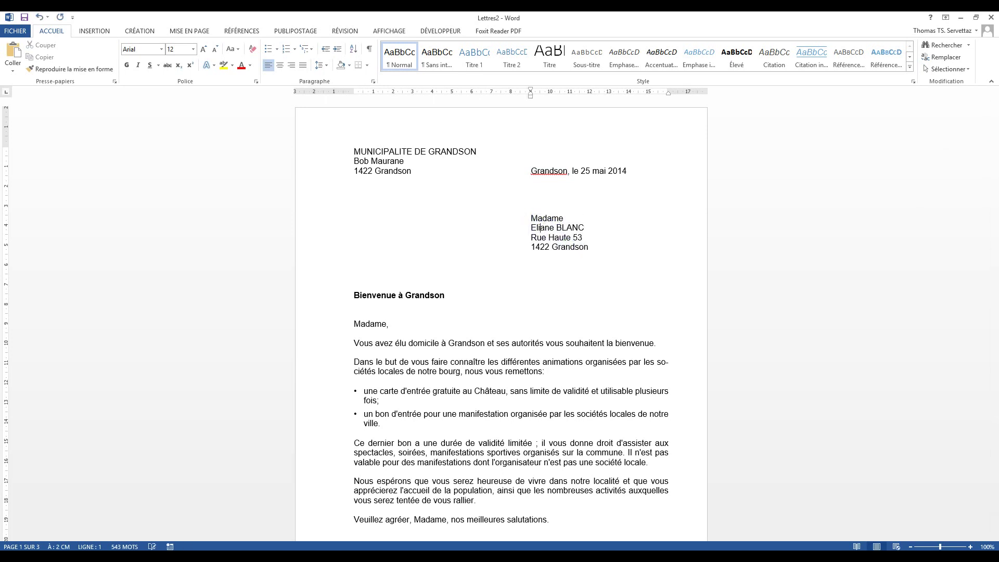
drag(994, 154, 994, 318)
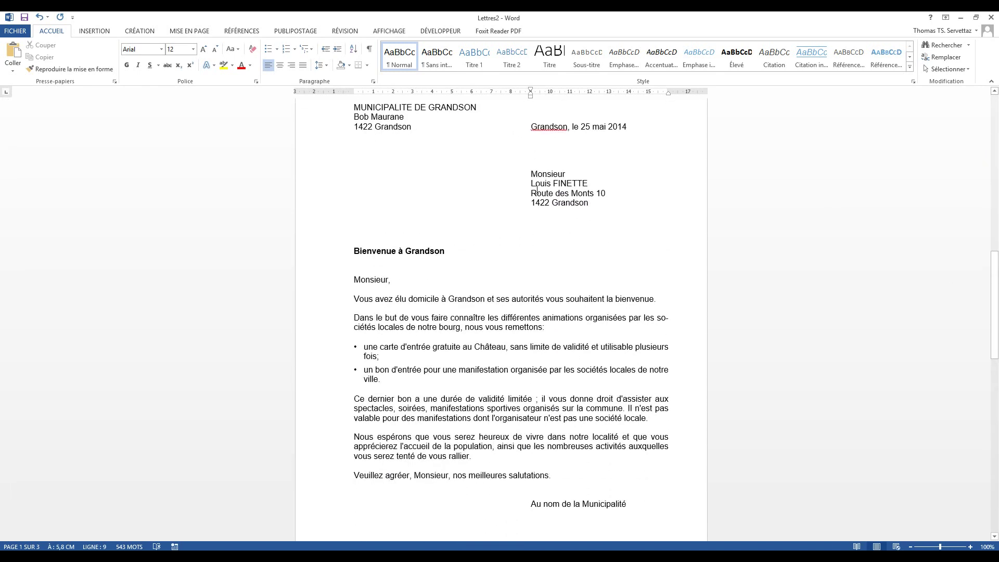
drag(995, 273, 994, 420)
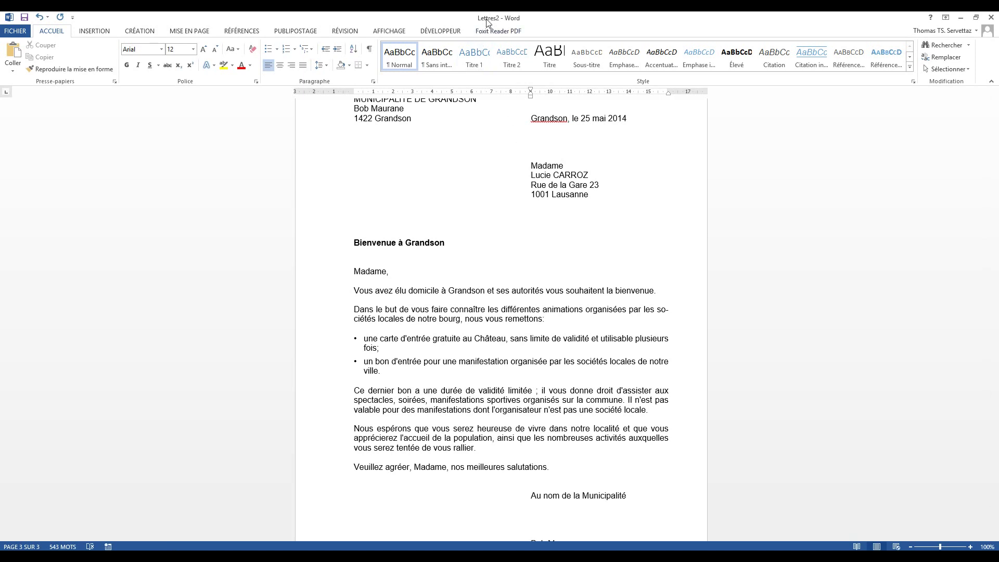
Save the merged letters on the computer's Bureau folder as a Word document named lettre_fusion.
click(15, 31)
click(47, 135)
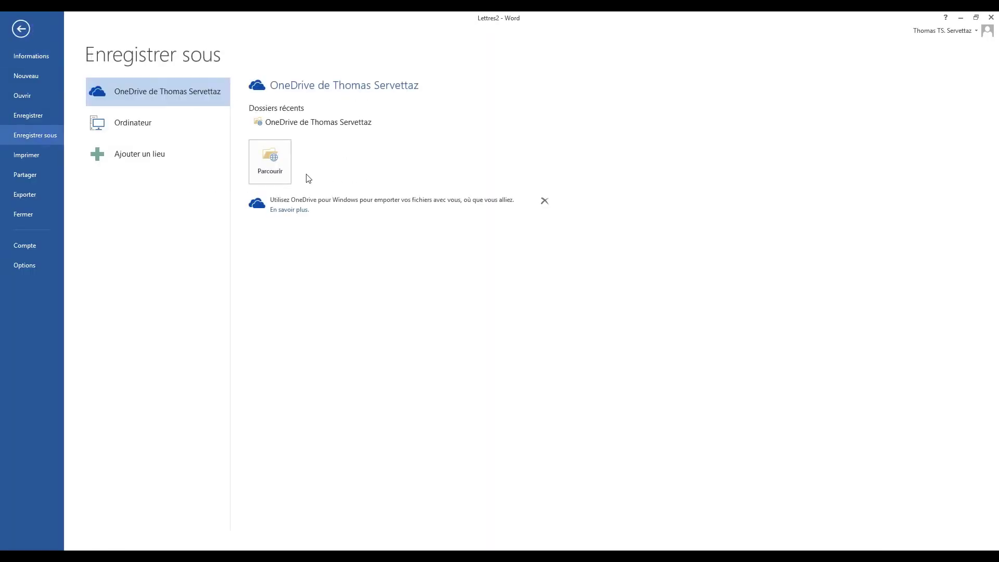
click(170, 119)
click(262, 120)
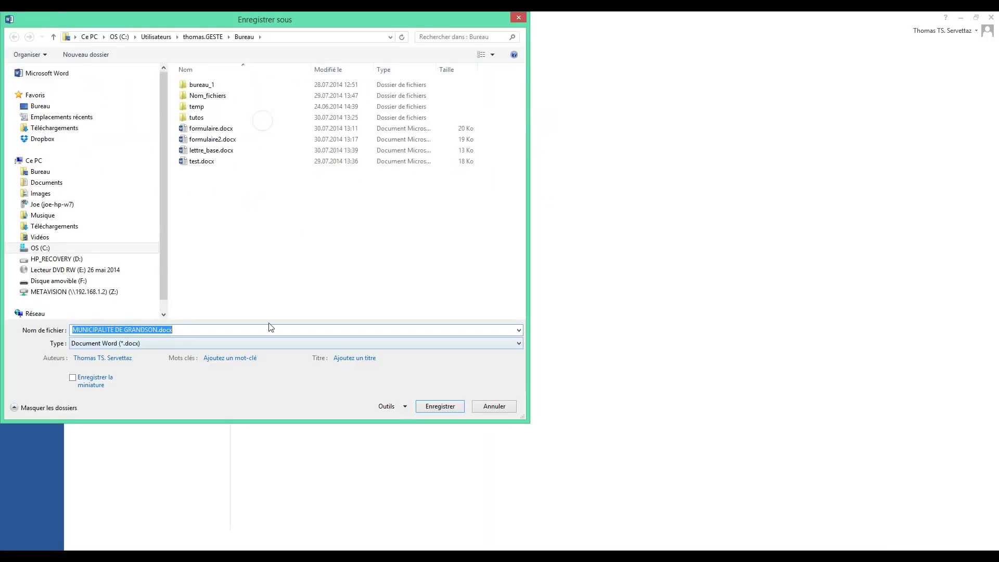
click(138, 334)
drag(161, 330, 44, 330)
text(lettre_fusion)
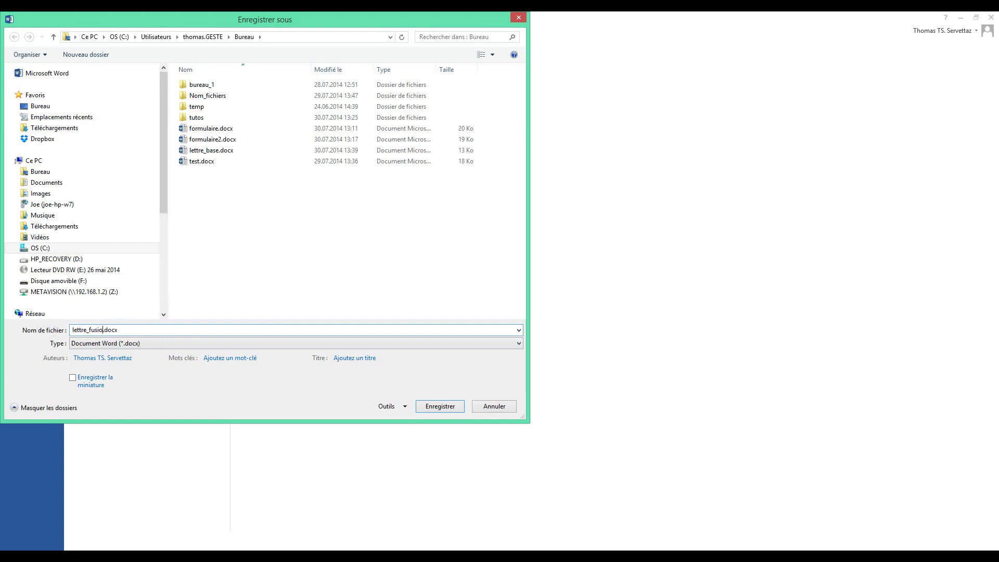
click(449, 407)
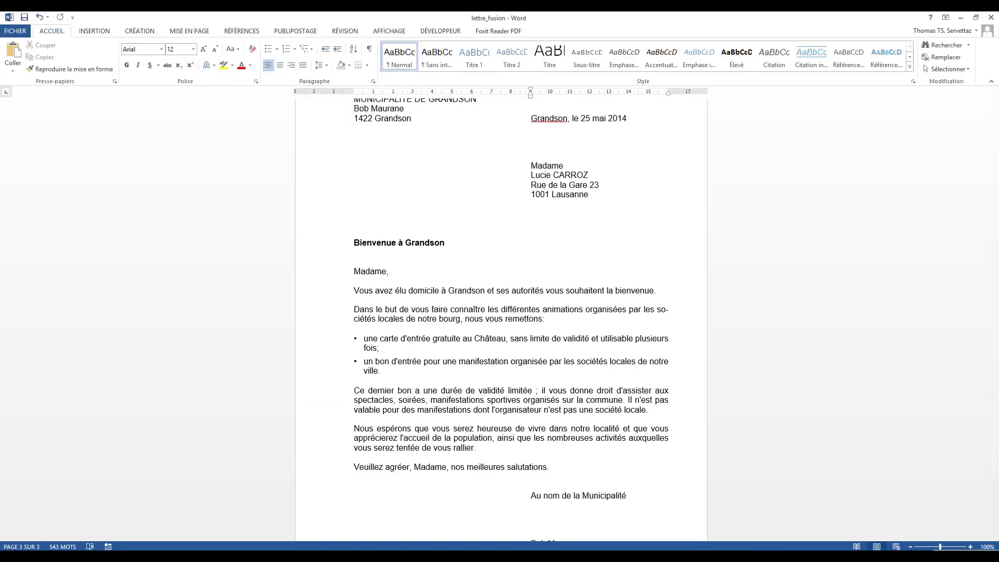
Switch back to the lettre_base document and toggle the merge field highlighting on and off.
click(305, 521)
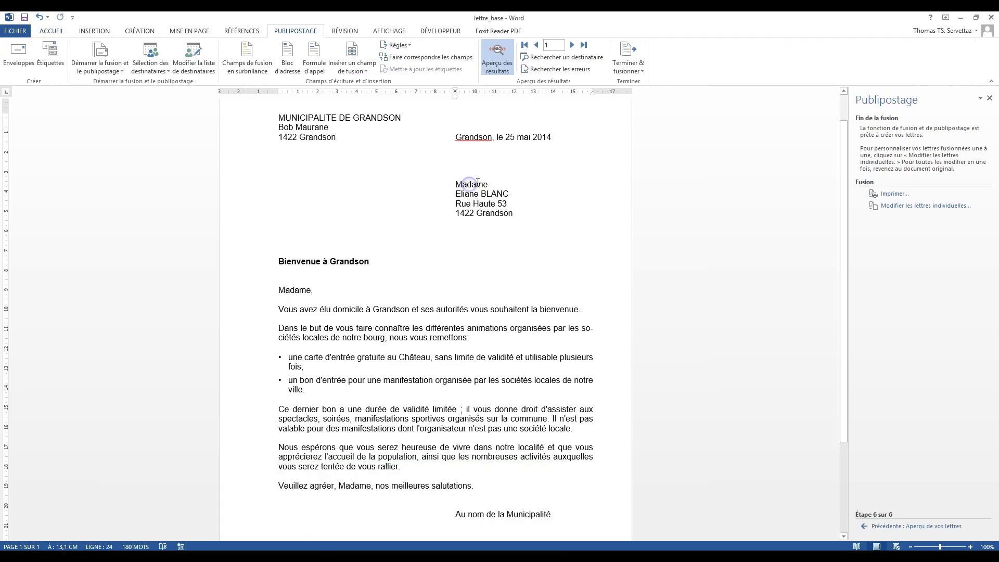
click(257, 60)
click(258, 61)
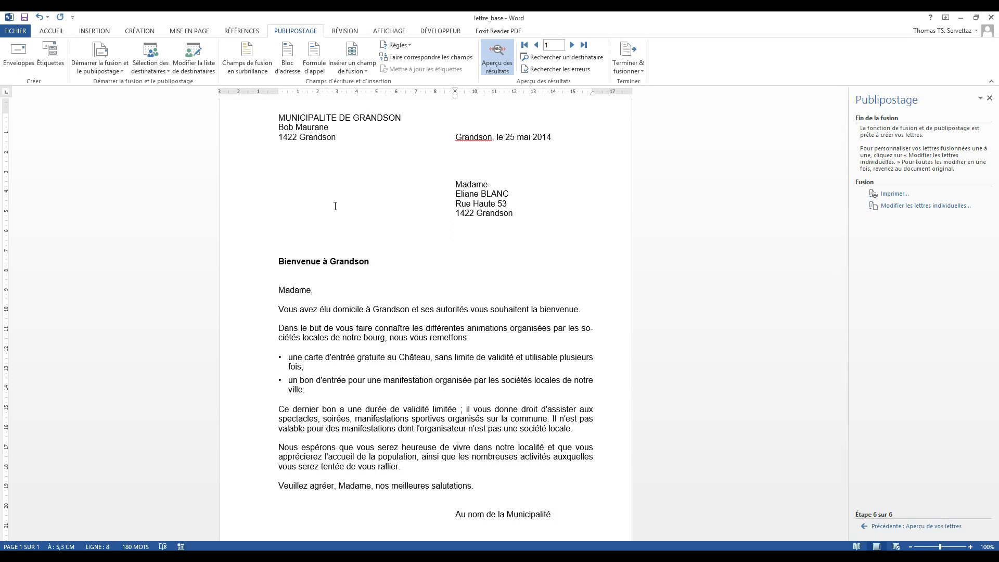
Open the mail merge recipient list and exclude the recipient living in Lausanne.
click(198, 70)
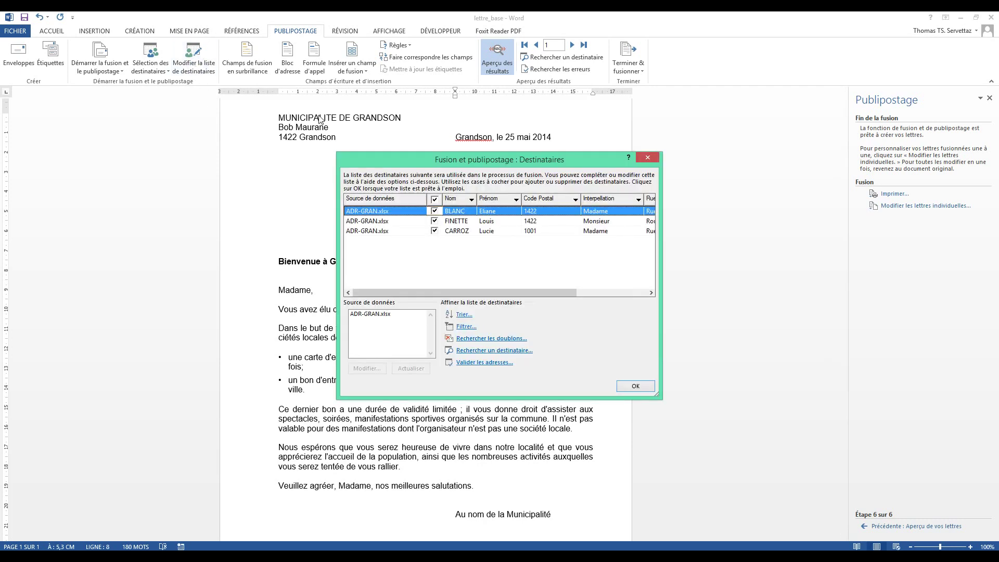
drag(492, 294, 464, 301)
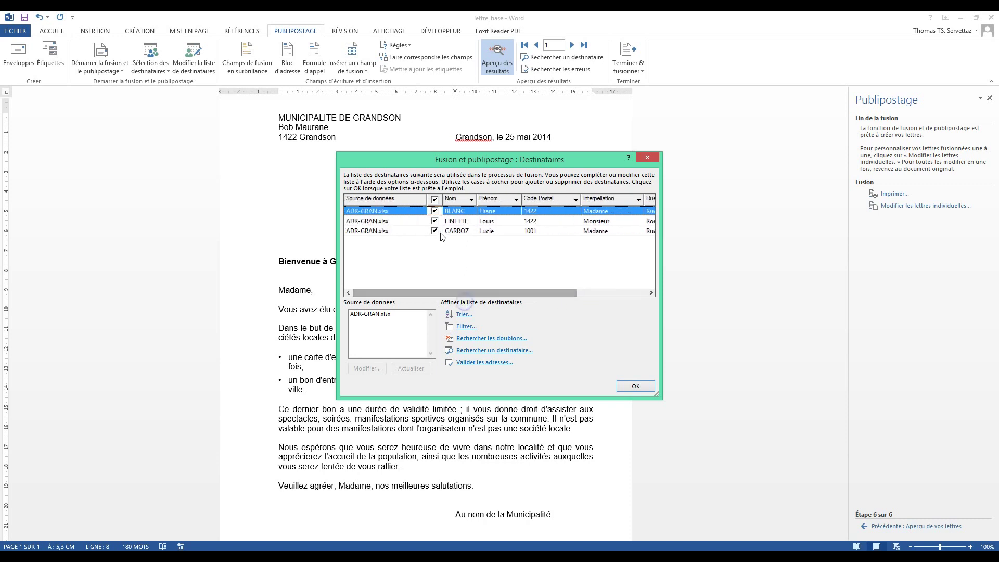
click(443, 232)
click(599, 291)
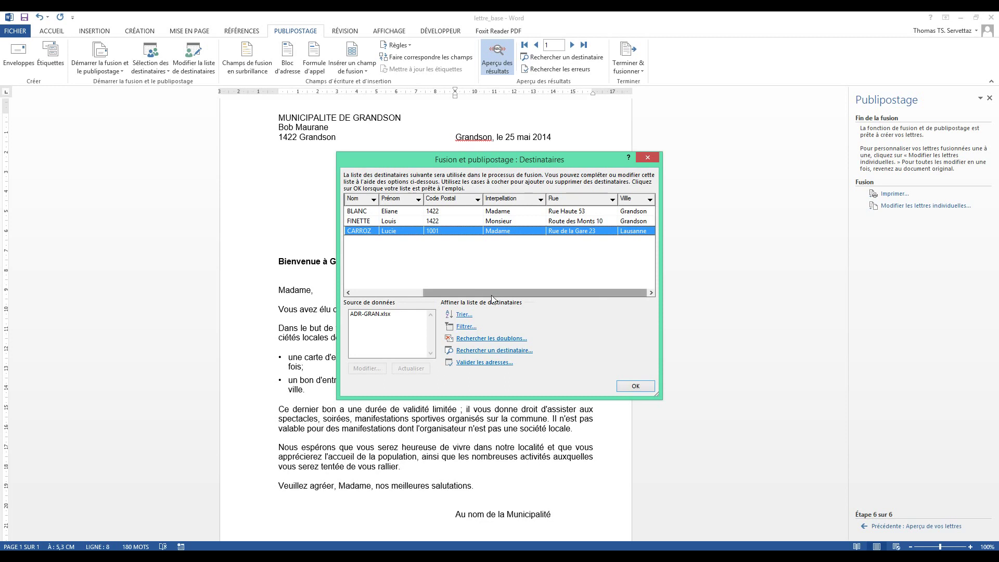
drag(492, 293, 422, 295)
click(435, 231)
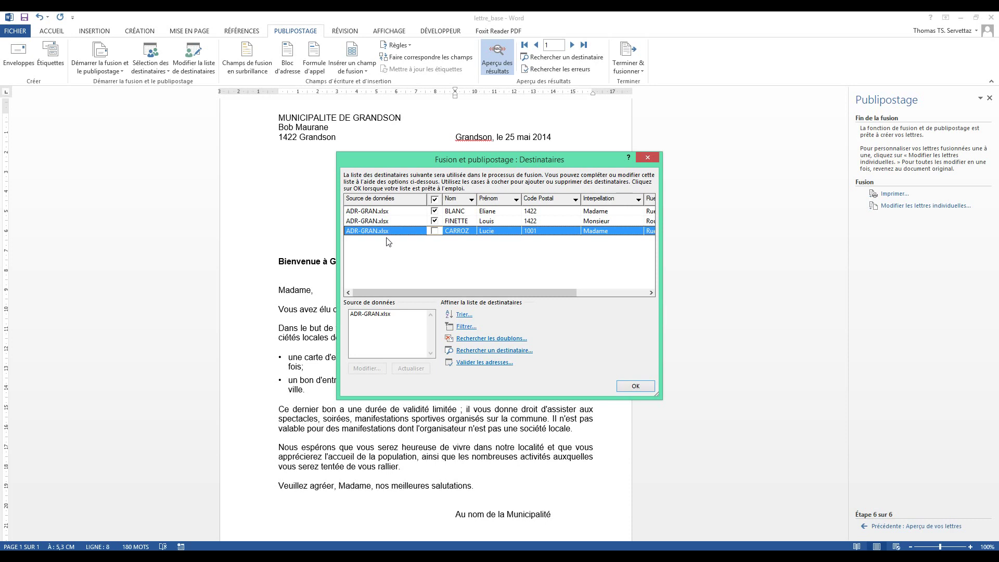
drag(442, 293, 599, 286)
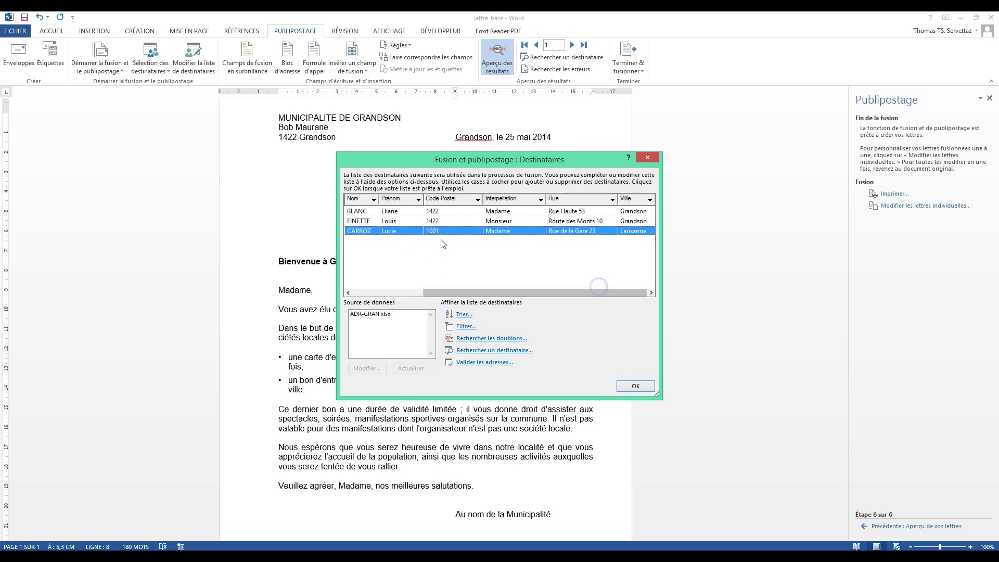
drag(501, 294, 563, 297)
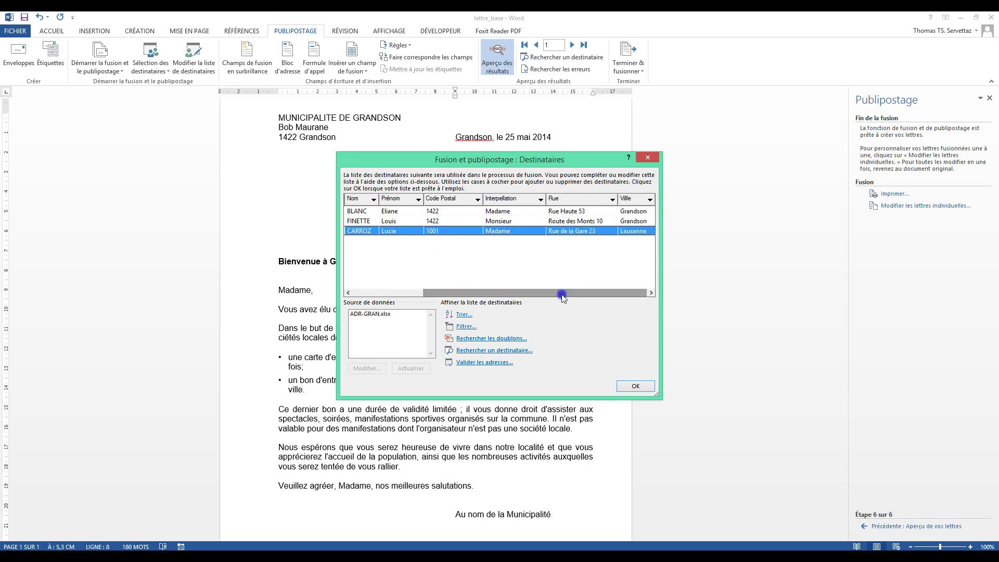
click(650, 201)
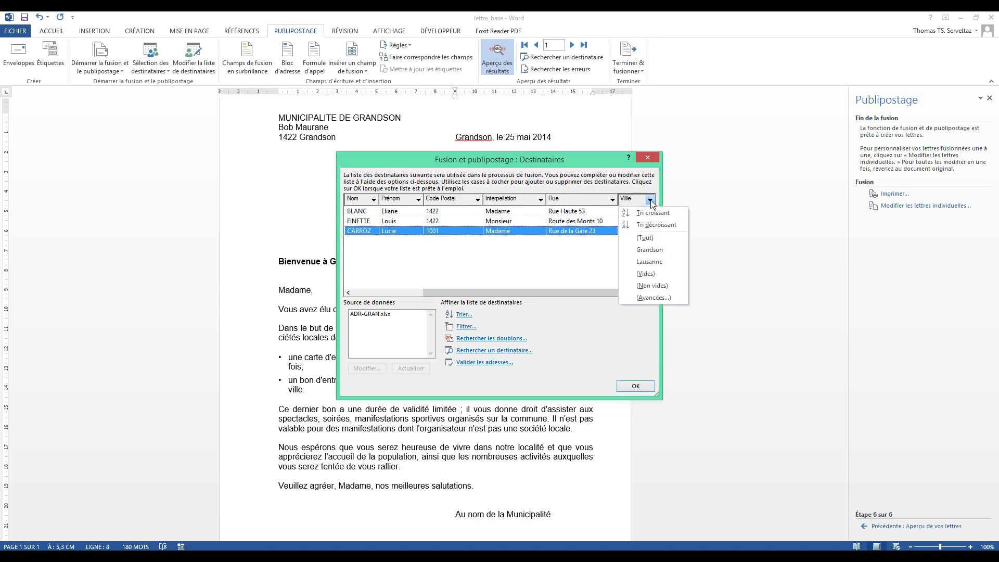
click(551, 307)
click(464, 326)
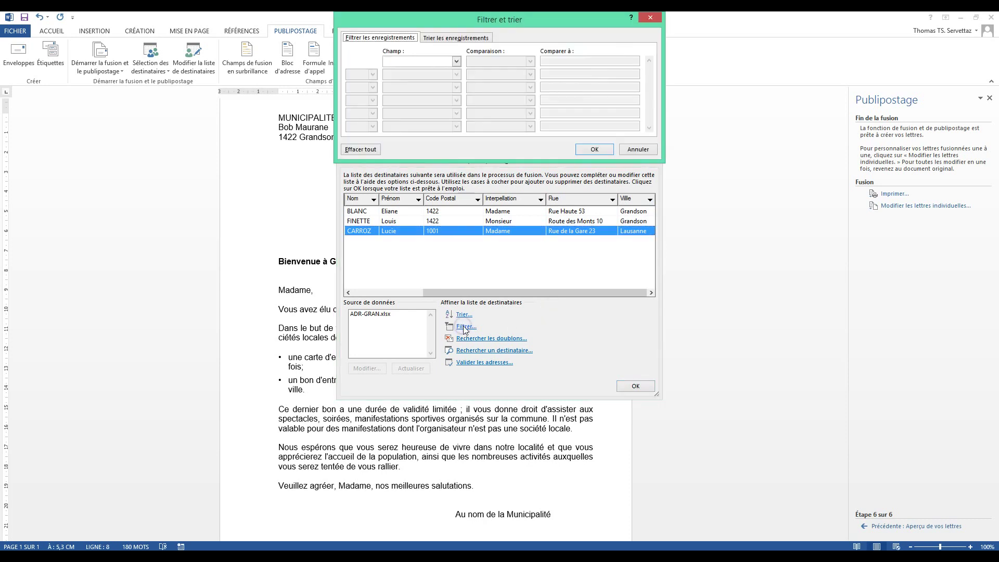
click(638, 149)
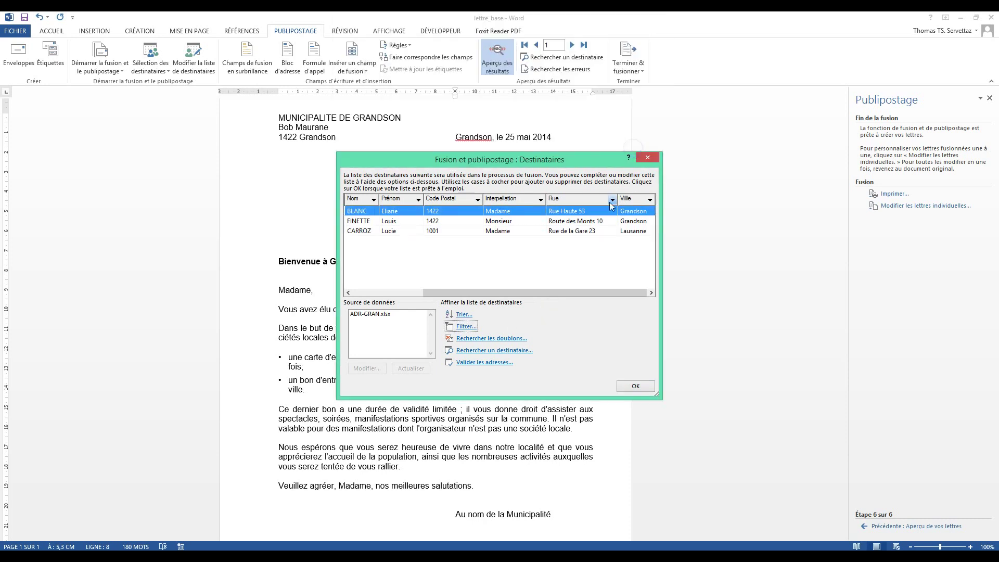
Filter the recipient list's Ville column to Lausanne, and reset it to show all cities.
click(650, 199)
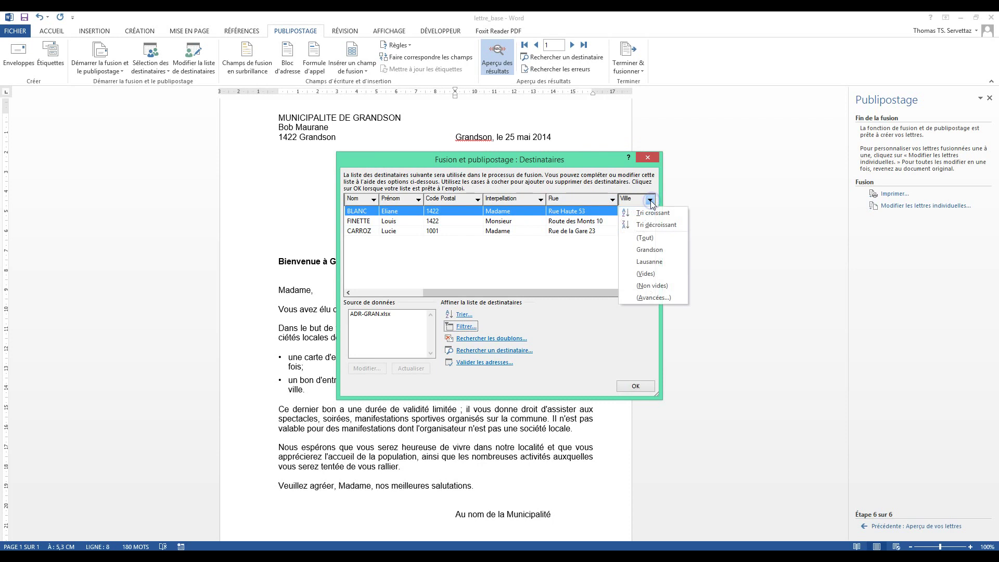
click(653, 262)
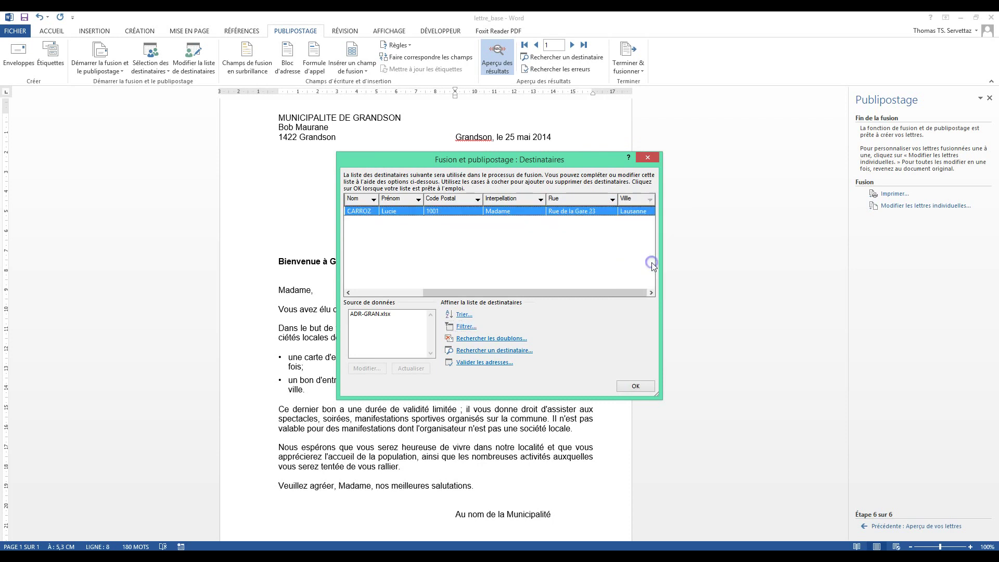
click(650, 200)
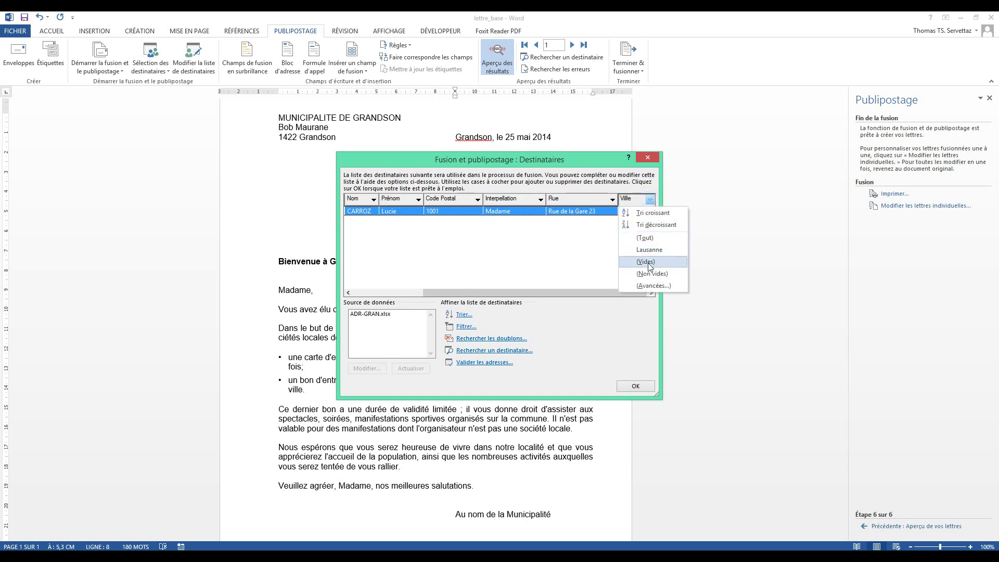
click(651, 238)
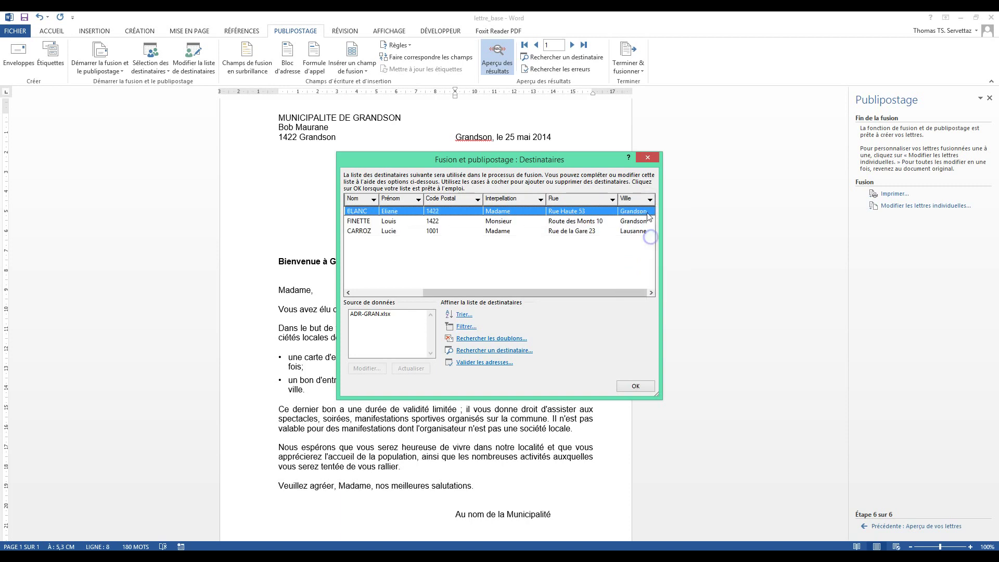
Filter the recipient list so that only entries with Ville equal to Grandson remain.
click(650, 200)
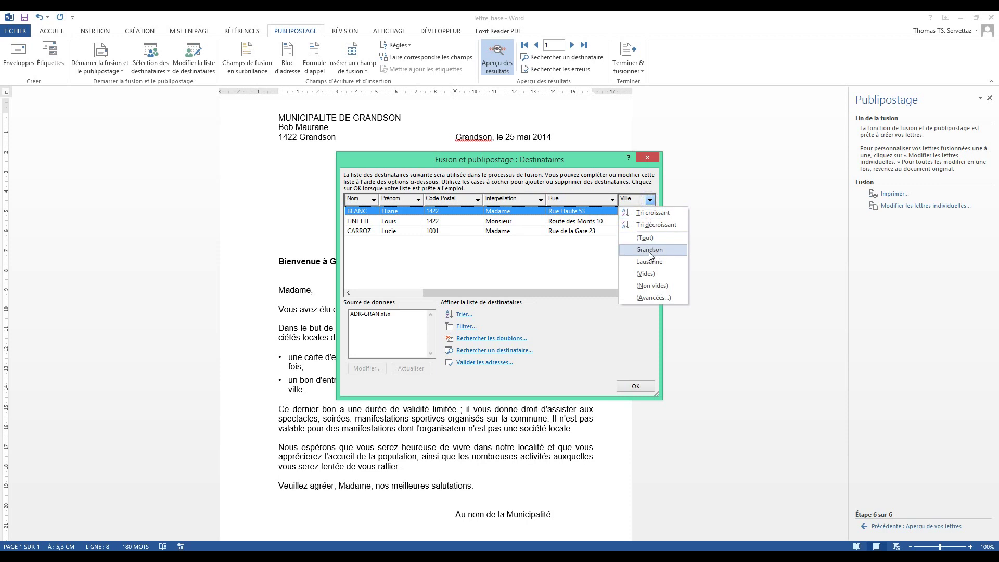
click(650, 251)
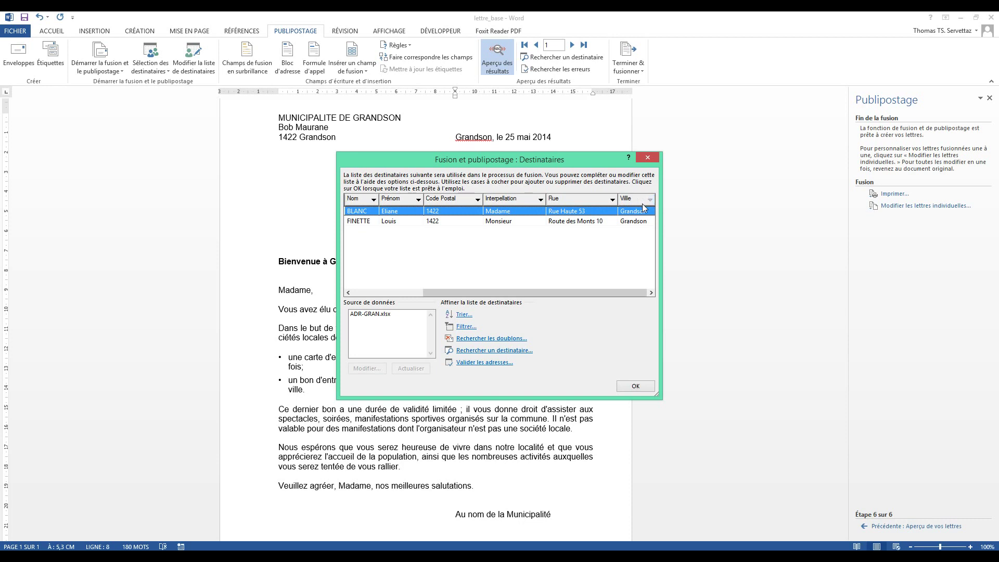
Filter the Interpellation column to Madame, and reset that column to show all titles.
click(539, 200)
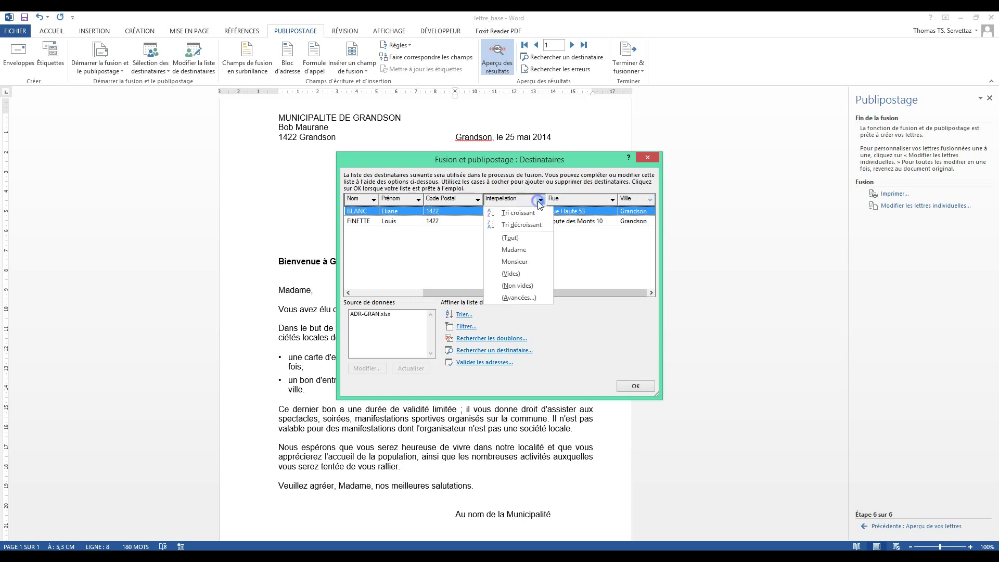
click(529, 251)
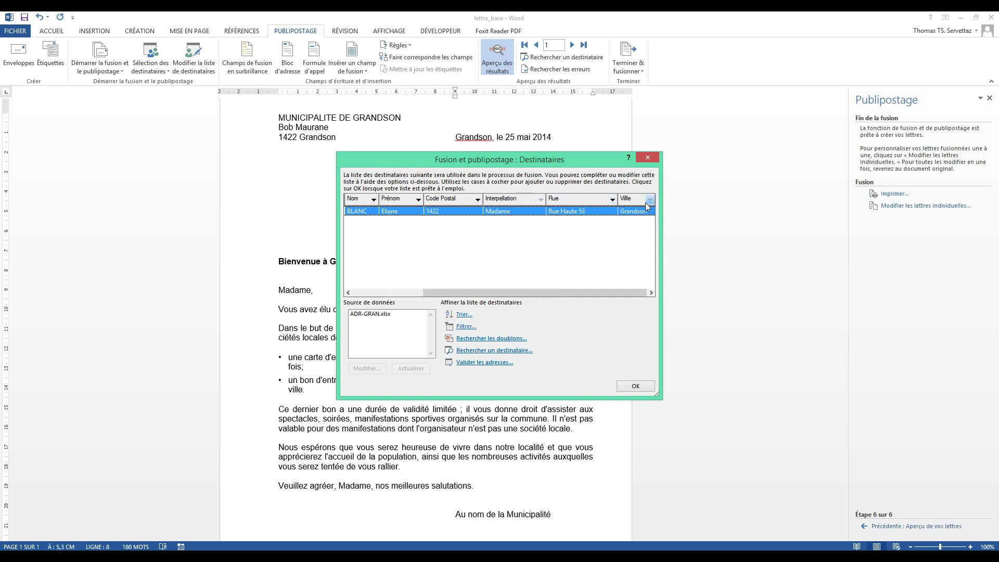
click(540, 199)
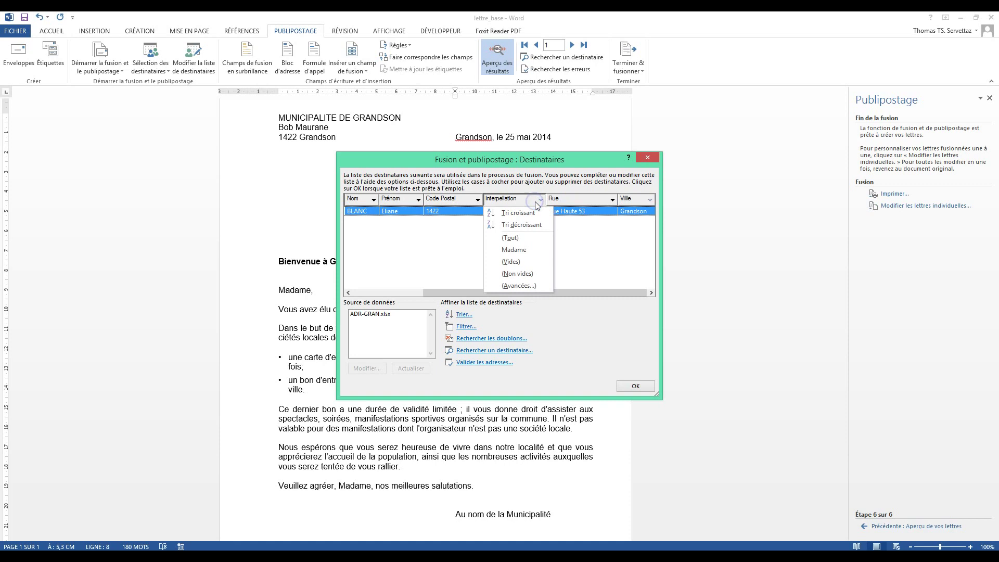
click(528, 237)
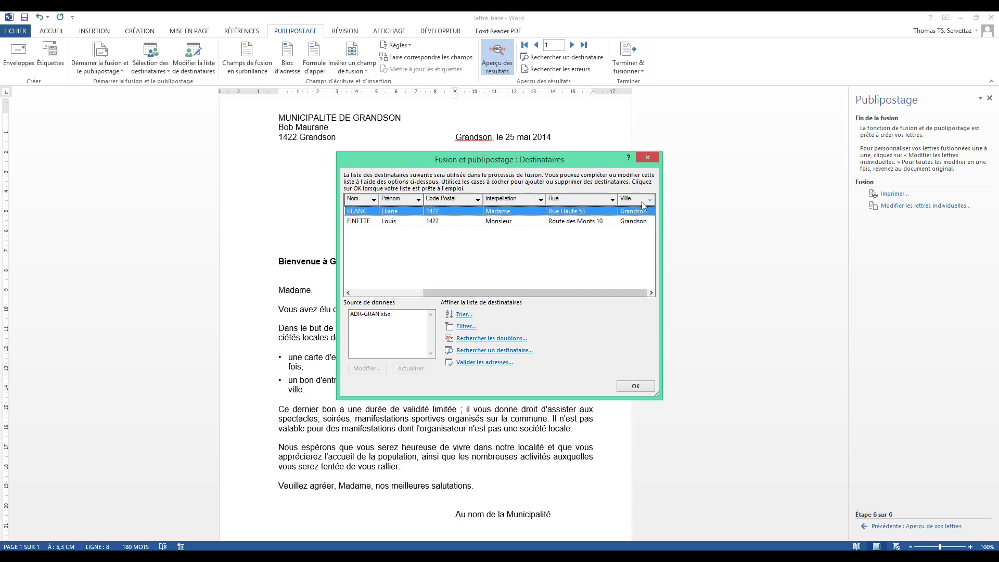
Accept the filtered recipient list and merge all its records into a new document of individual letters.
click(635, 386)
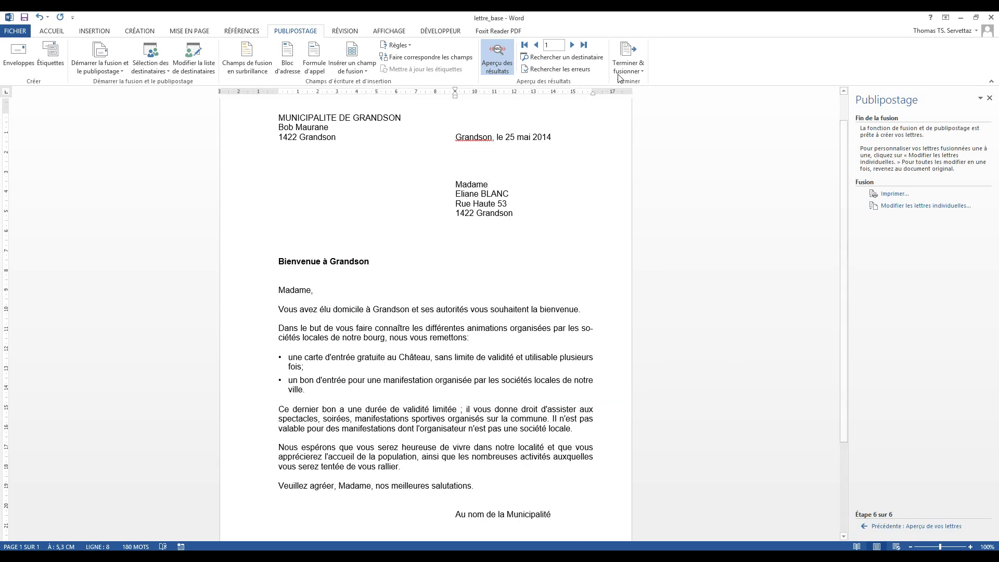
click(628, 61)
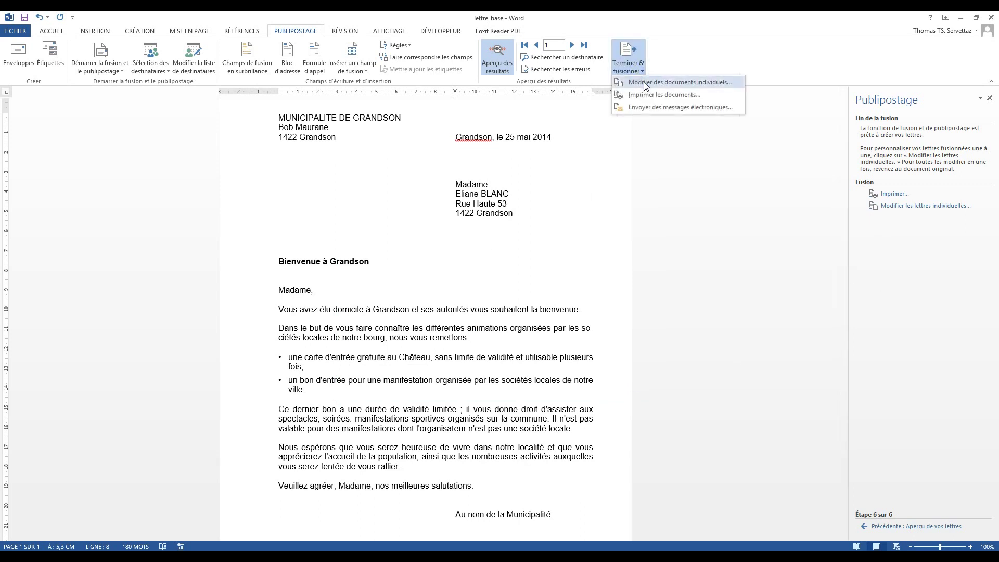
click(645, 84)
click(488, 306)
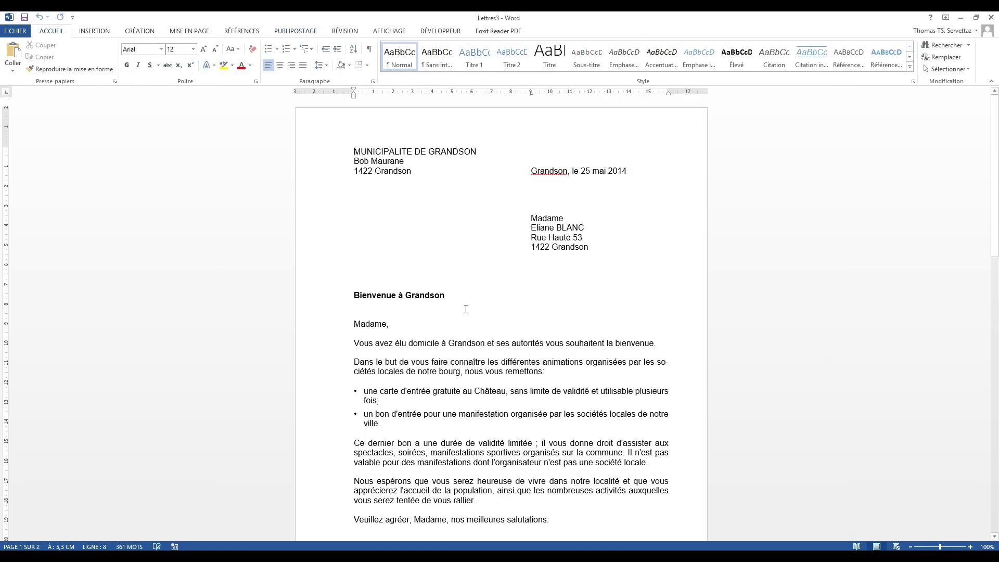
Look through the merged letters and close that document without saving it.
drag(993, 202, 987, 139)
key(ctrl+Home)
click(991, 17)
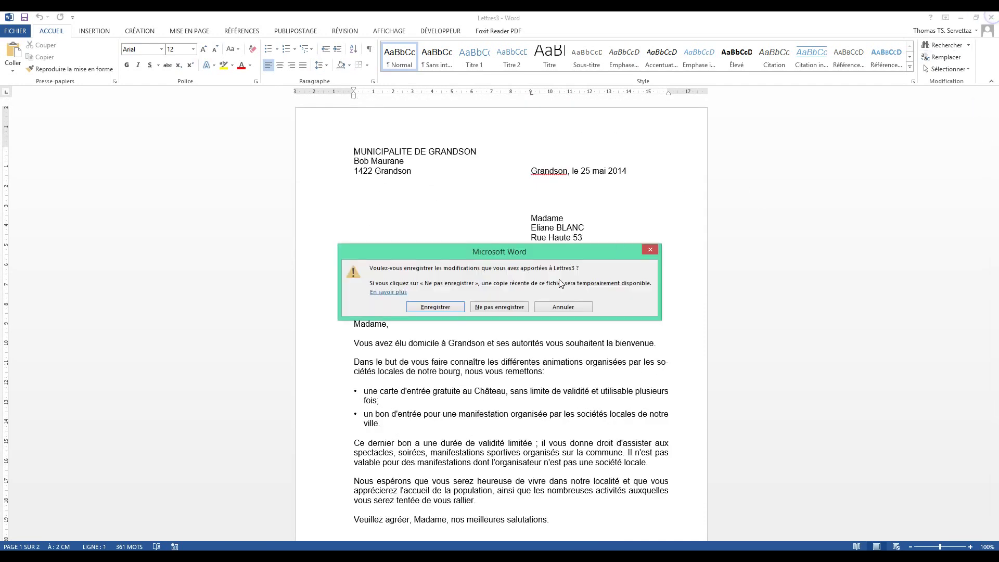
click(512, 306)
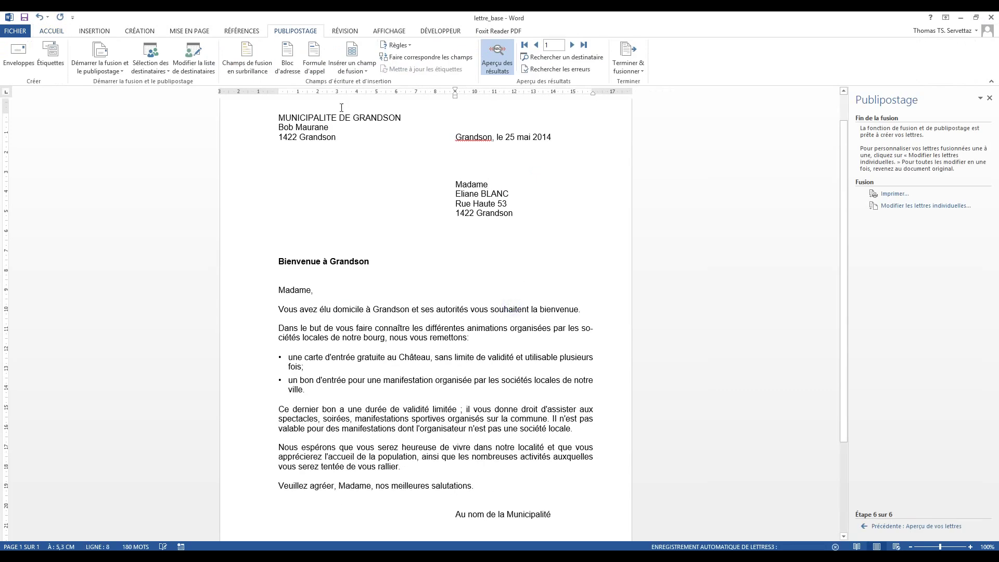
Highlight the merge fields in the base letter.
click(255, 59)
click(575, 172)
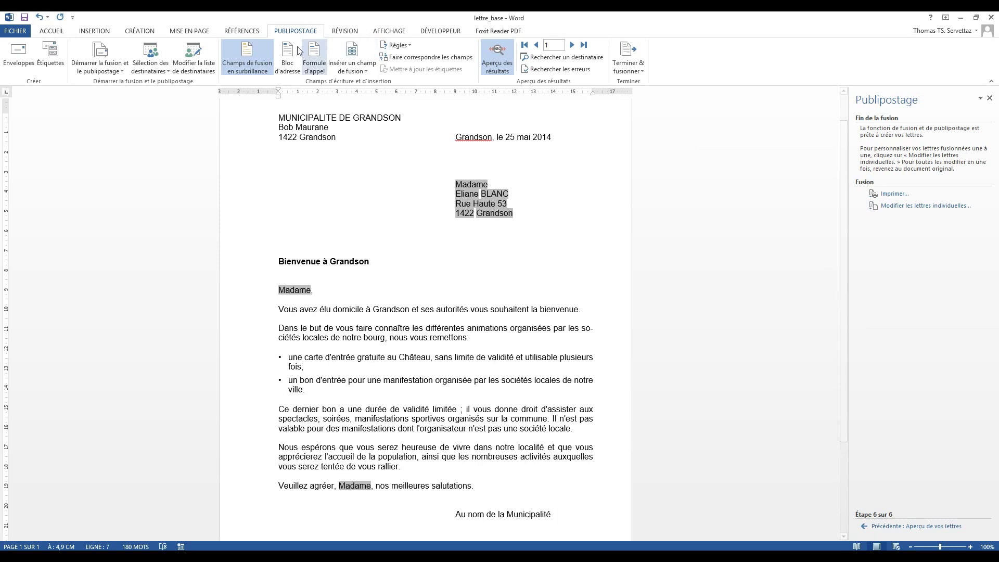
Open the mail merge recipient list and examine the filter criteria set on the Ville field.
click(199, 60)
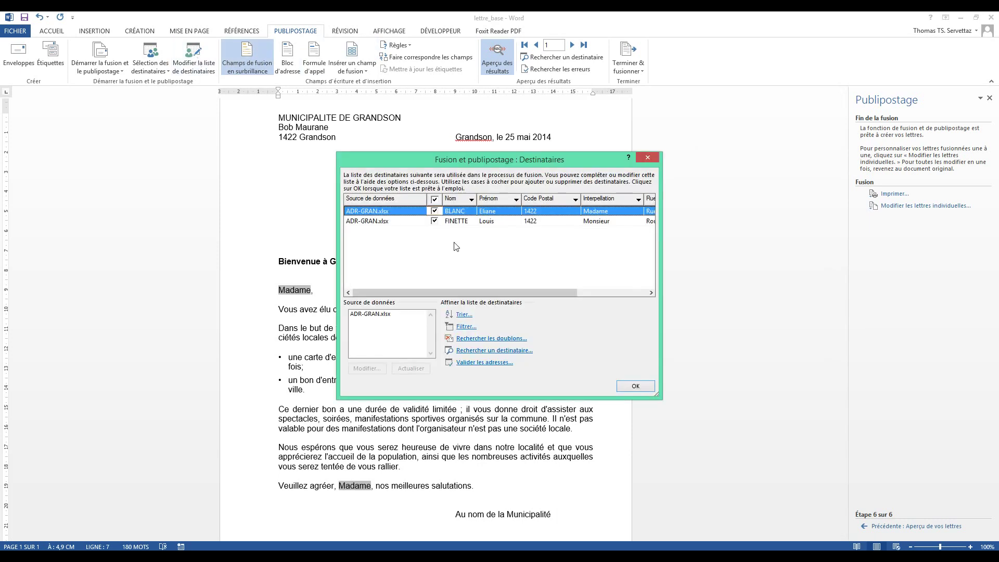
drag(557, 291, 496, 294)
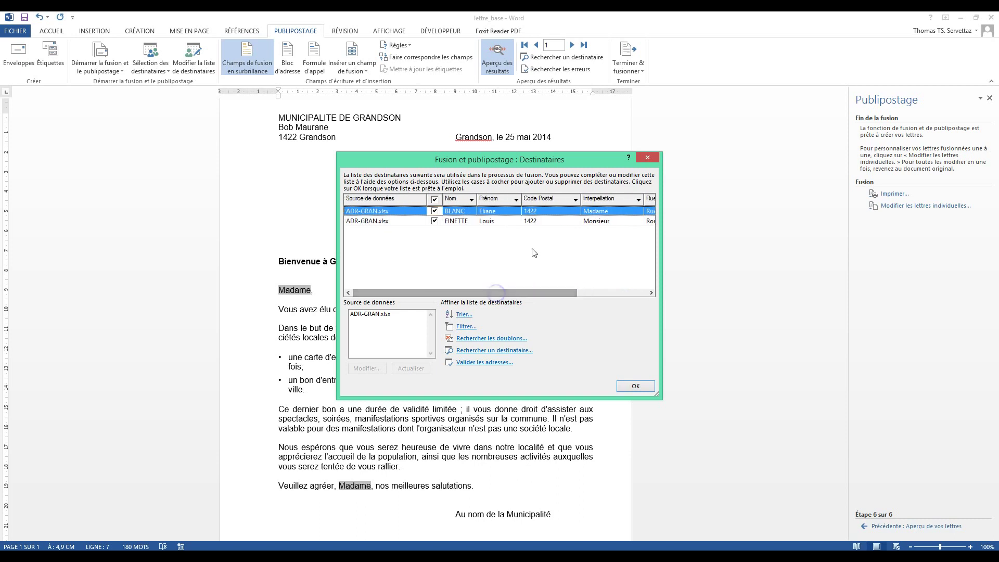
click(471, 201)
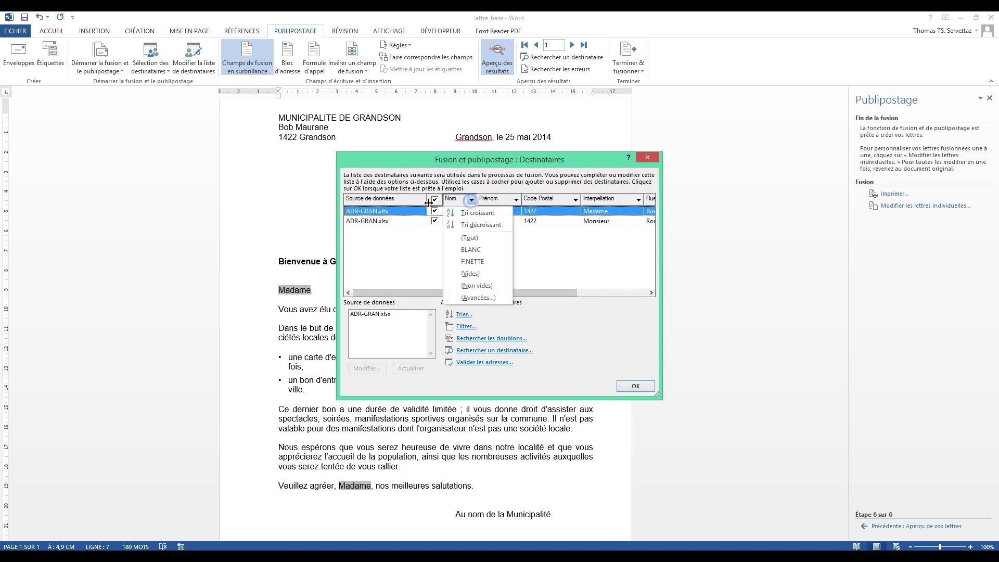
click(474, 297)
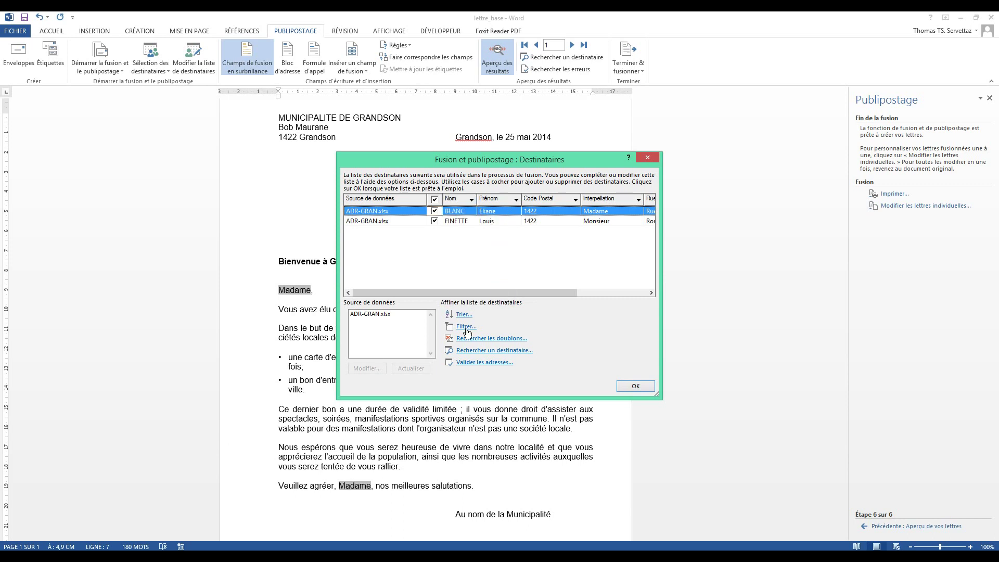
click(466, 328)
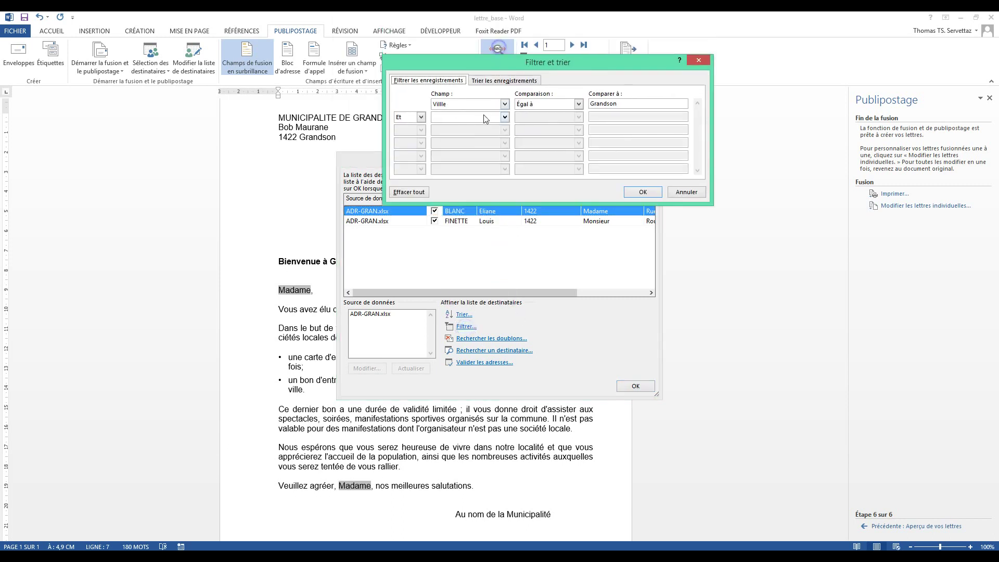
click(504, 104)
click(505, 103)
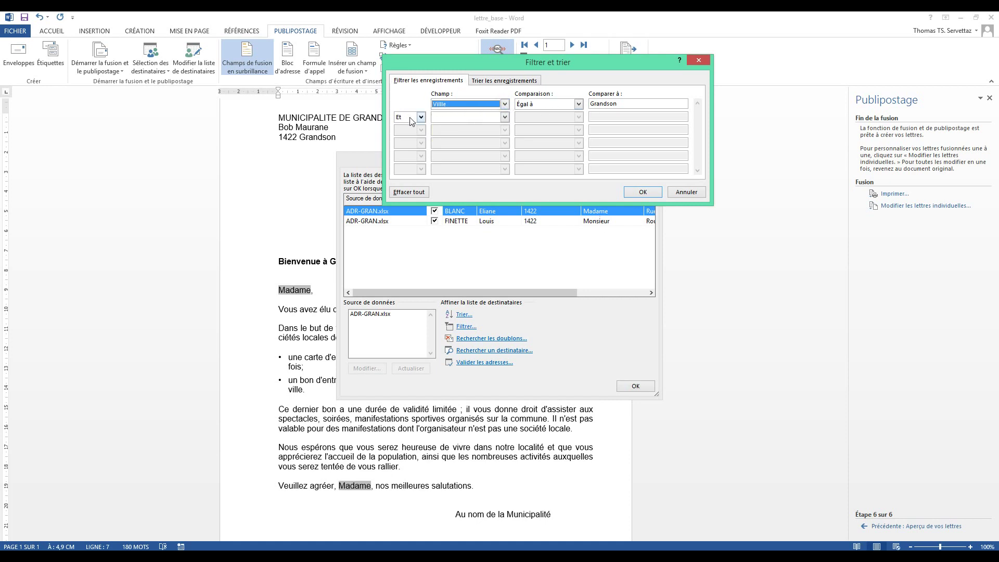
Try adding a second filter criterion joined by Et, with Code Postal Supérieur à 60.
click(504, 117)
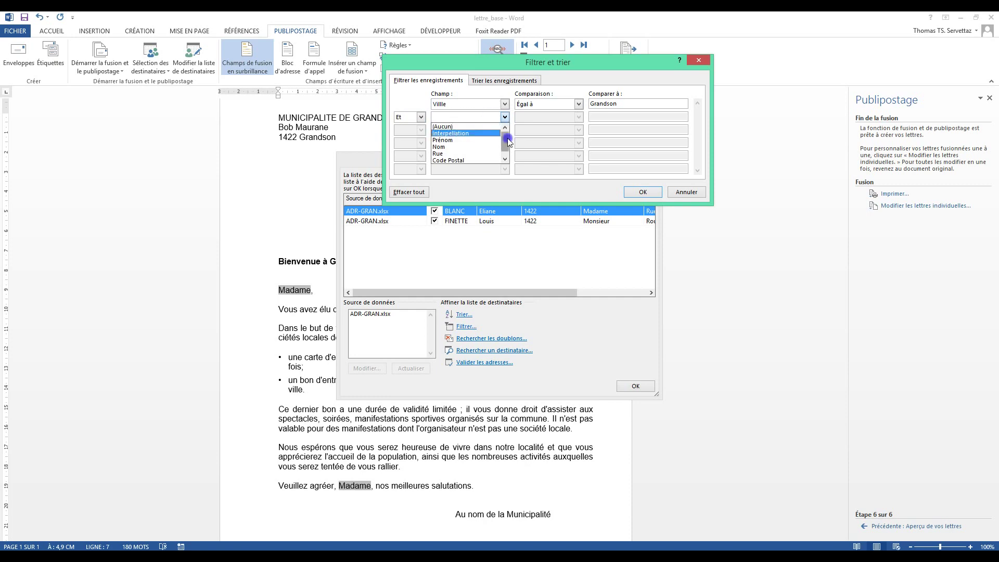
click(505, 158)
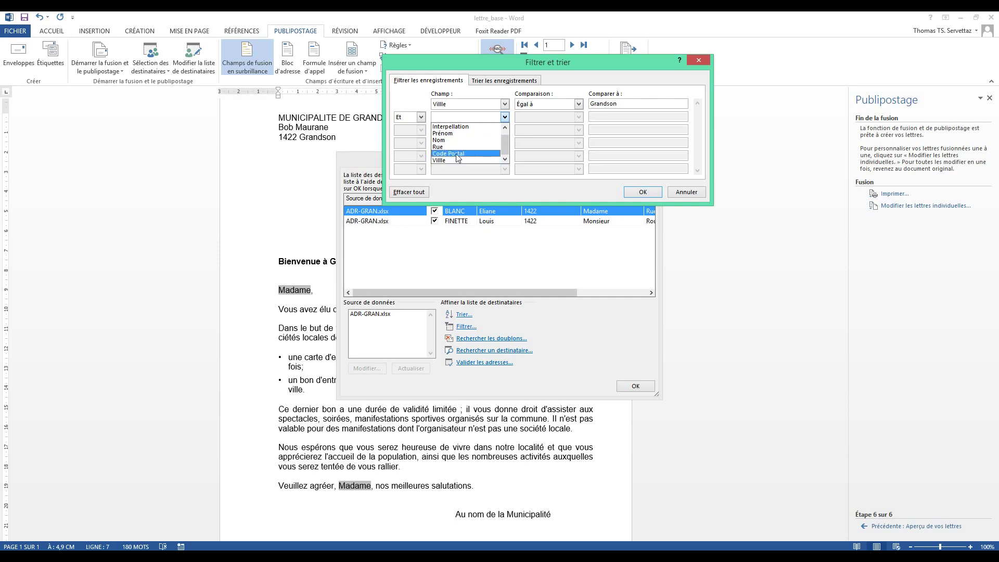
click(460, 154)
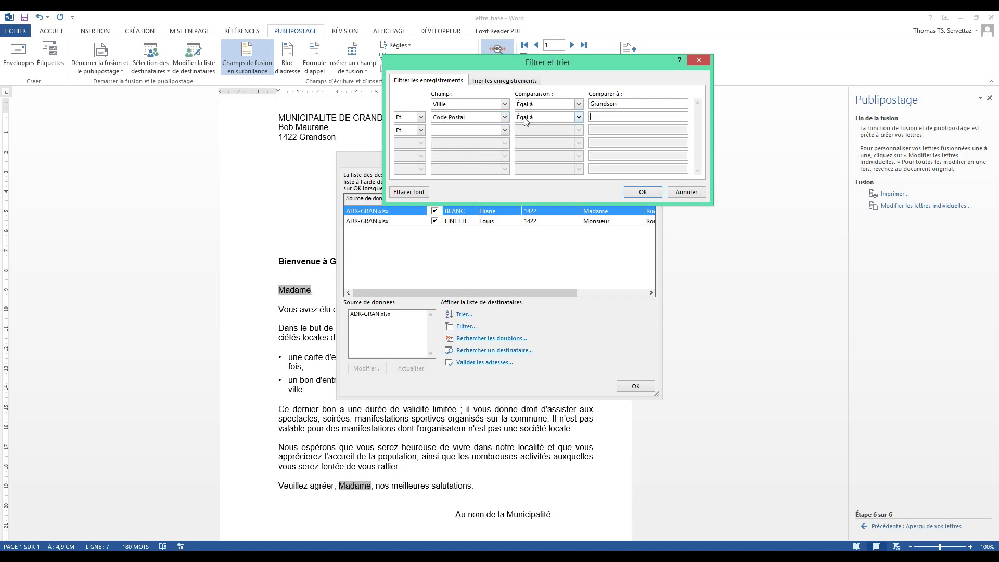
click(559, 122)
click(547, 149)
click(605, 115)
Check the available fields and Et/Ou operators, cancel the filter changes, and close the recipient list.
click(504, 116)
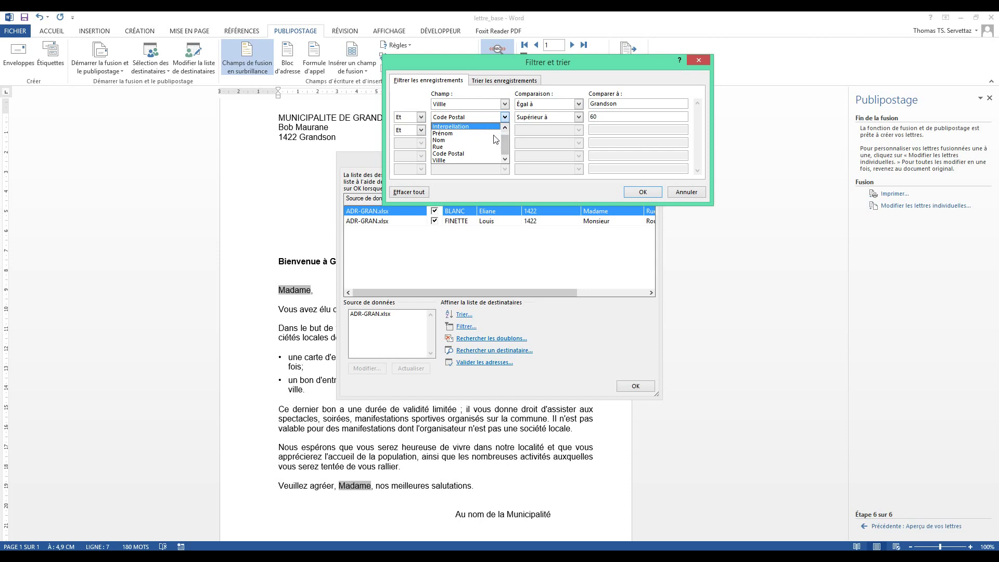
click(421, 129)
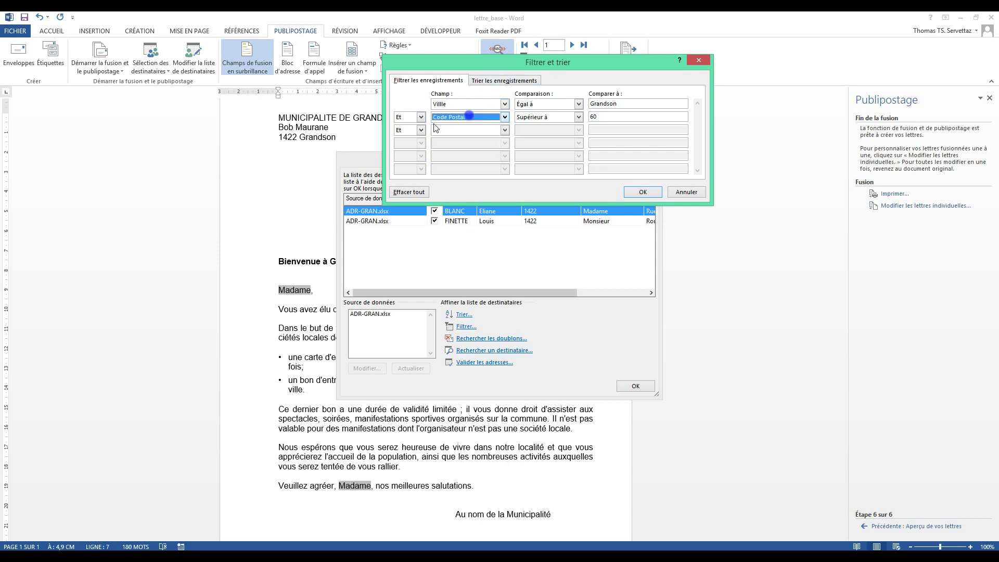
click(422, 130)
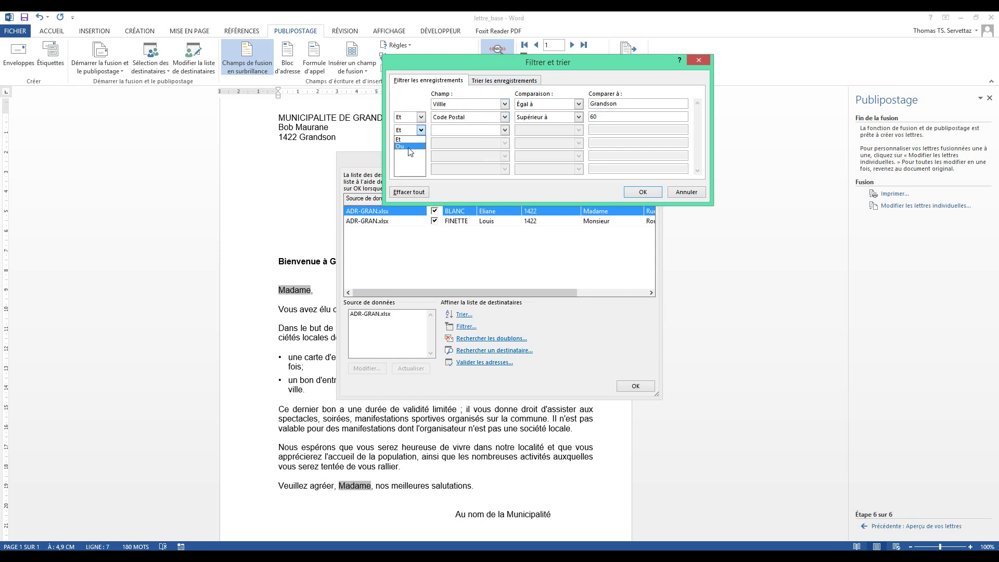
click(591, 73)
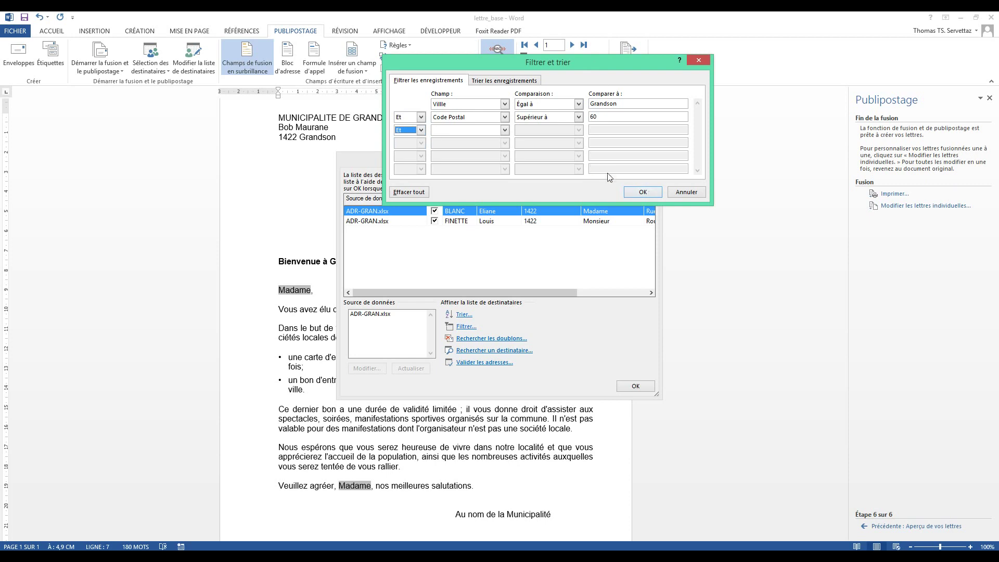
click(688, 192)
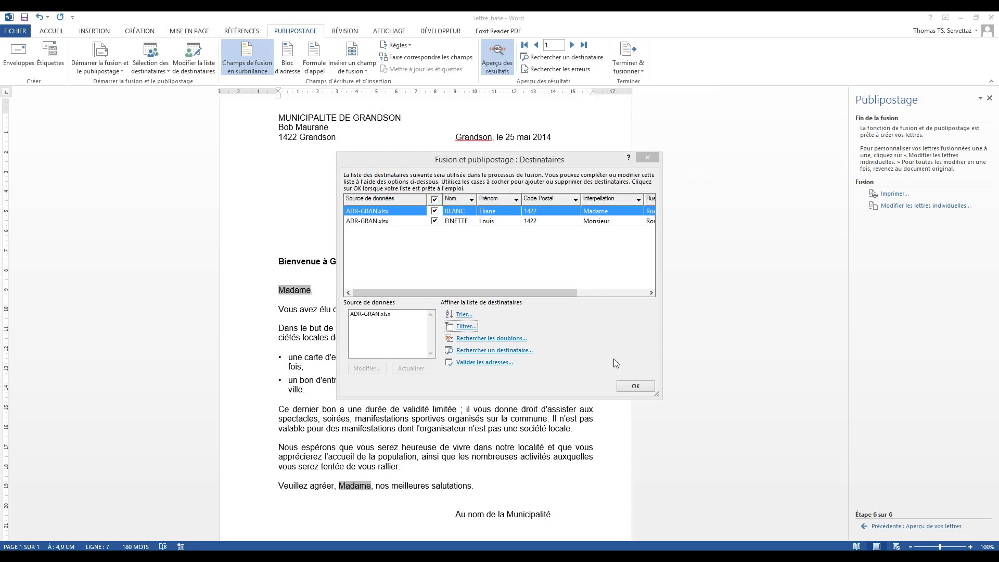
click(629, 387)
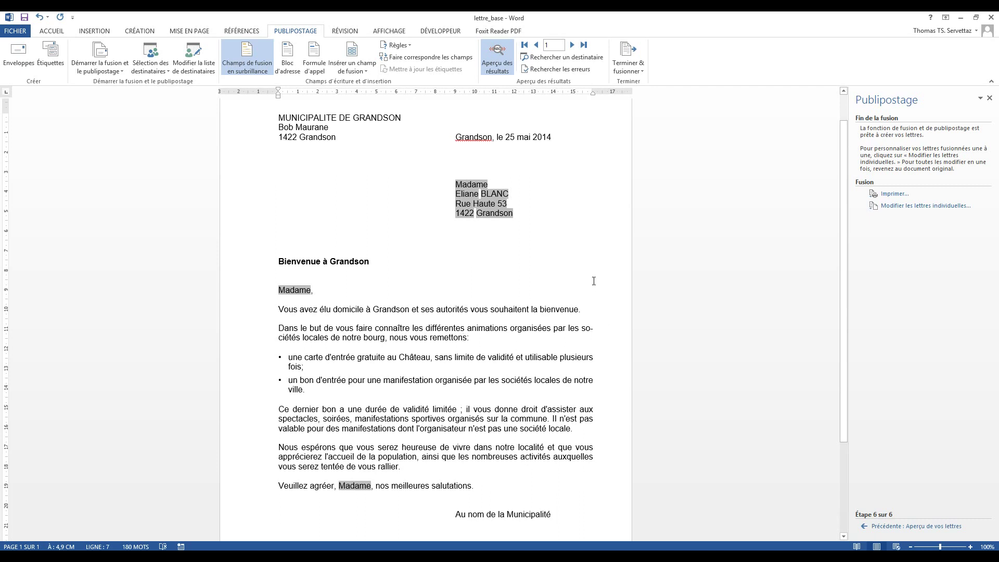
Try bold and italic formatting on the title field line in the letter's address block.
click(568, 273)
click(535, 194)
click(432, 186)
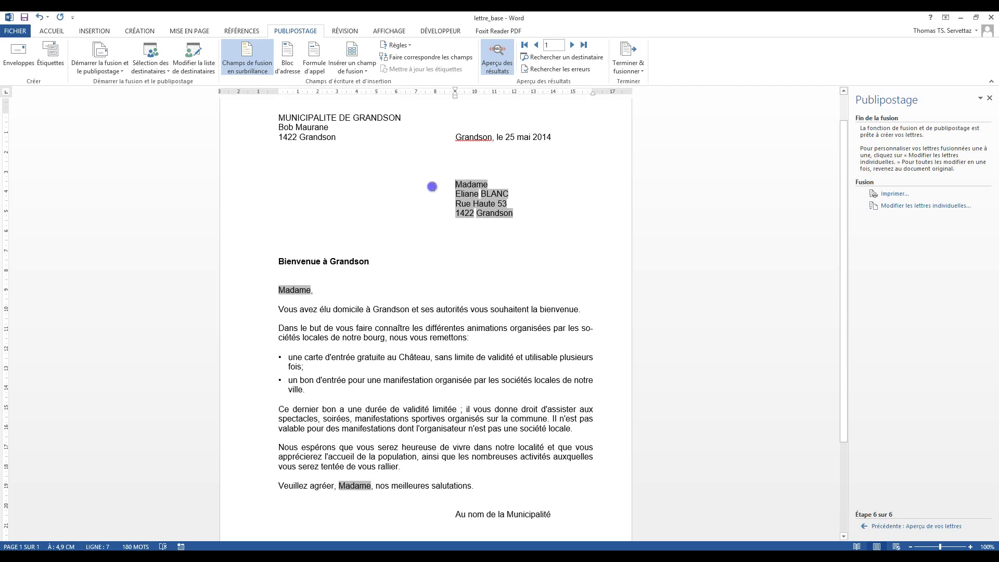
click(257, 185)
click(267, 165)
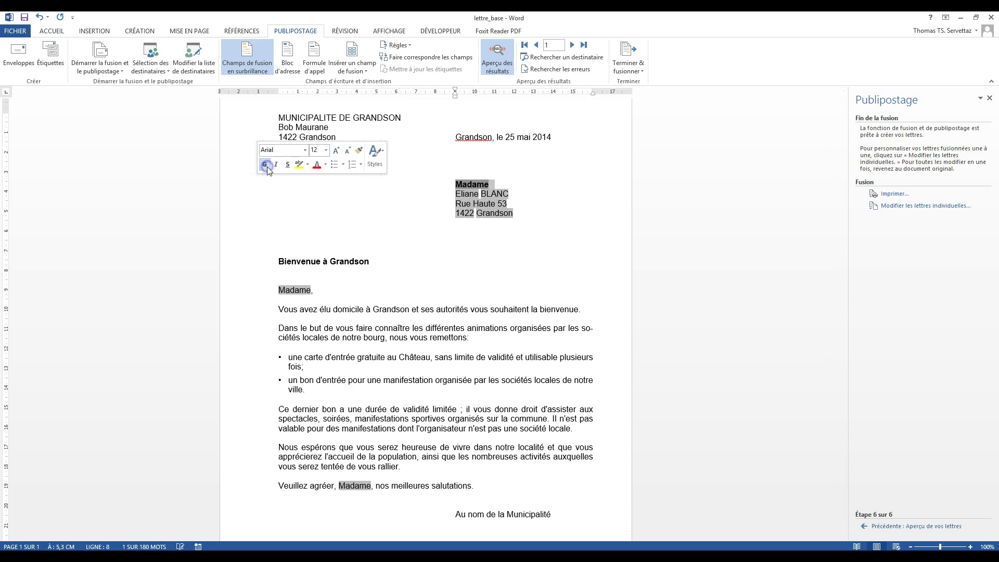
click(276, 165)
click(555, 236)
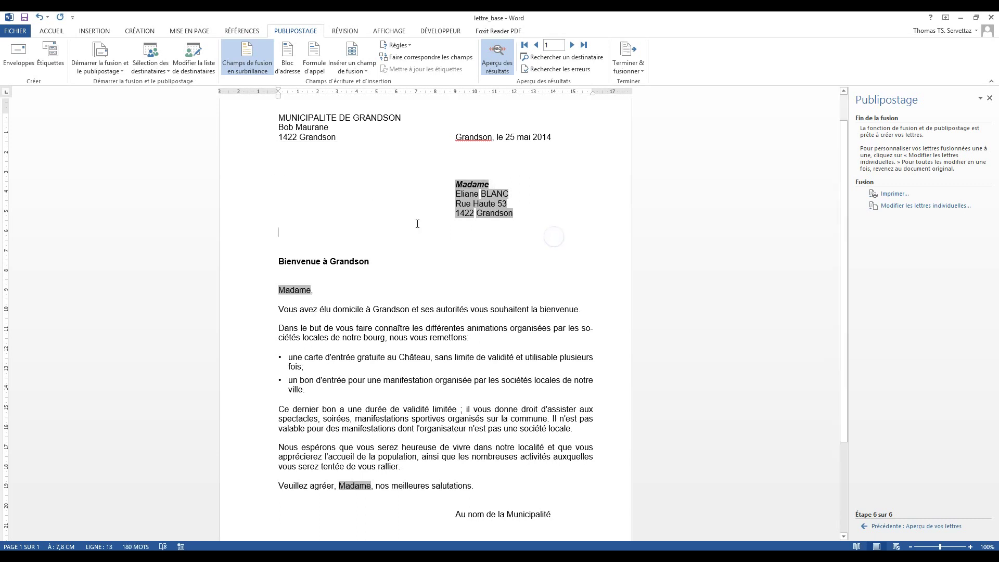
Remove the italic and bold formatting from the title field line in the address block.
click(258, 185)
click(277, 167)
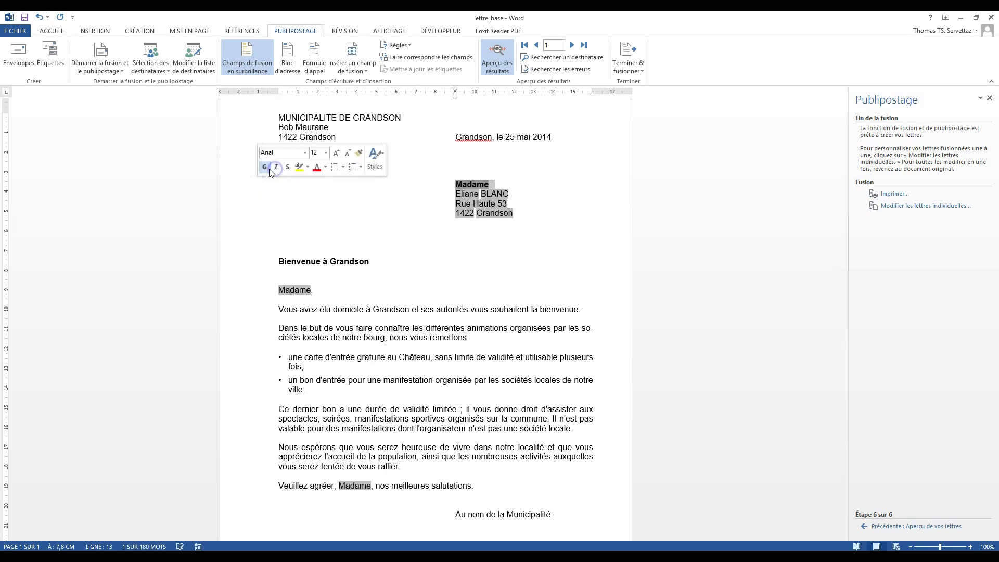
click(264, 166)
click(451, 195)
drag(452, 195, 450, 182)
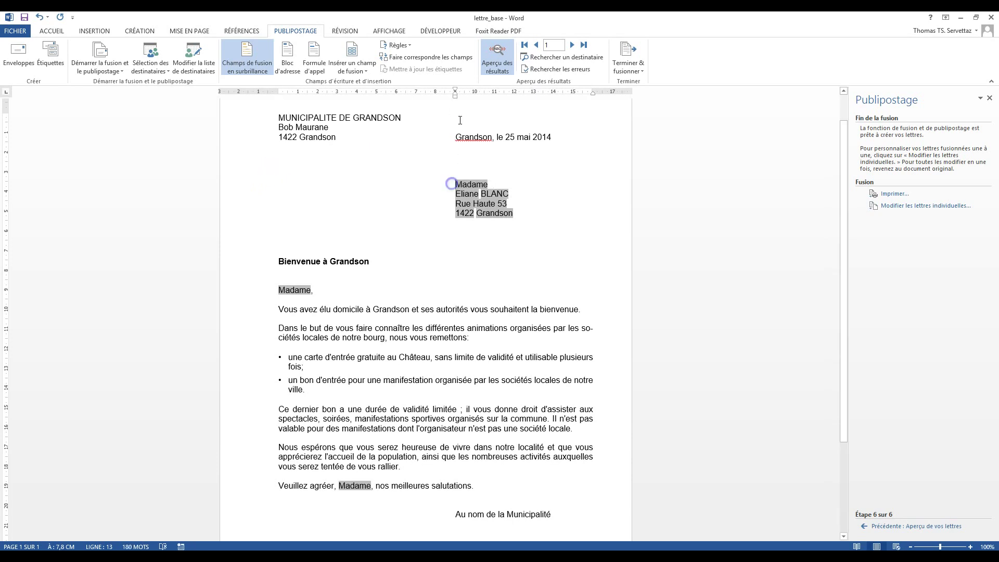
mouse_move(455, 93)
mouse_down()
mouse_move(431, 97)
mouse_move(456, 100)
mouse_up()
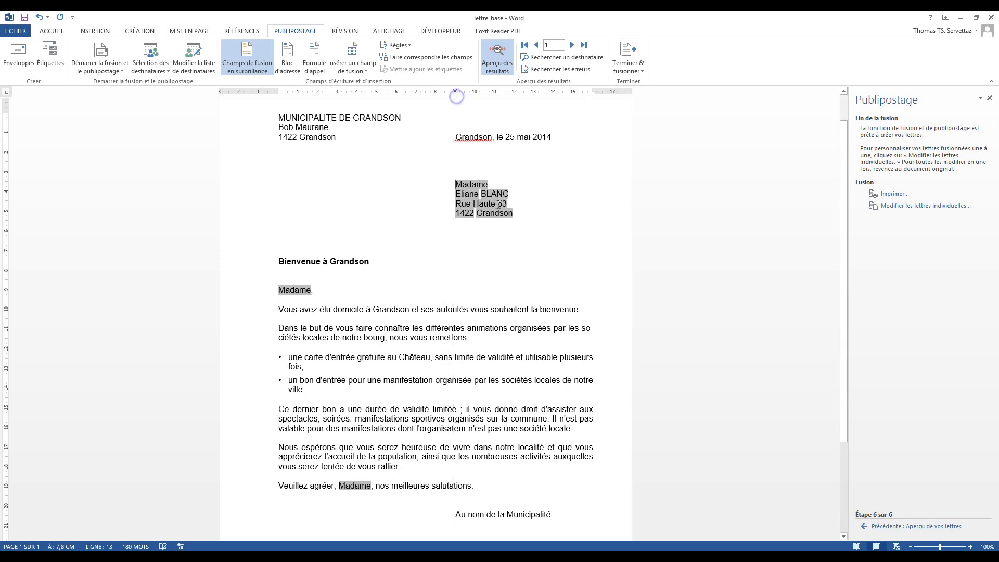